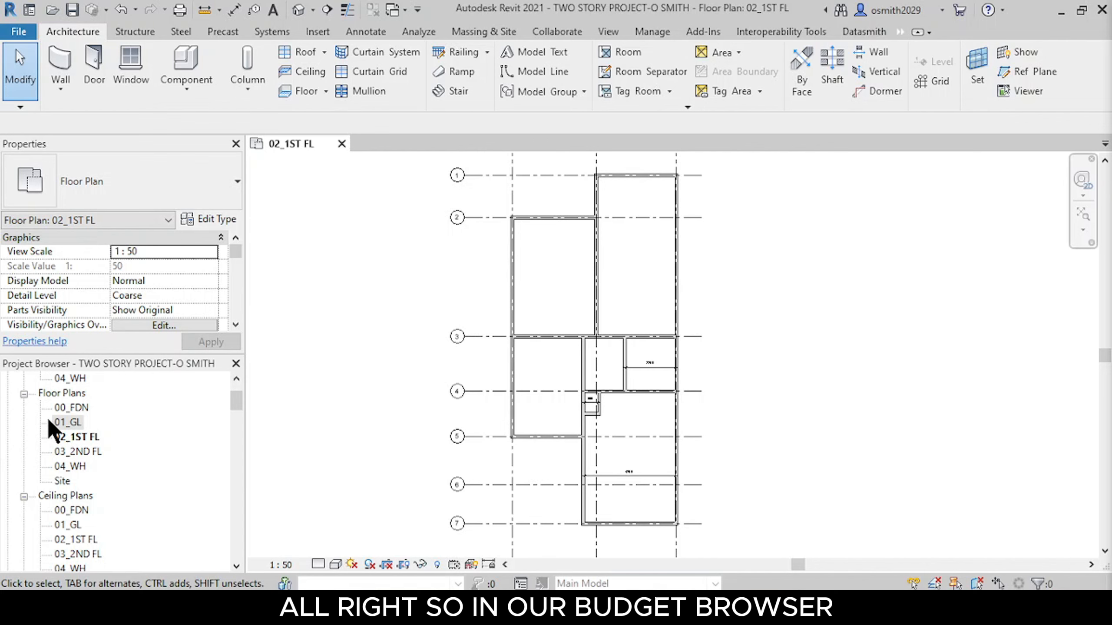
Step: Open the 03_2ND FL floor plan and set its underlay base level to 02_1ST FL
double_click(82, 453)
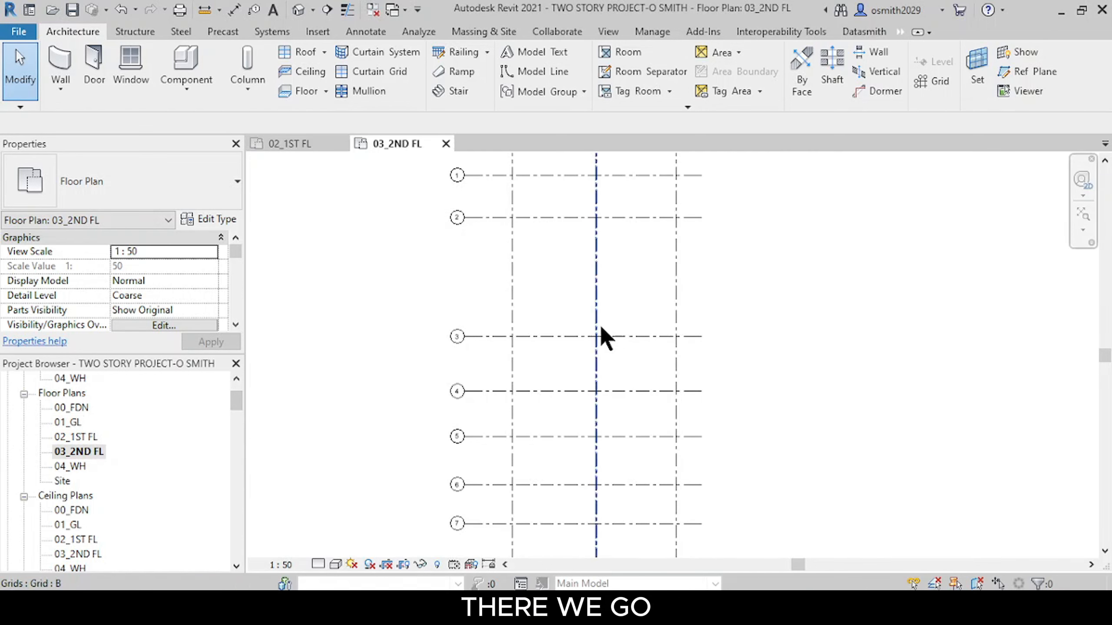
middle_drag(631, 378, 632, 380)
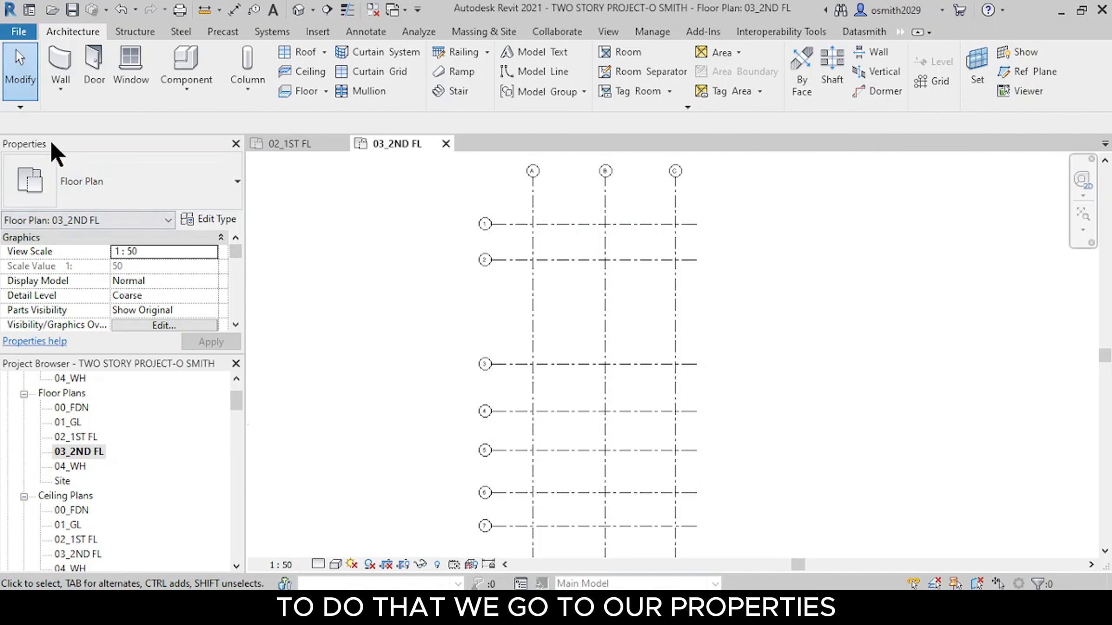
scroll(126, 285, down, 3)
scroll(127, 282, down, 2)
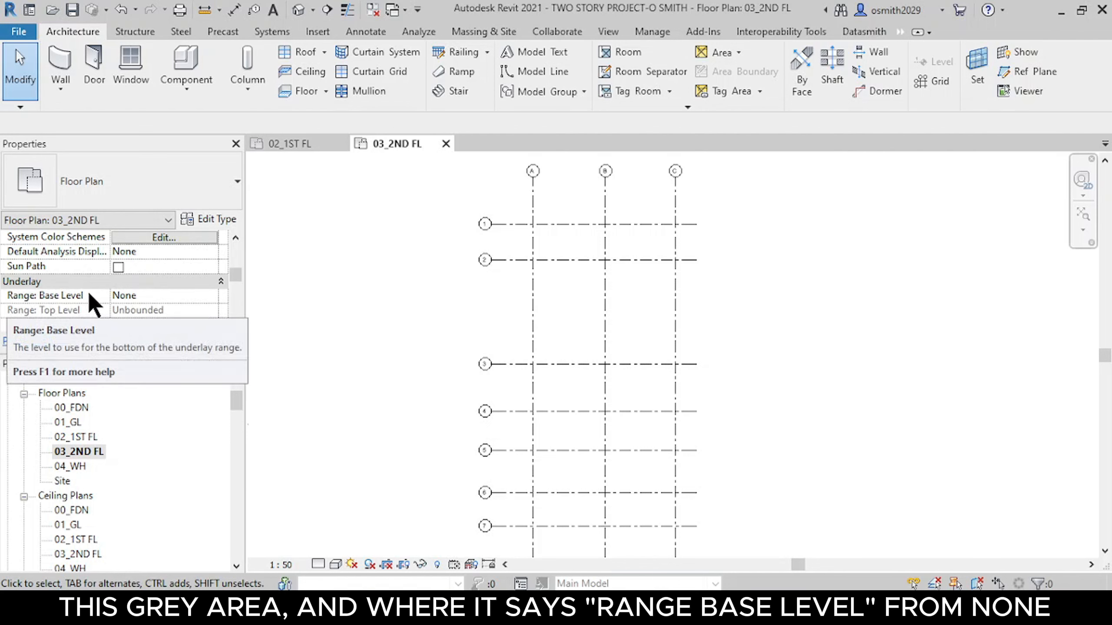
click(151, 295)
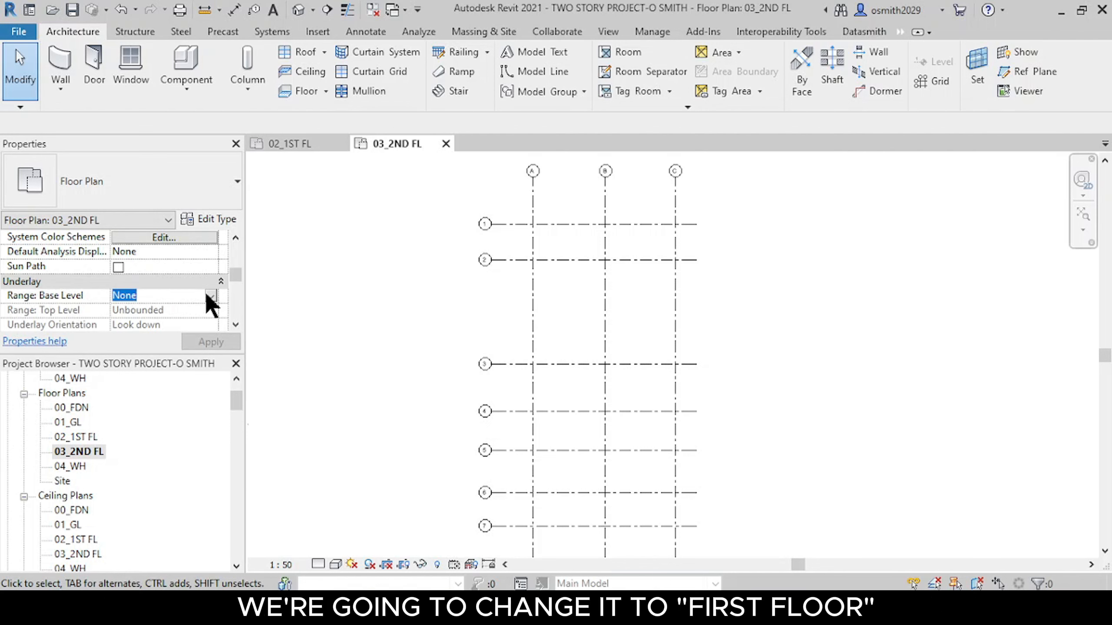
click(209, 296)
click(153, 346)
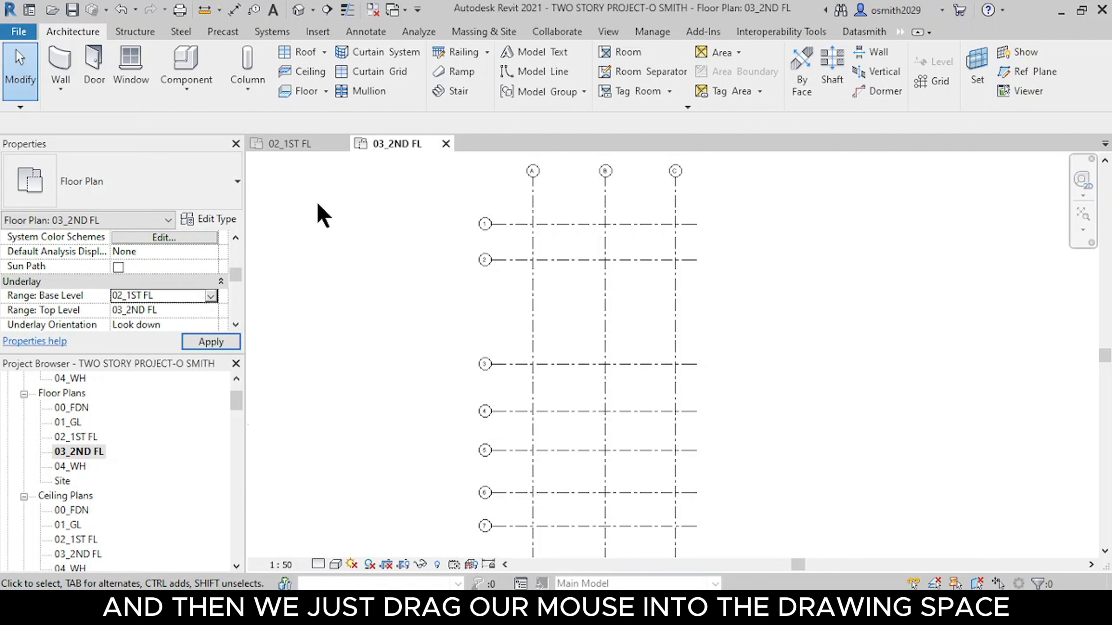
mouse_move(543, 331)
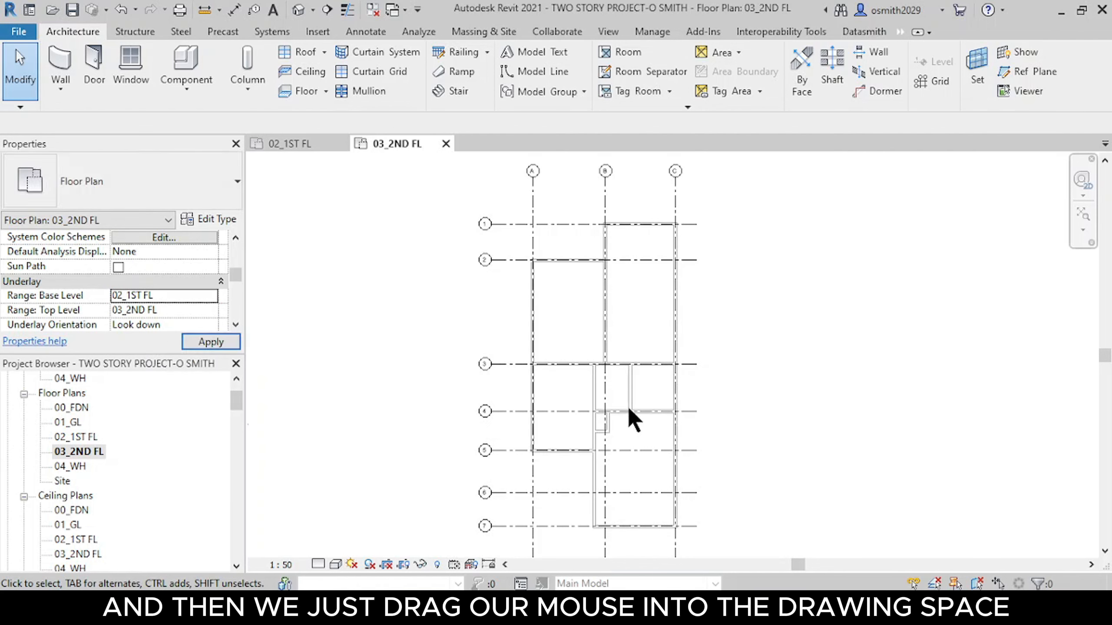
scroll(600, 260, up, 3)
scroll(567, 332, down, 3)
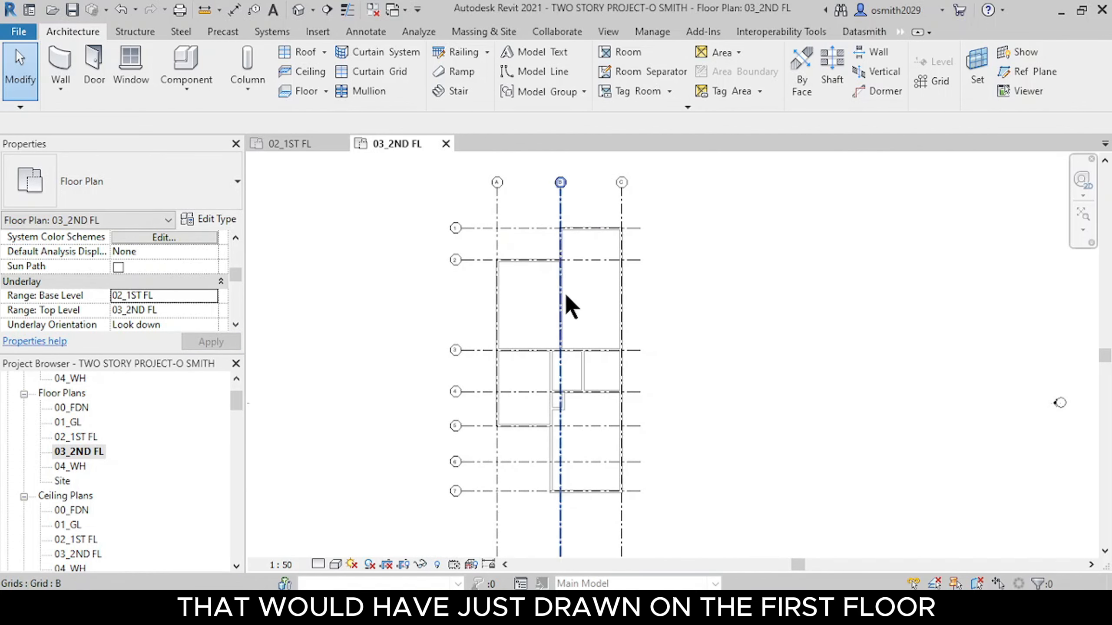
Step: Select the wall on grid 1 in the 02_1ST FL plan and compare it with the underlay in the 03_2ND FL plan
click(313, 145)
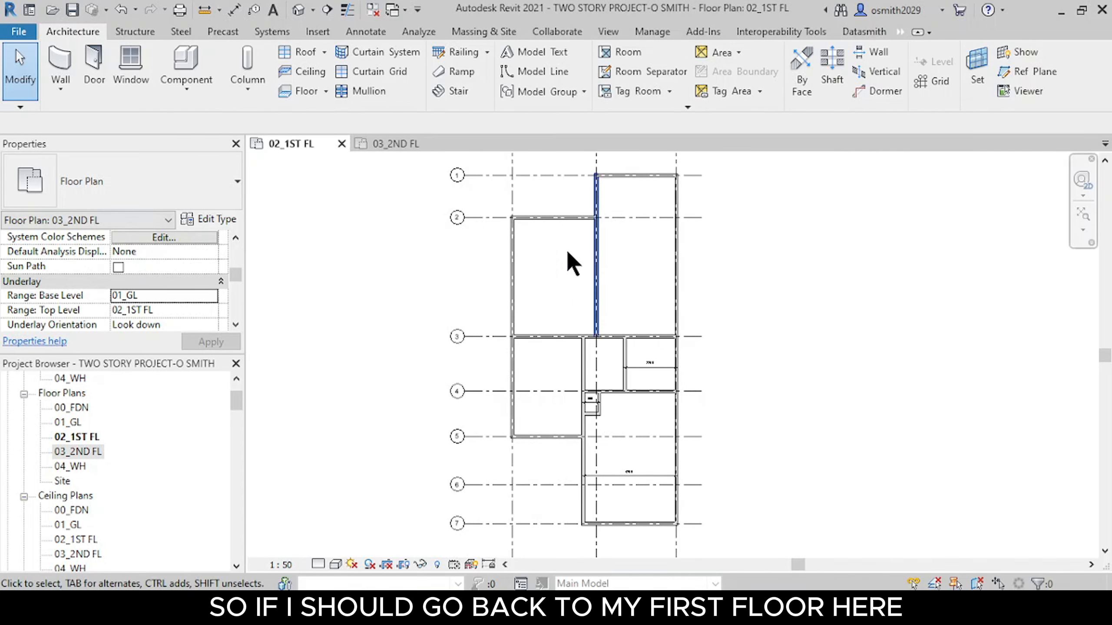
middle_drag(507, 265, 423, 362)
scroll(565, 293, up, 1)
scroll(568, 294, up, 1)
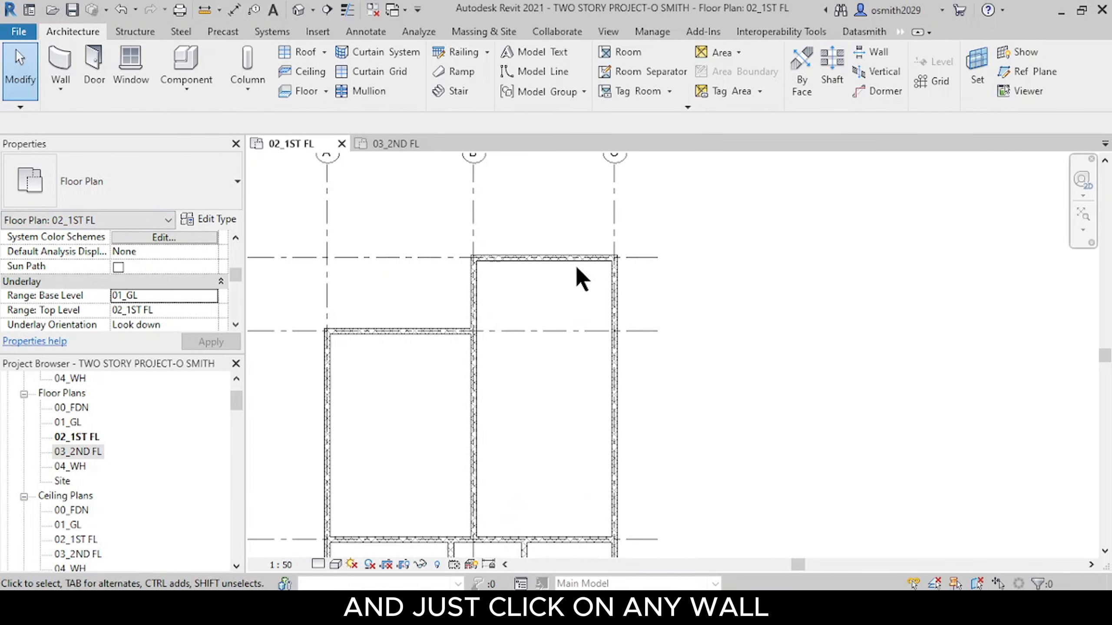
click(577, 262)
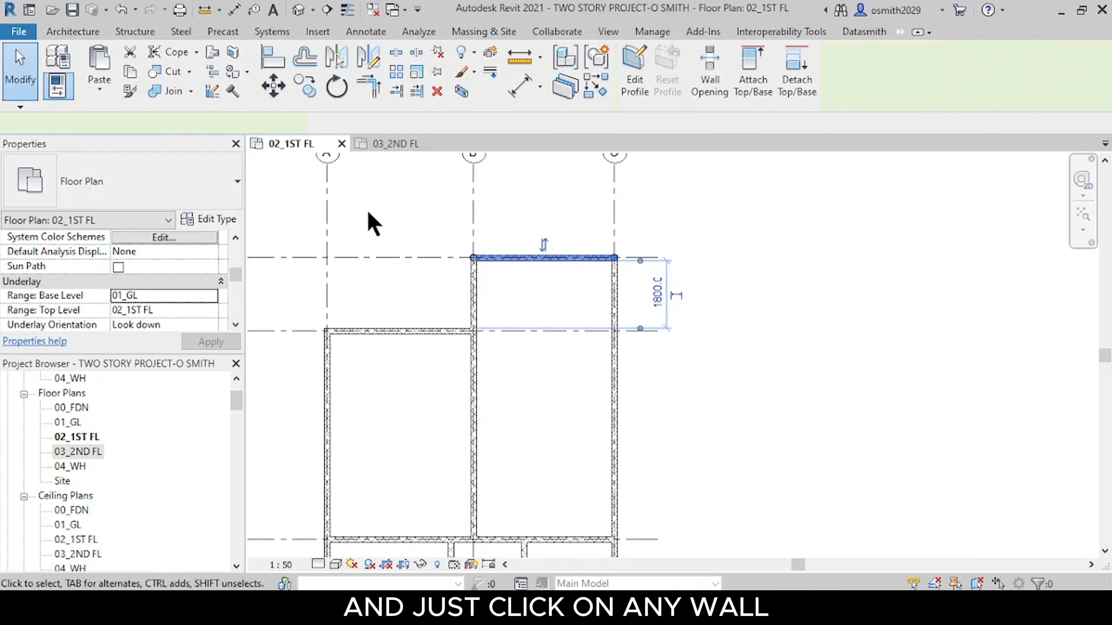
click(404, 146)
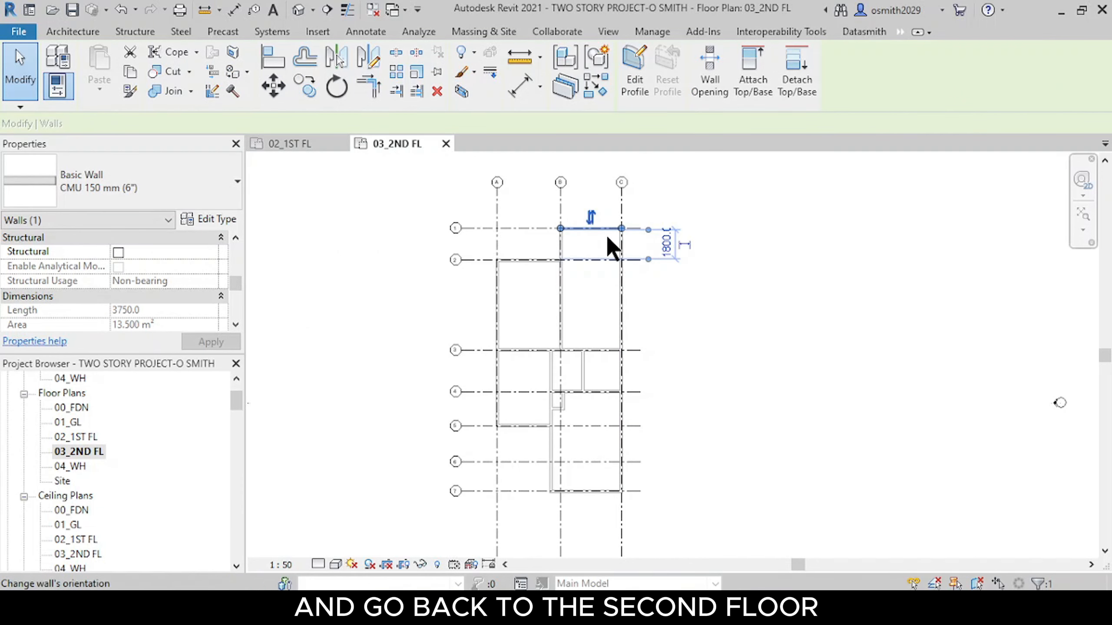
scroll(608, 248, up, 2)
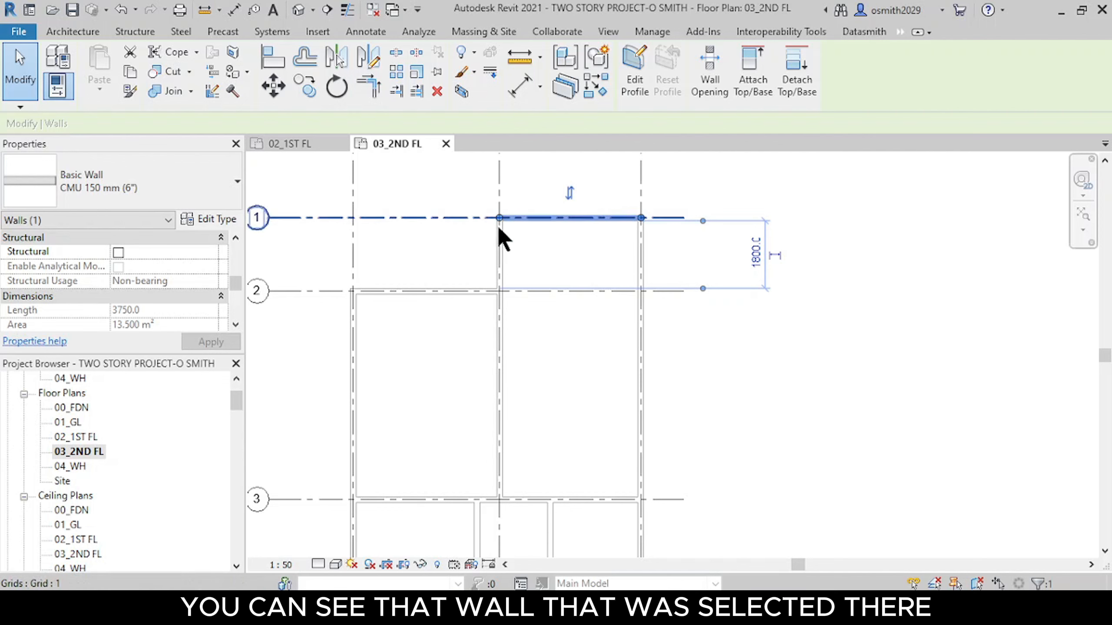
click(803, 360)
scroll(612, 364, up, 1)
scroll(611, 332, down, 3)
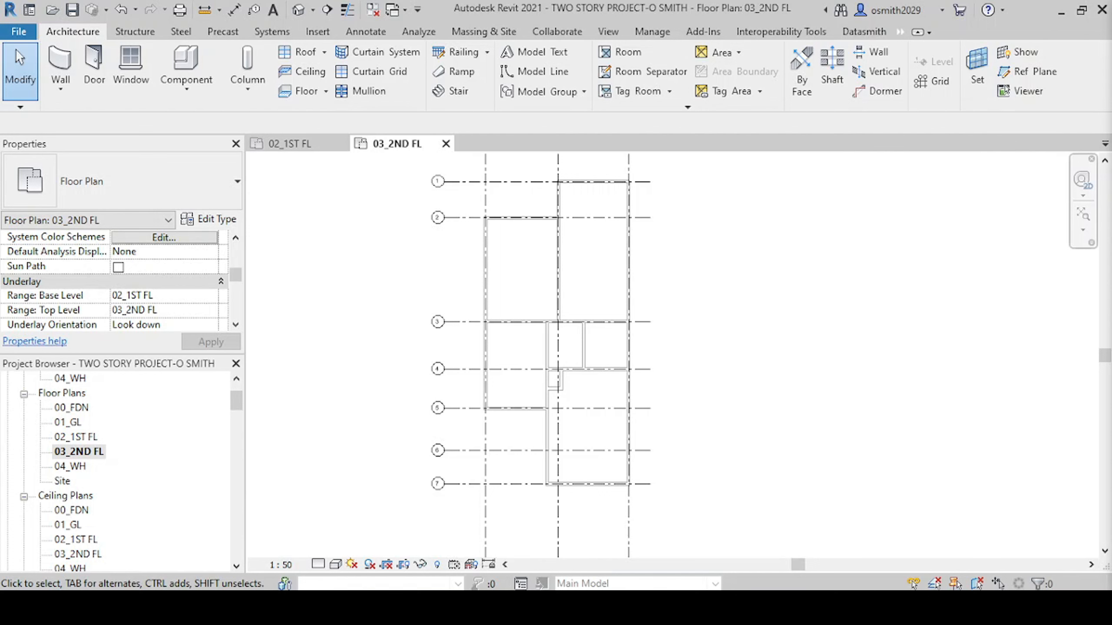
Step: Start placing CMU 150 mm (6") walls from 03_2ND FL up to 04_WH, with the location line set to Wall Centerline
click(61, 61)
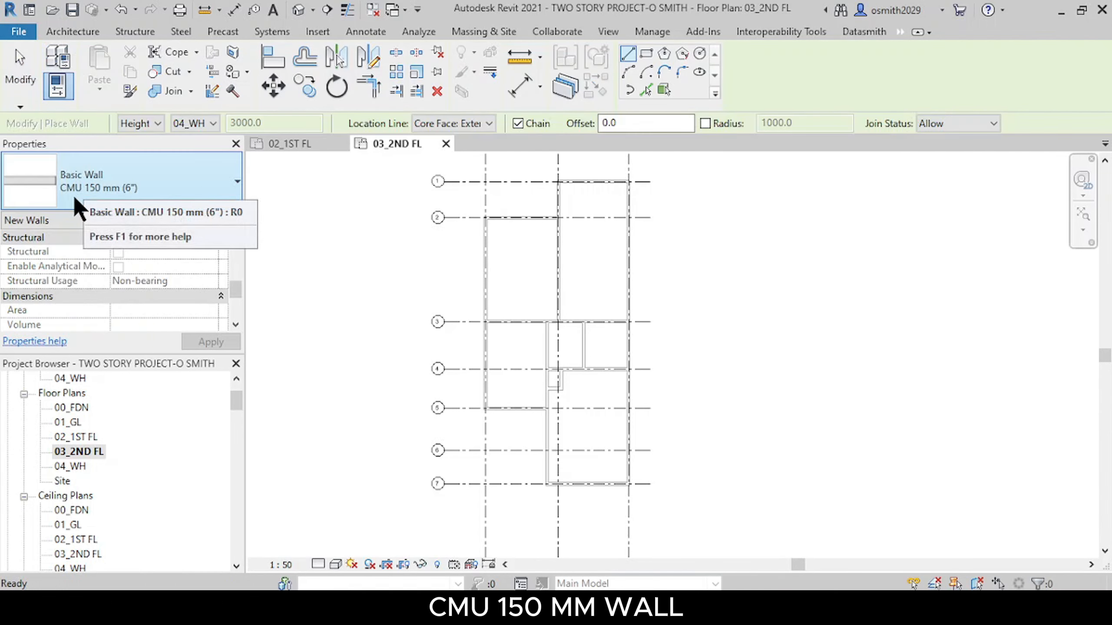
drag(235, 293, 232, 251)
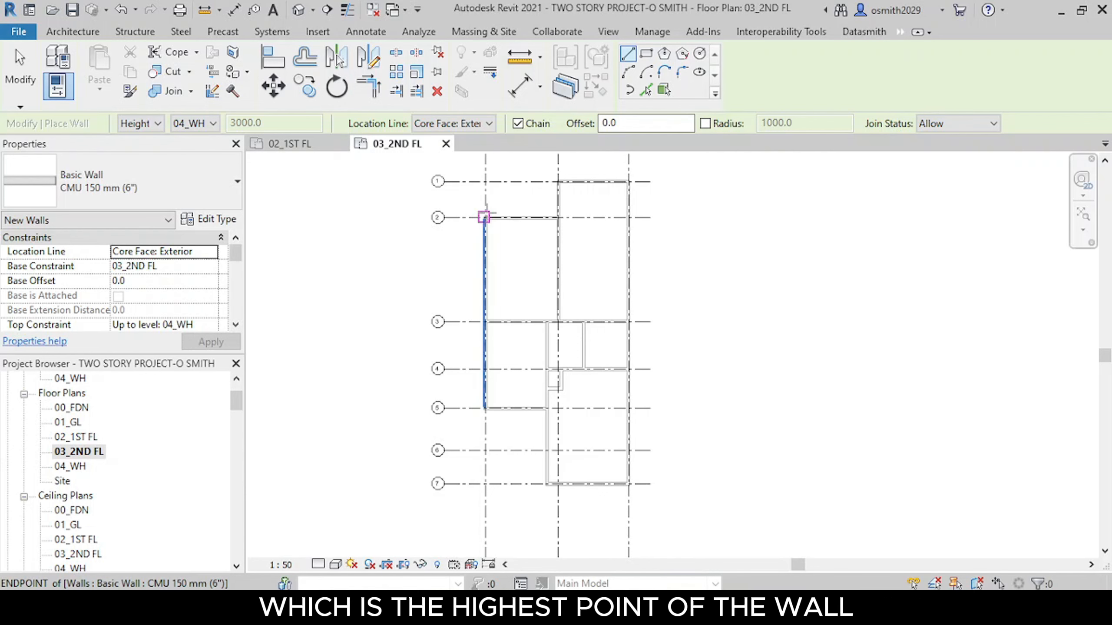
scroll(484, 219, up, 5)
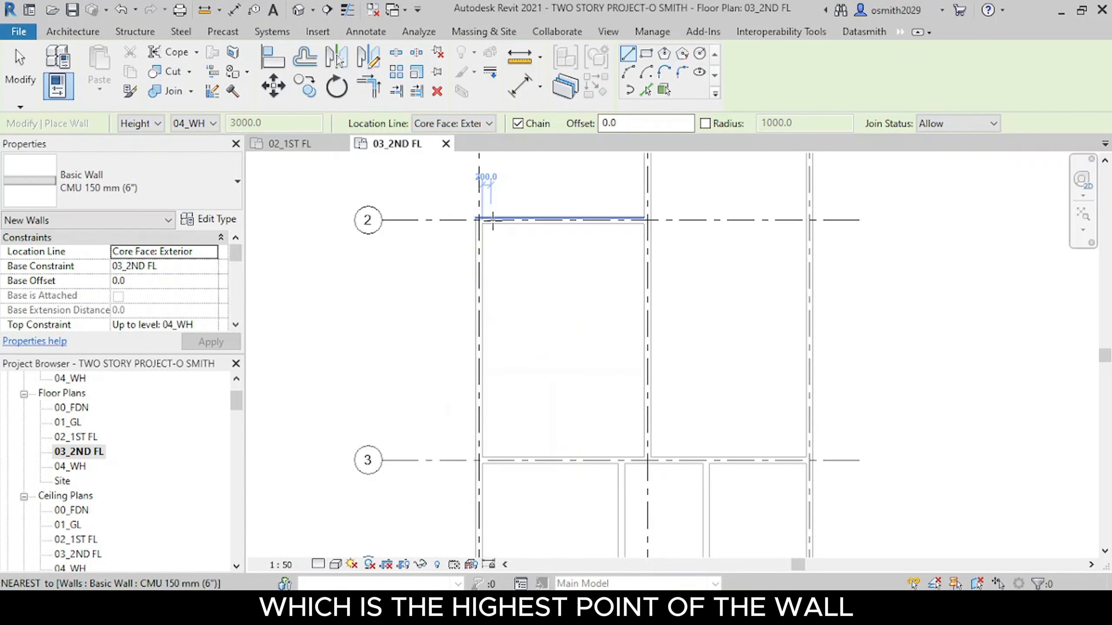
click(464, 124)
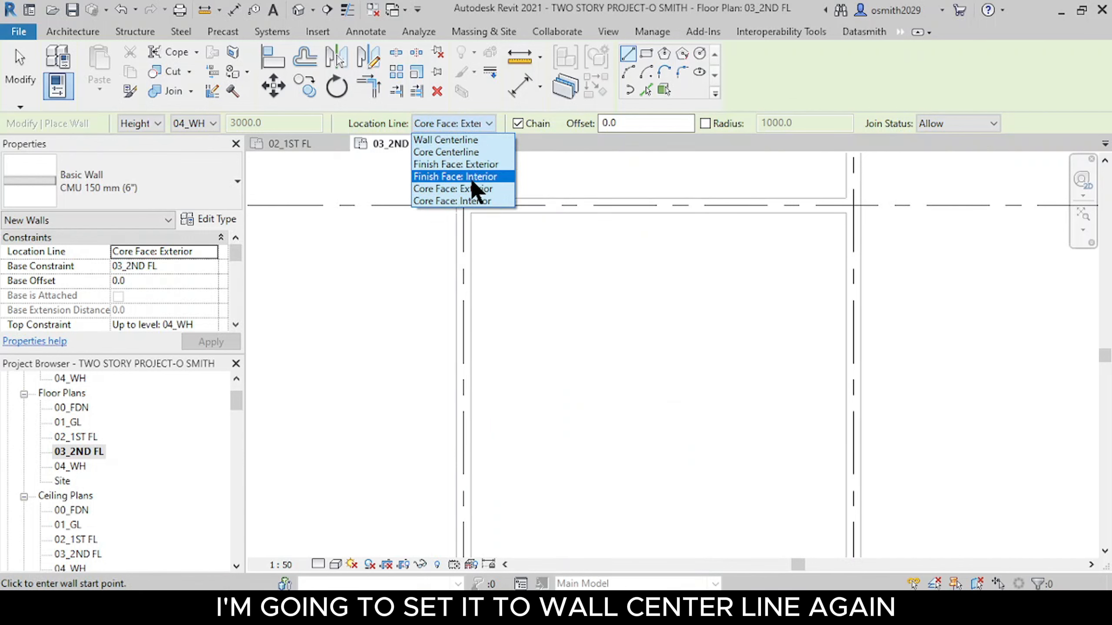
click(471, 140)
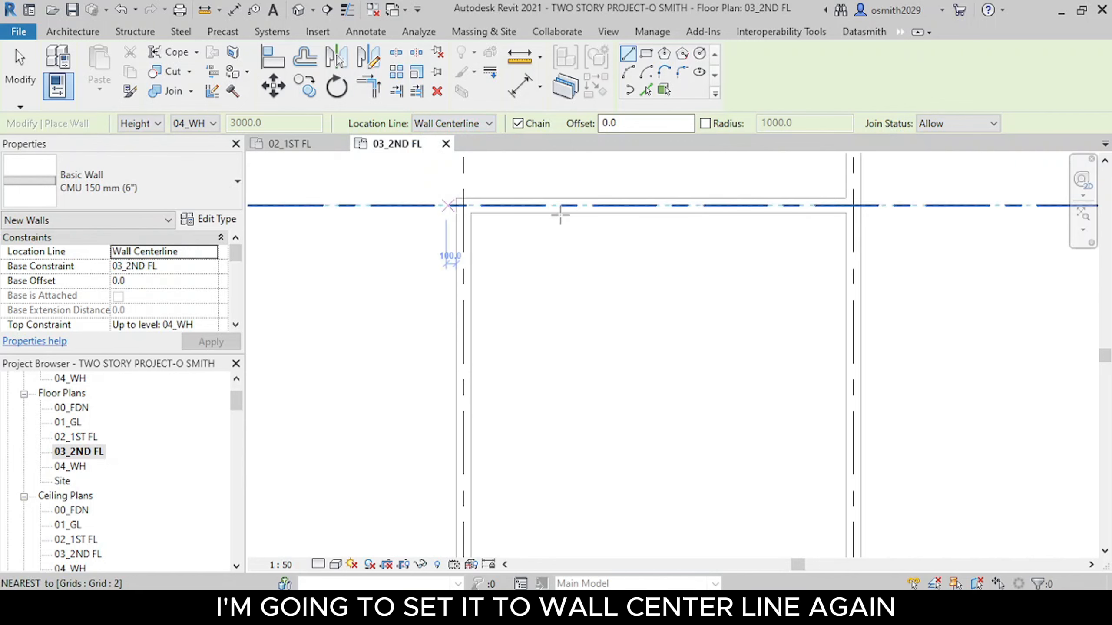
Step: Draw the second-floor exterior wall along grid 2 from grid A to grid C
scroll(466, 205, up, 1)
click(464, 204)
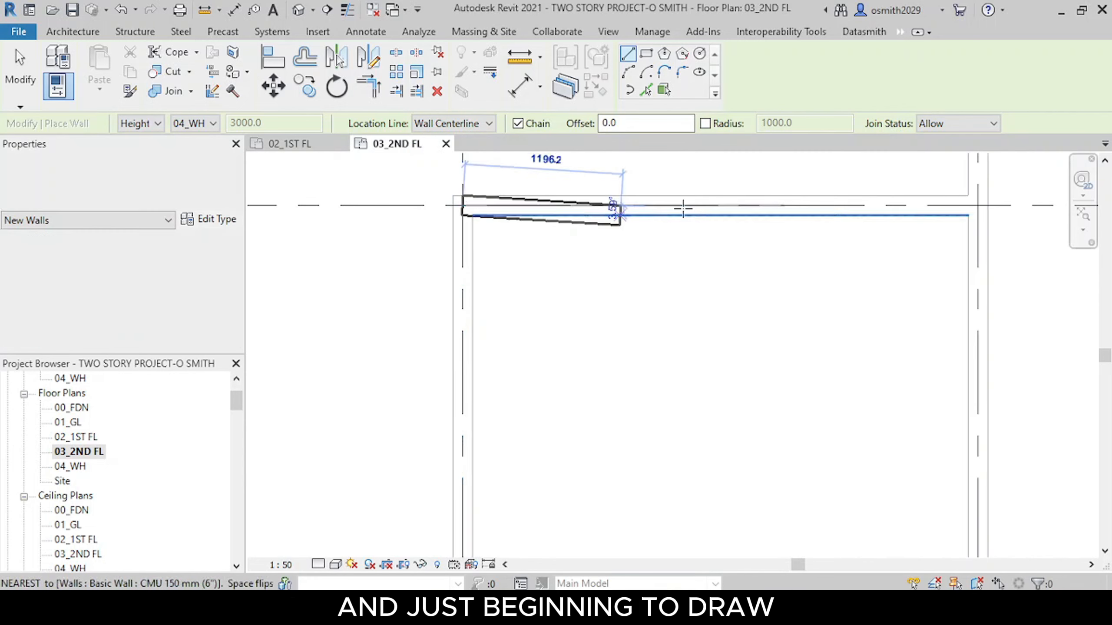
scroll(781, 203, down, 2)
middle_drag(782, 204, 535, 192)
scroll(751, 193, up, 1)
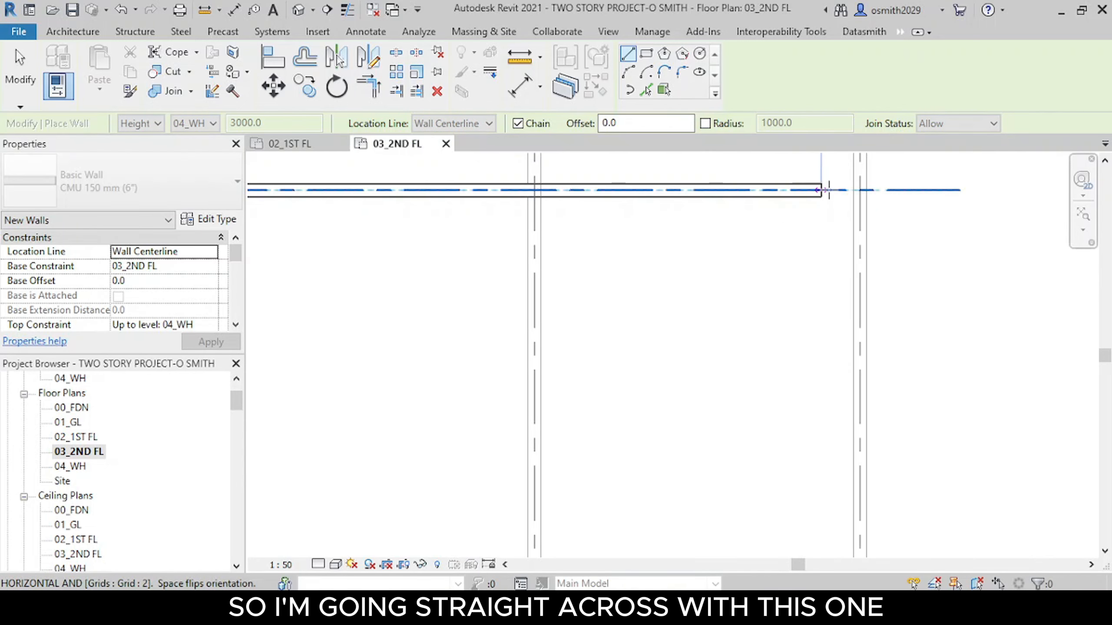
click(867, 190)
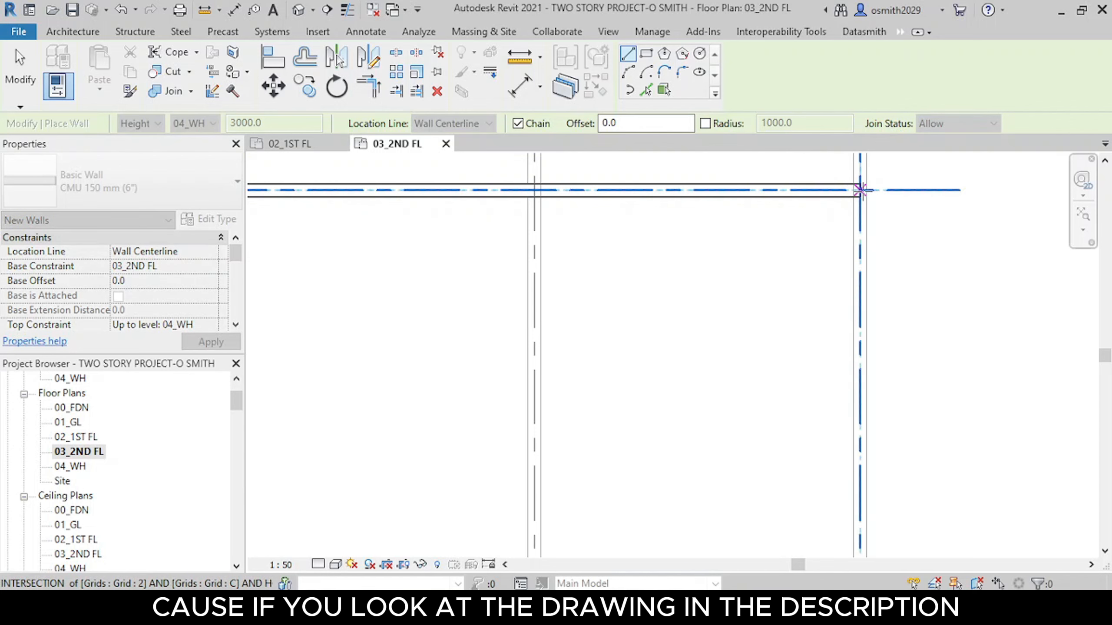
Step: Continue the exterior wall along grid C from grid 2 to grid 7
scroll(867, 244, down, 2)
scroll(869, 288, down, 1)
middle_drag(875, 296, 871, 230)
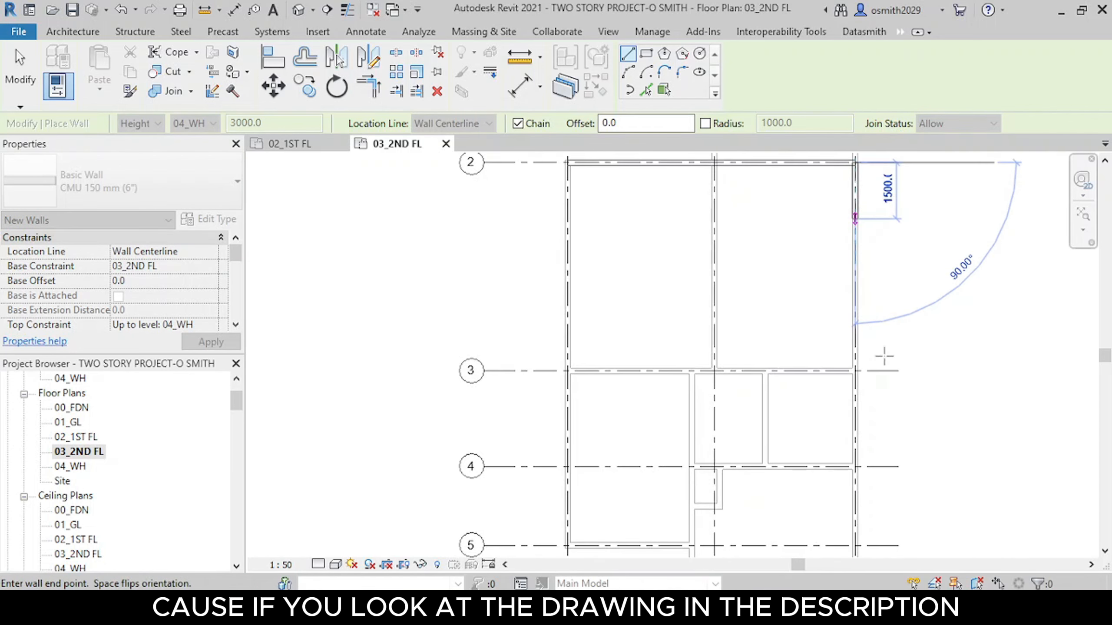
middle_drag(878, 385, 861, 612)
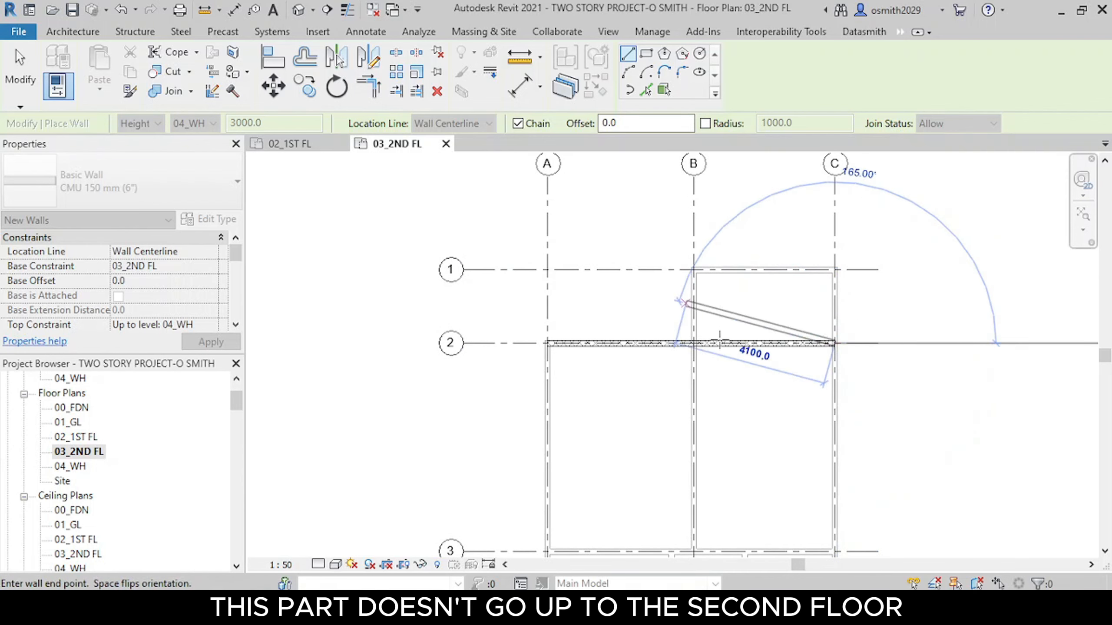
middle_drag(834, 459, 799, 254)
scroll(785, 416, up, 5)
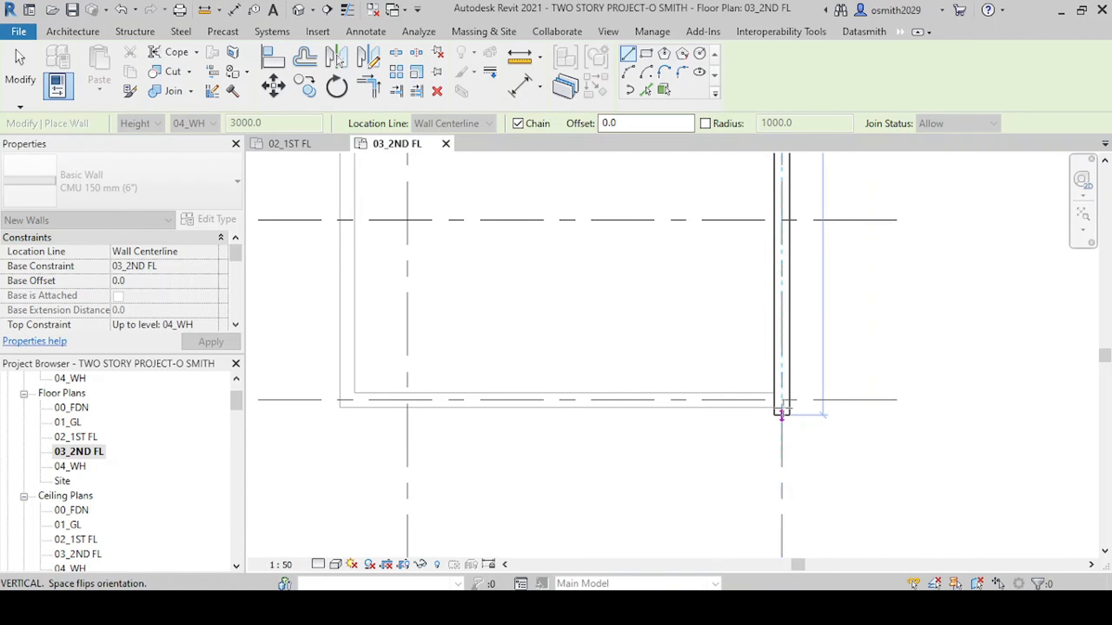
click(781, 400)
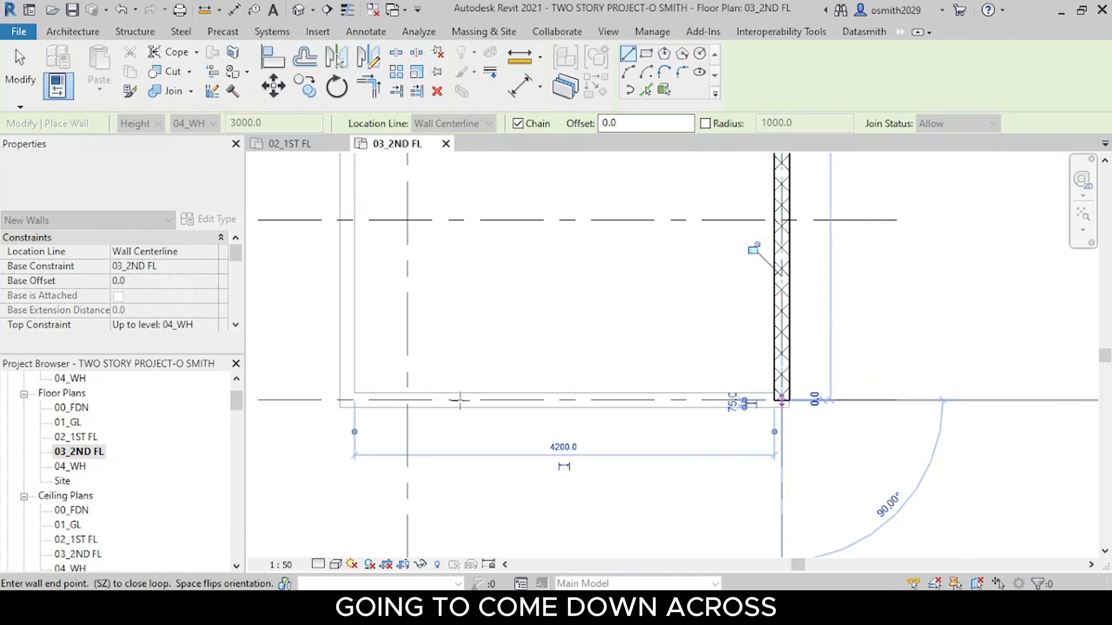
Step: Continue the exterior wall along grid 7 to the underlay wall between grids A and B, and along that wall to grid 5
click(345, 401)
scroll(346, 320, down, 1)
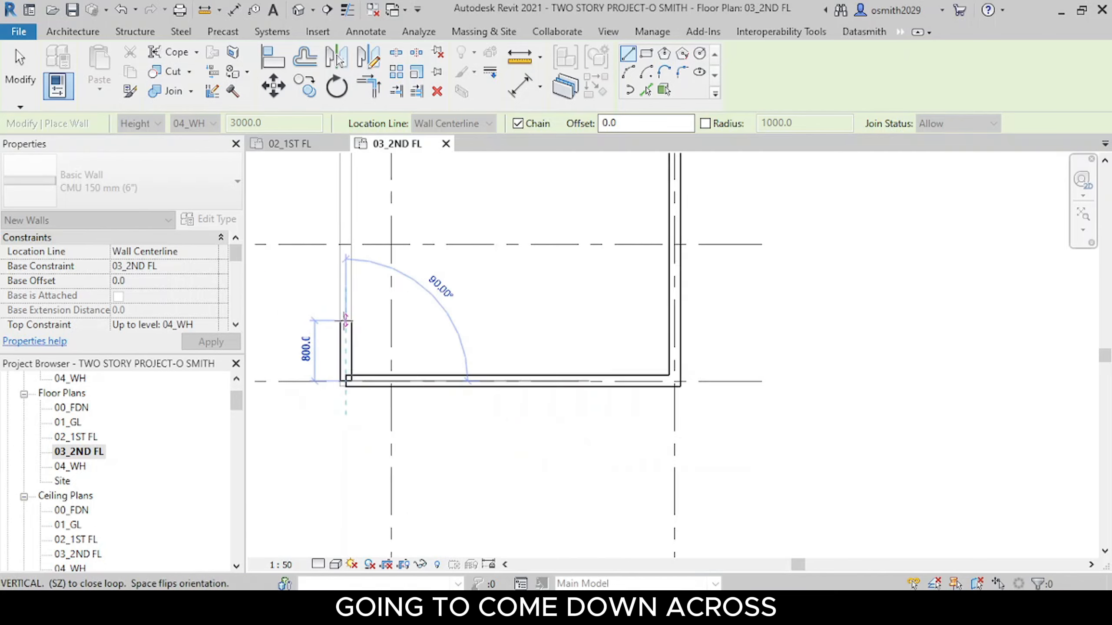
scroll(346, 197, down, 1)
middle_drag(345, 188, 378, 480)
scroll(378, 392, up, 4)
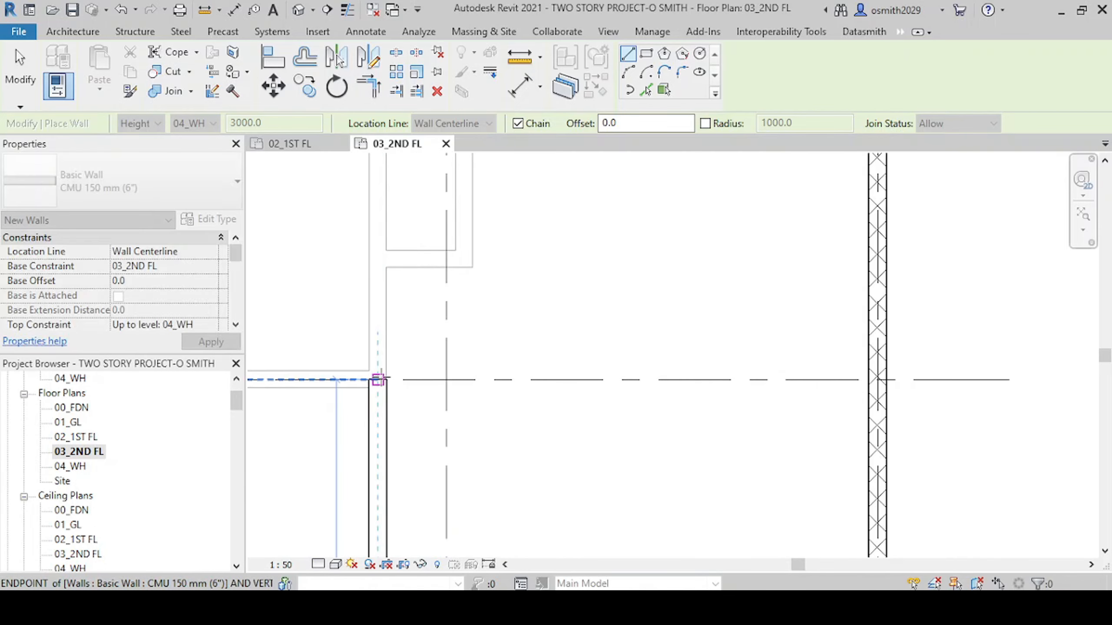
click(380, 378)
Step: Continue the exterior wall along grid 5 to grid A, and close the loop along grid A at grid 2
scroll(359, 380, down, 5)
middle_drag(359, 380, 867, 381)
scroll(737, 380, up, 2)
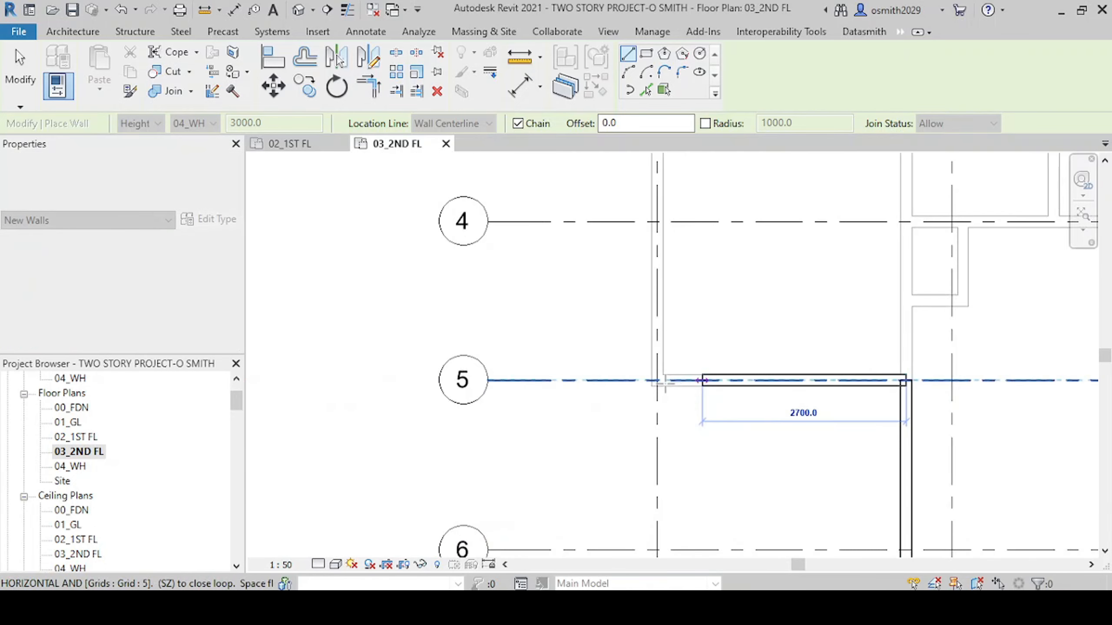
click(658, 381)
scroll(658, 380, down, 3)
middle_drag(654, 219, 599, 373)
scroll(599, 373, up, 3)
scroll(598, 368, up, 2)
click(600, 309)
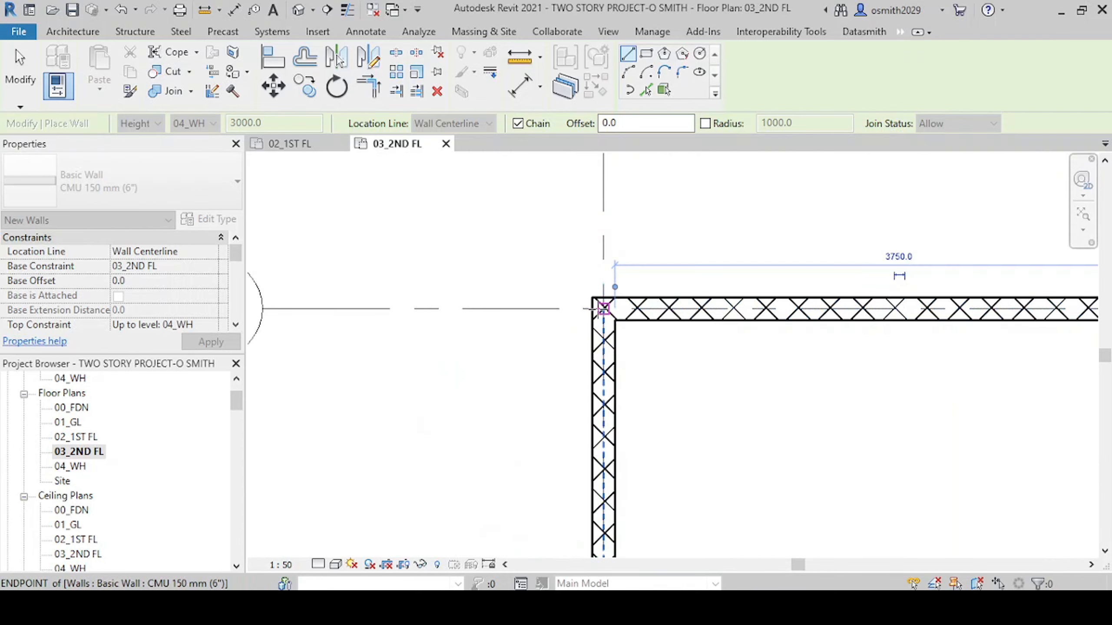
Step: Examine the second-floor exterior walls against the grids and the first-floor underlay
scroll(668, 435, down, 5)
scroll(667, 441, down, 1)
middle_drag(667, 442, 668, 317)
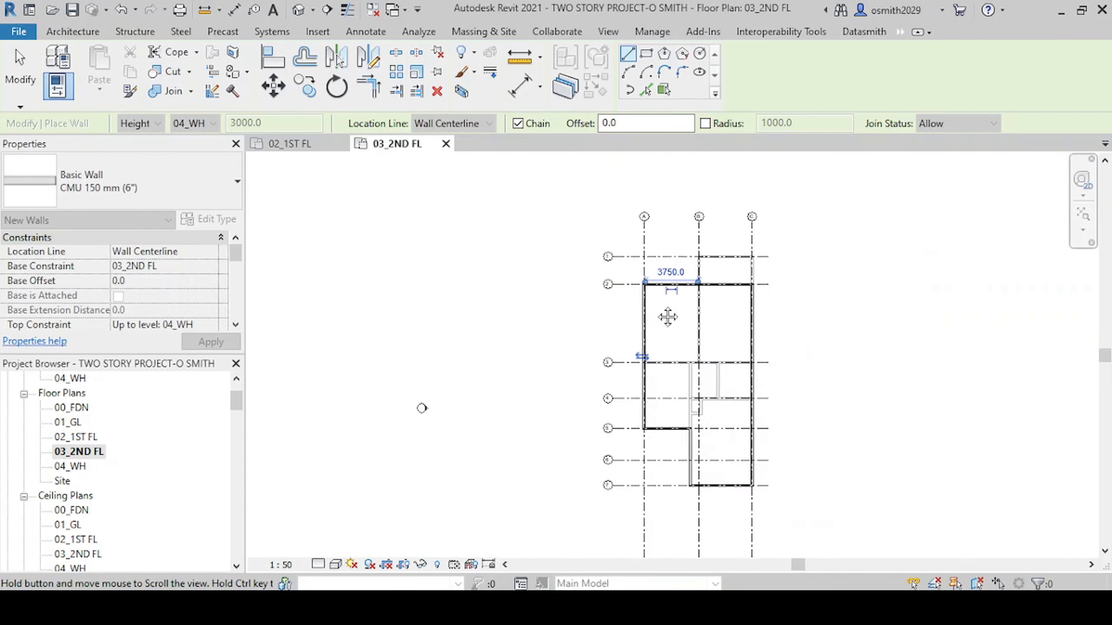
scroll(723, 335, up, 4)
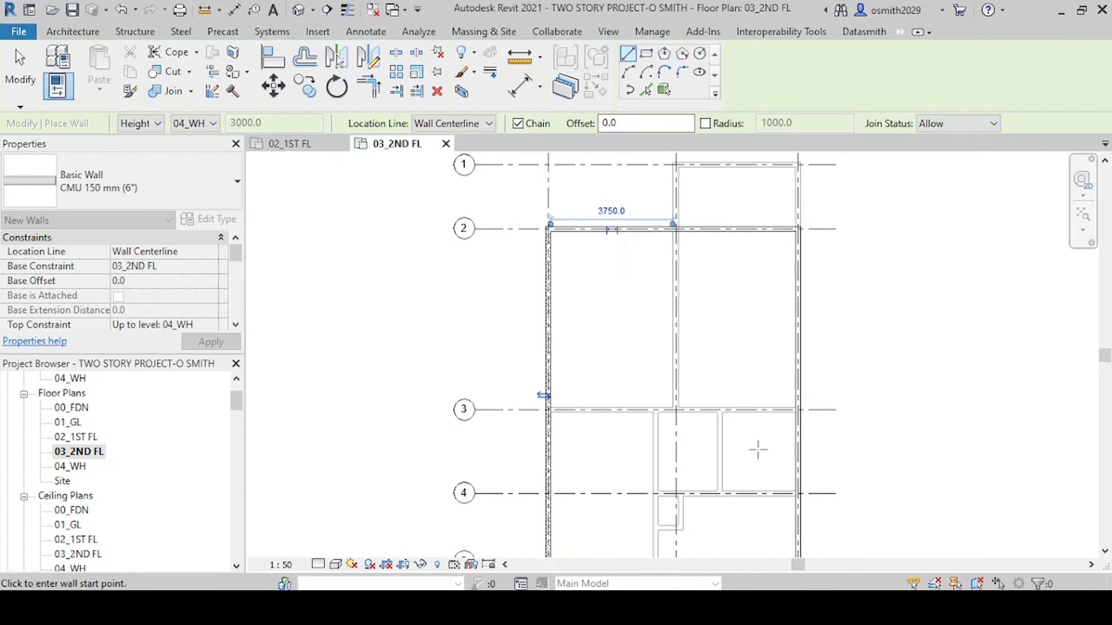
scroll(758, 450, down, 2)
middle_drag(772, 462, 722, 335)
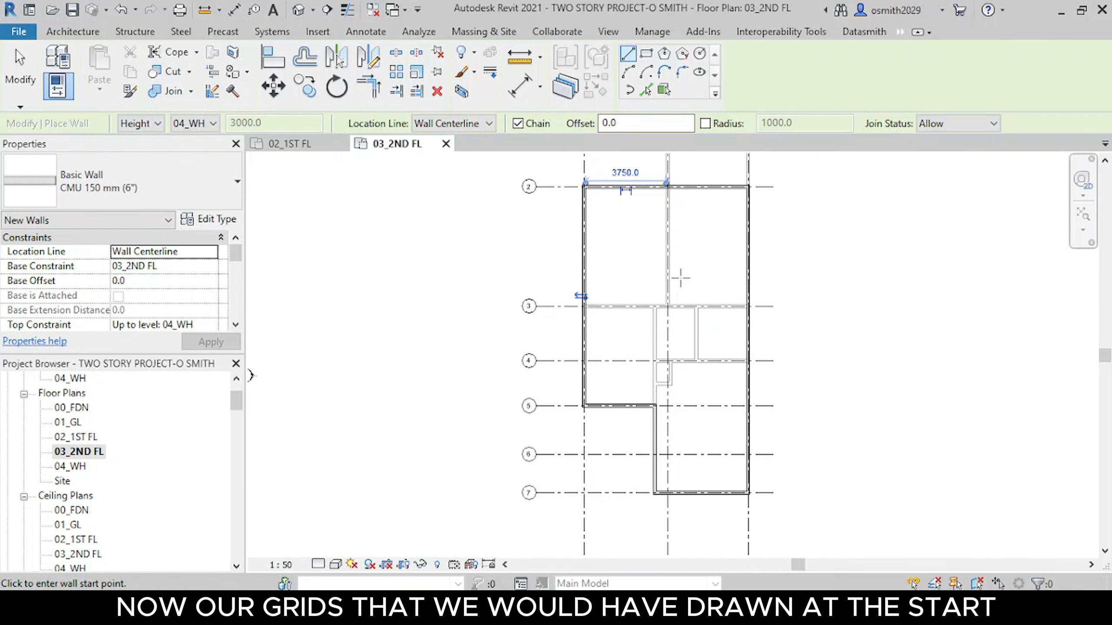
middle_drag(696, 274, 620, 334)
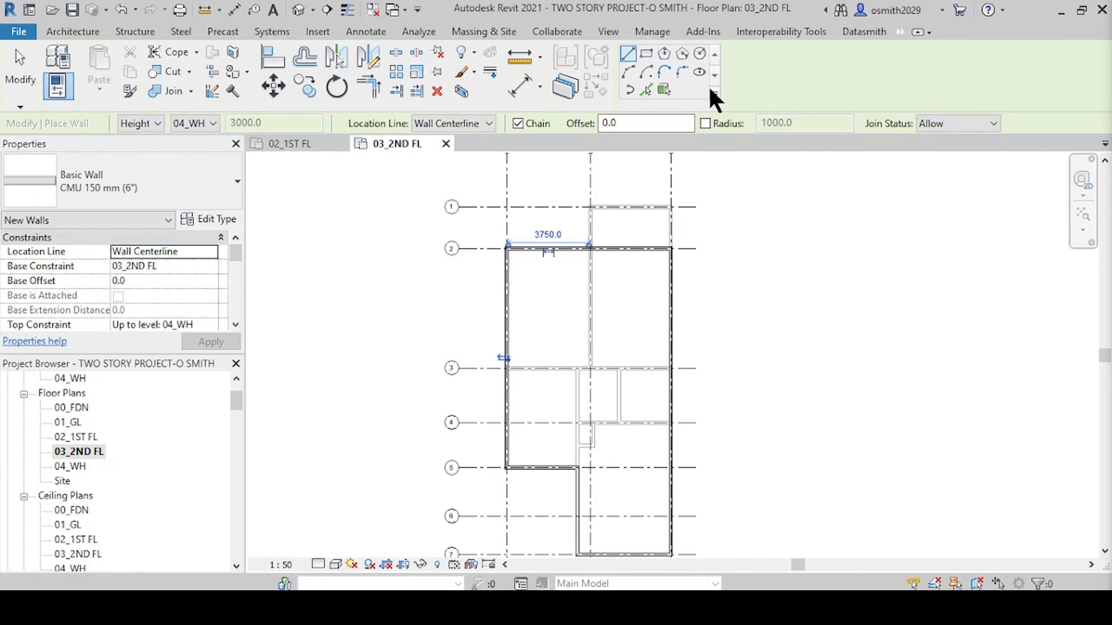
scroll(604, 309, up, 2)
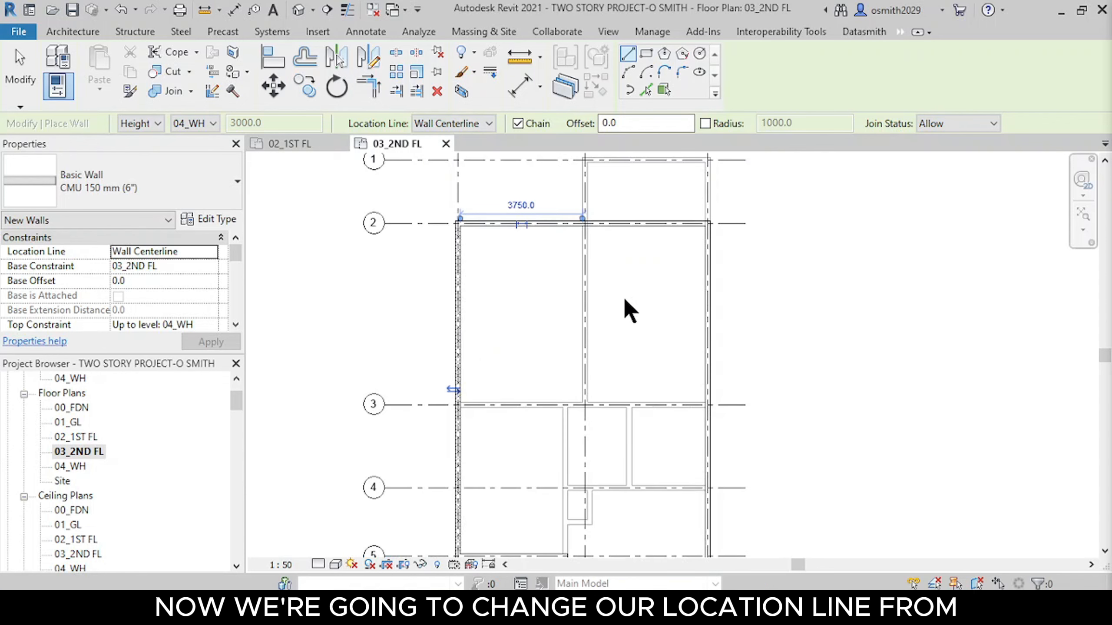
middle_drag(587, 269, 581, 257)
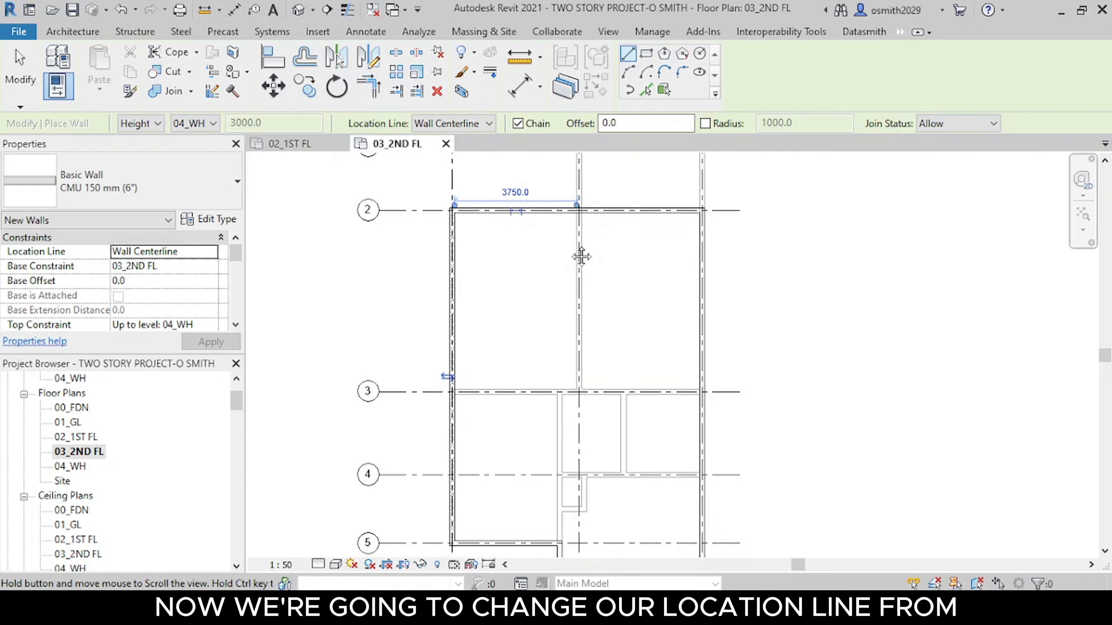
Step: With the location line at Core Face: Exterior, draw a horizontal wall about 4275 mm long between grids 4 and 5, from the grid C wall to the underlay wall
click(483, 124)
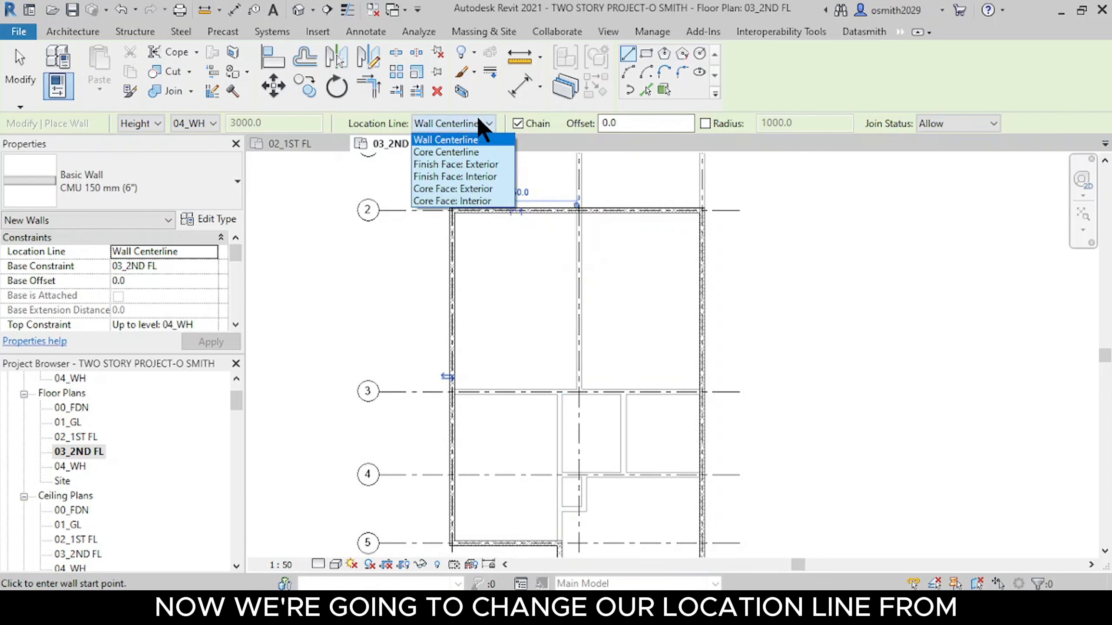
click(482, 189)
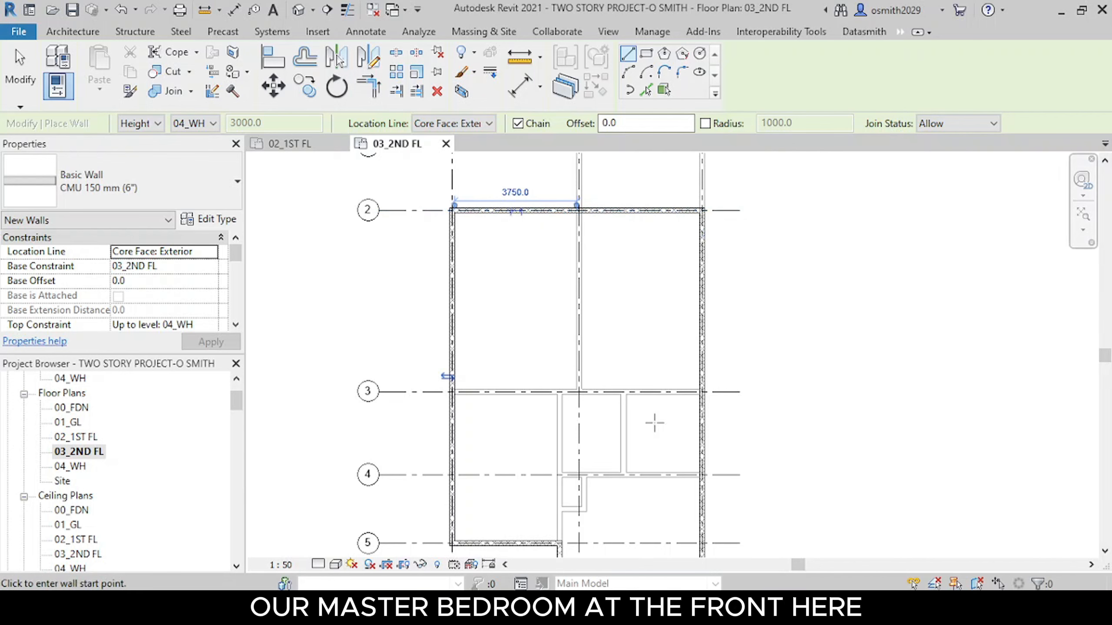
middle_drag(653, 422, 648, 324)
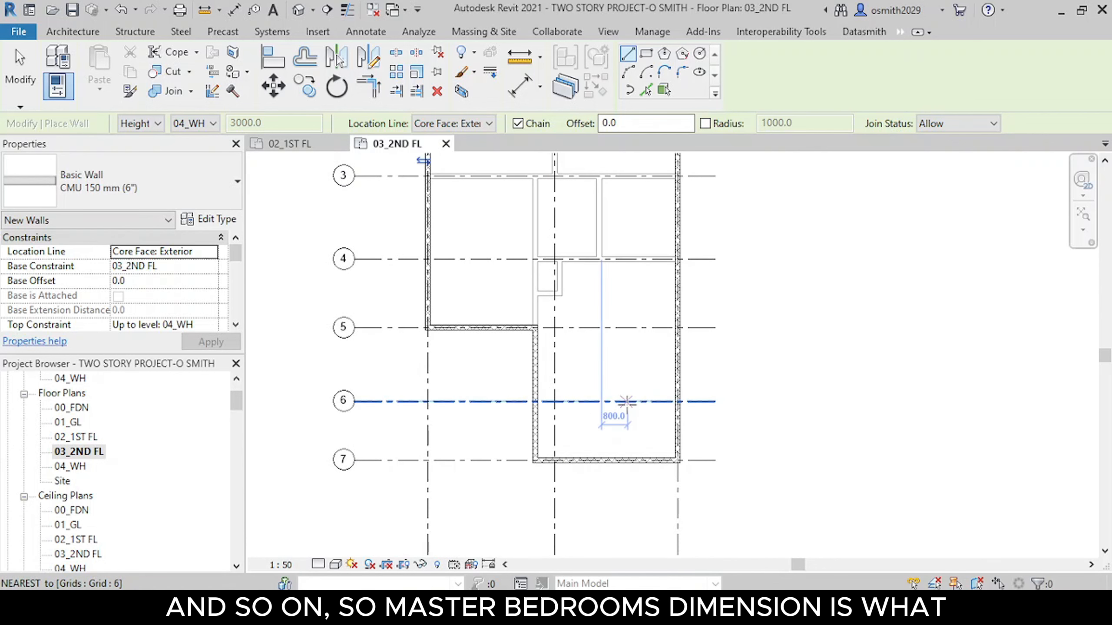
scroll(660, 350, up, 2)
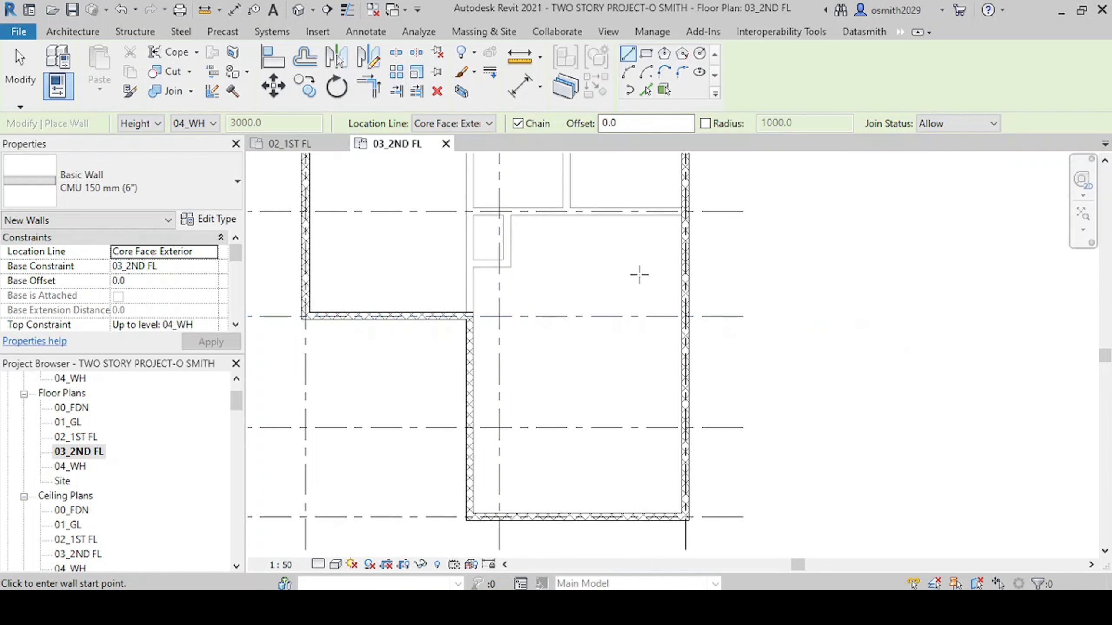
click(679, 281)
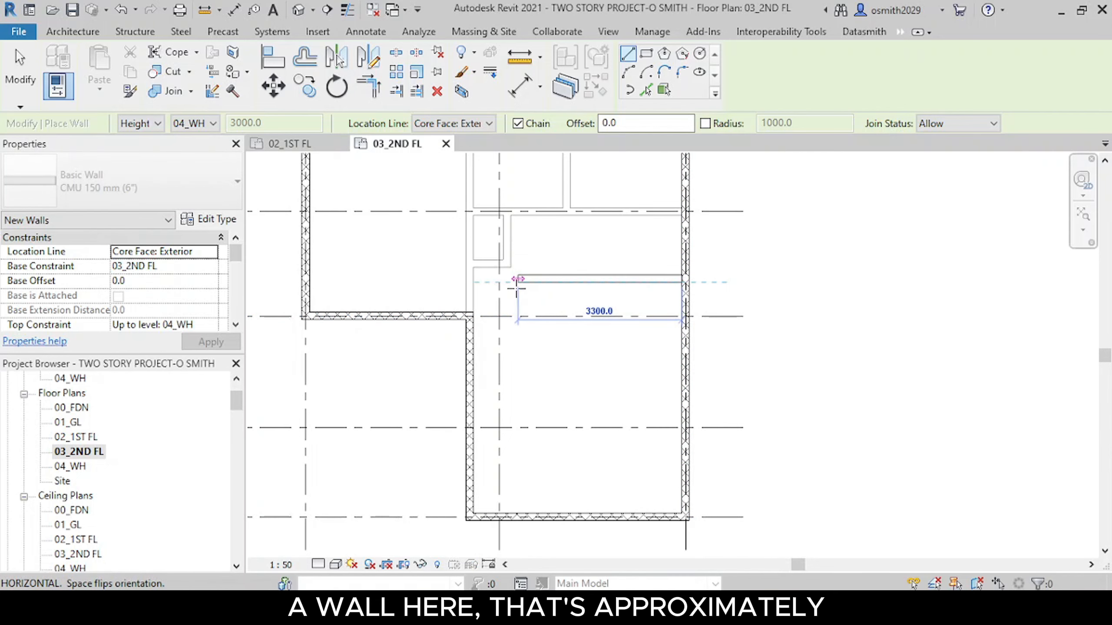
scroll(510, 281, up, 1)
click(461, 280)
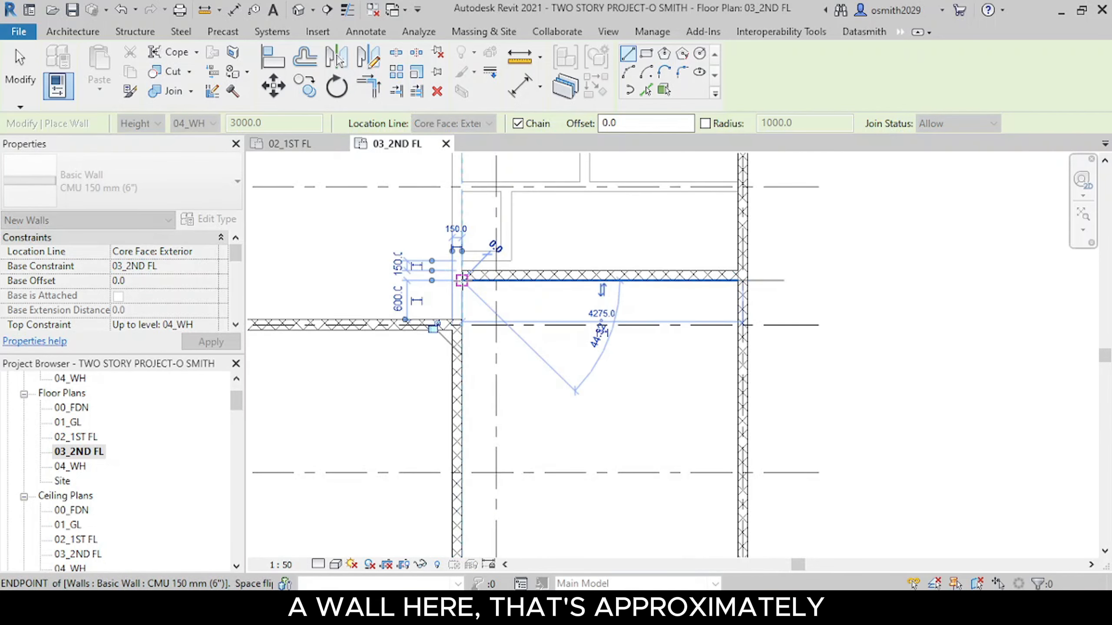
key(Escape)
scroll(561, 355, down, 2)
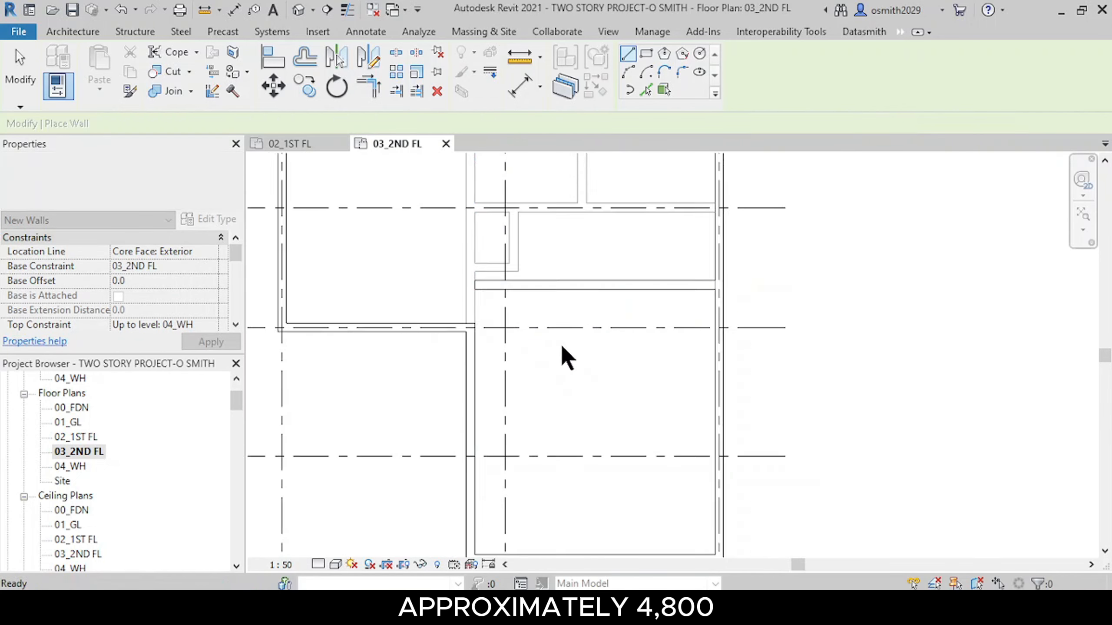
key(Escape)
Step: Place an aligned dimension between the inner face of the grid 7 wall and the facing side of the new horizontal wall
click(236, 9)
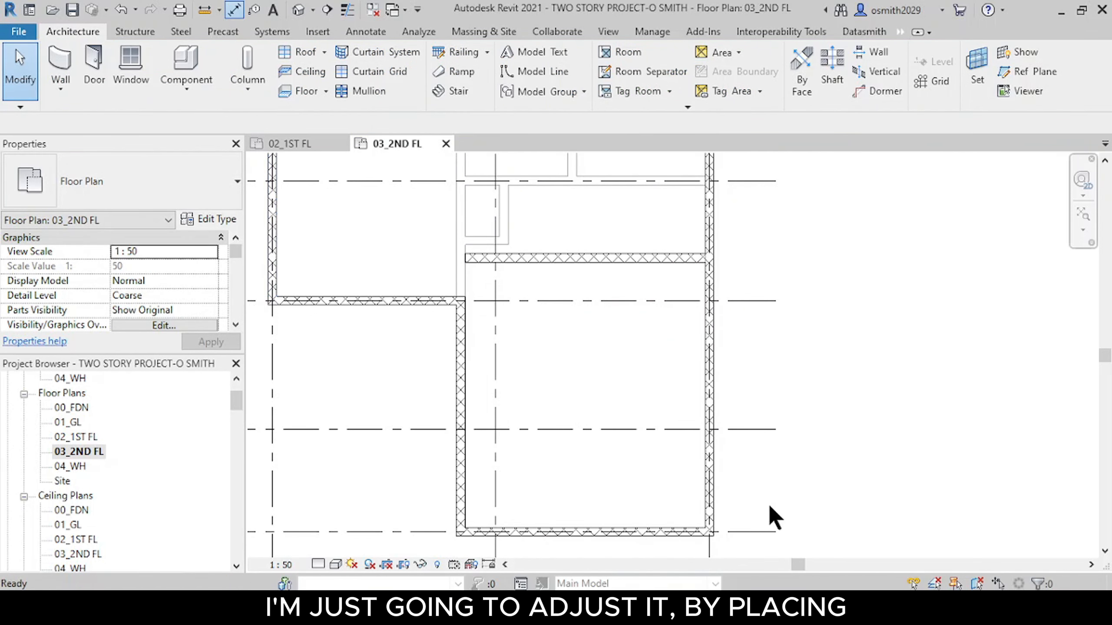
key(Tab)
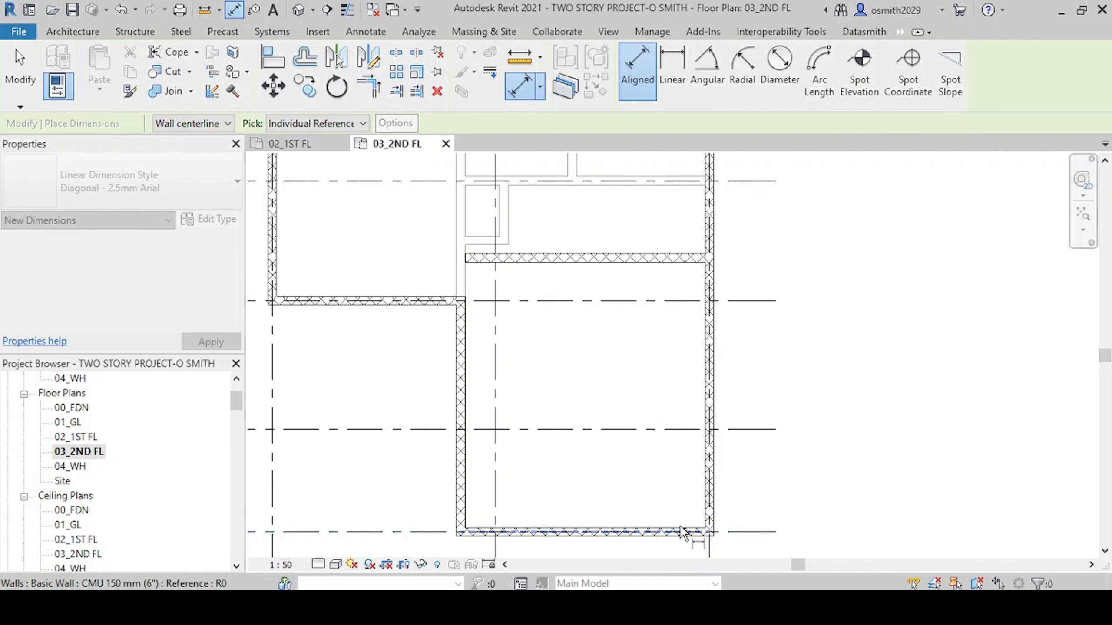
click(681, 533)
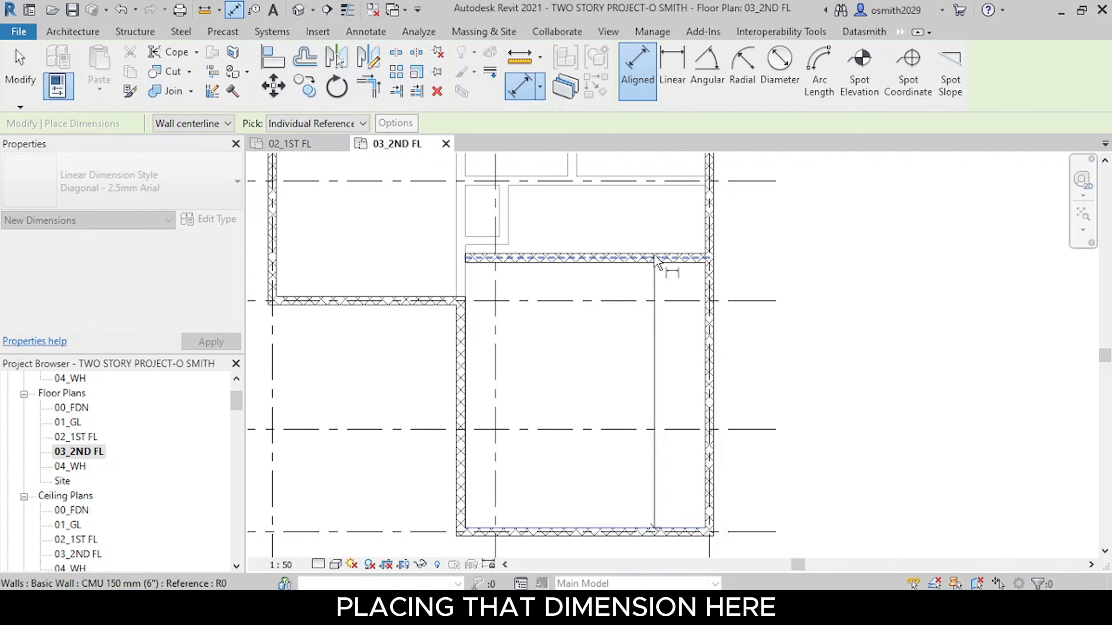
click(674, 268)
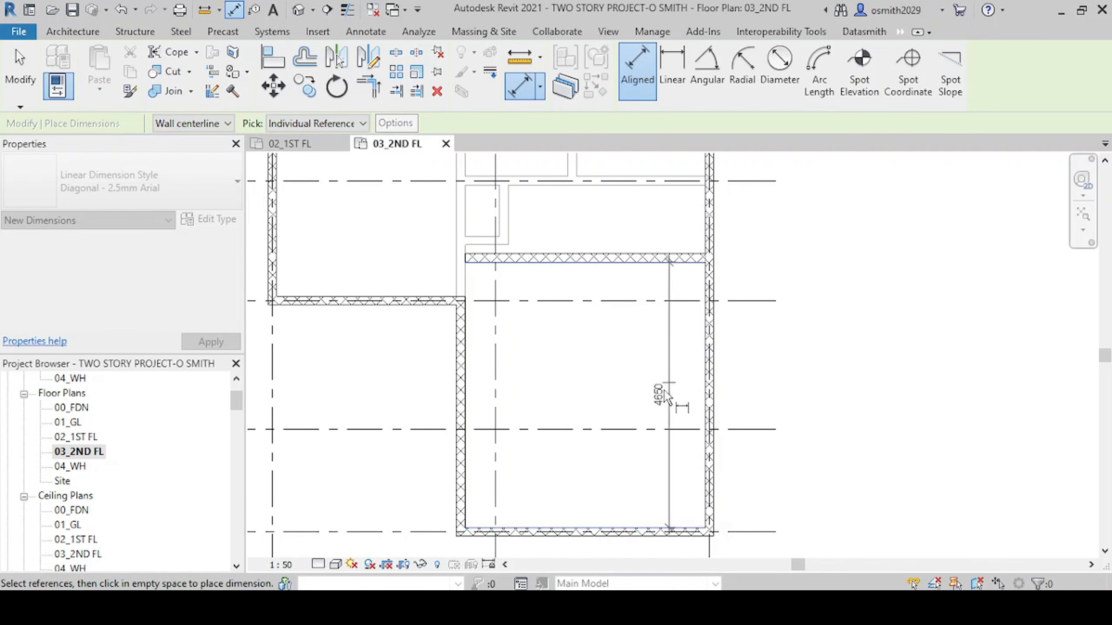
click(664, 394)
middle_drag(551, 375, 549, 423)
key(Escape)
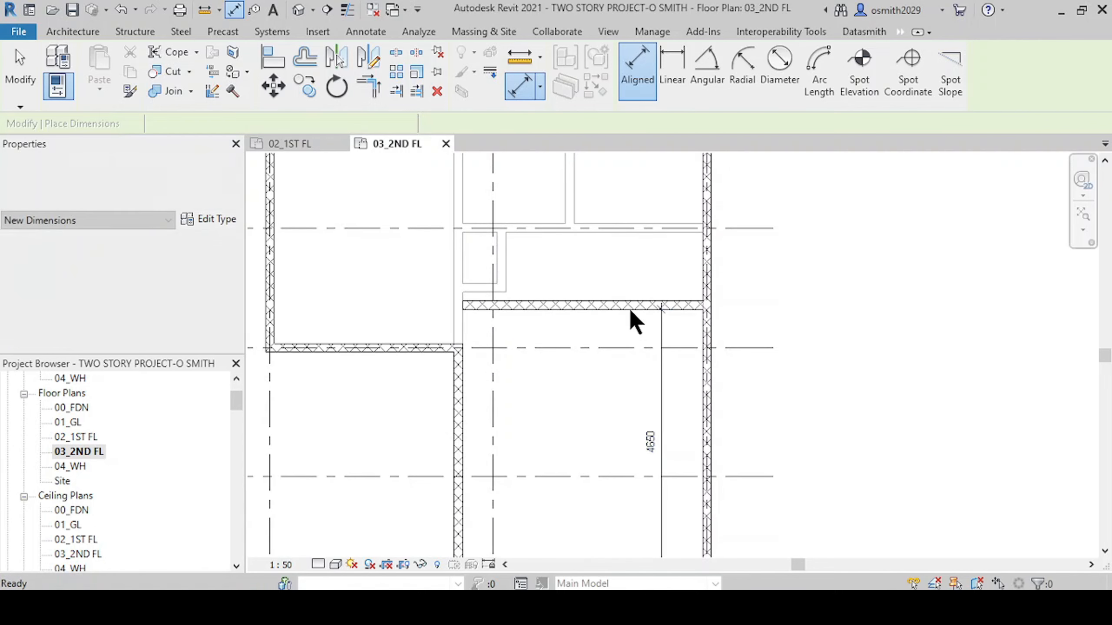
Step: Set the distance between the horizontal bedroom wall and the grid 7 wall to 4800 mm
click(625, 302)
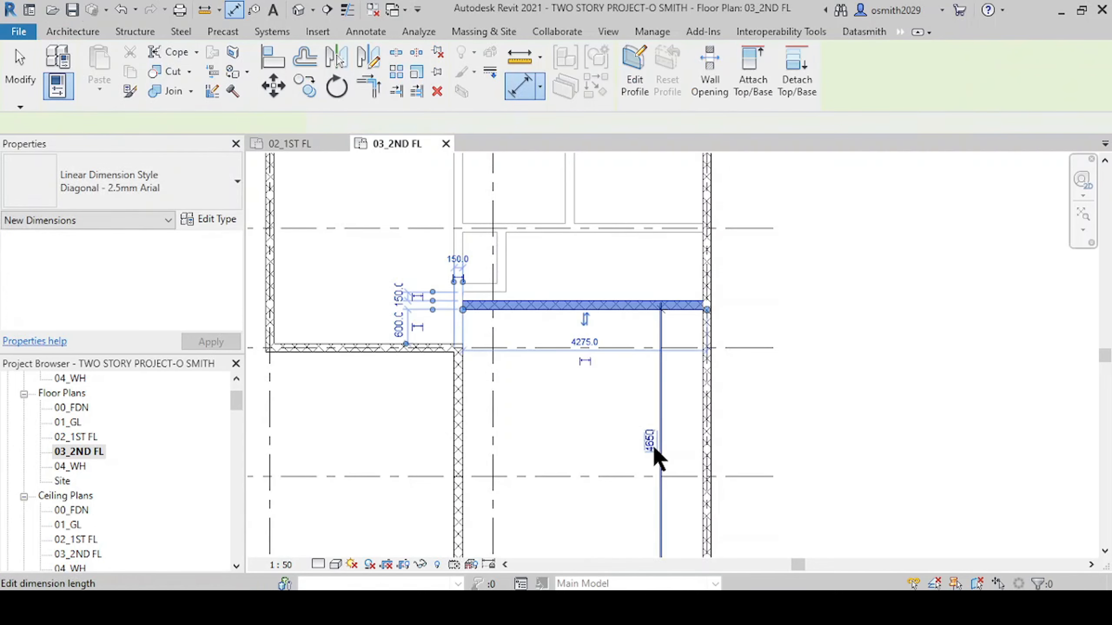
click(799, 416)
click(624, 307)
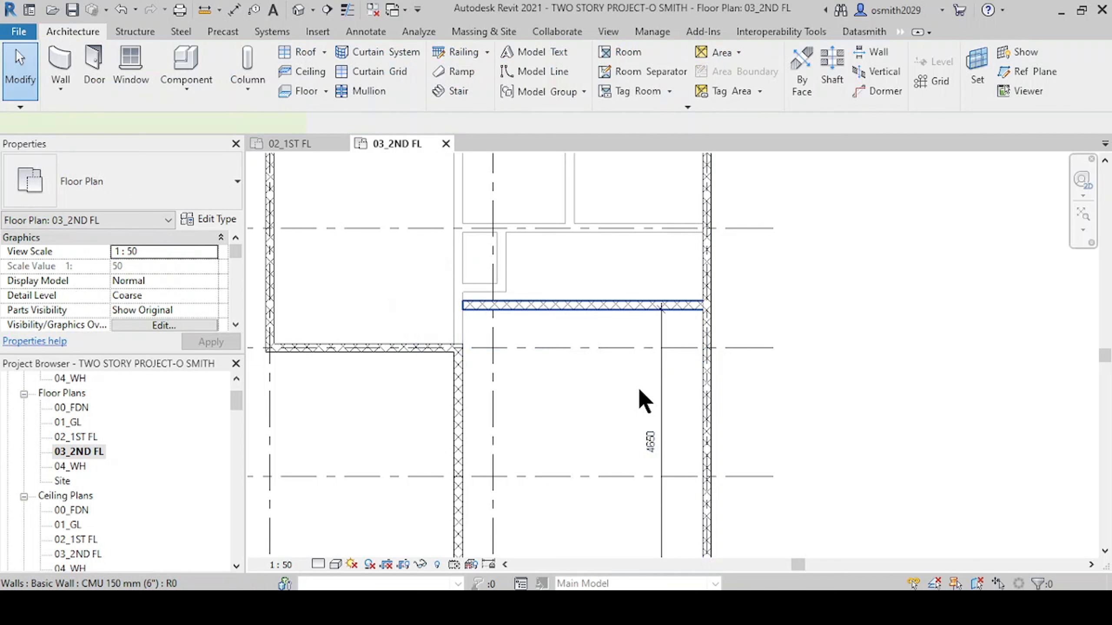
click(651, 442)
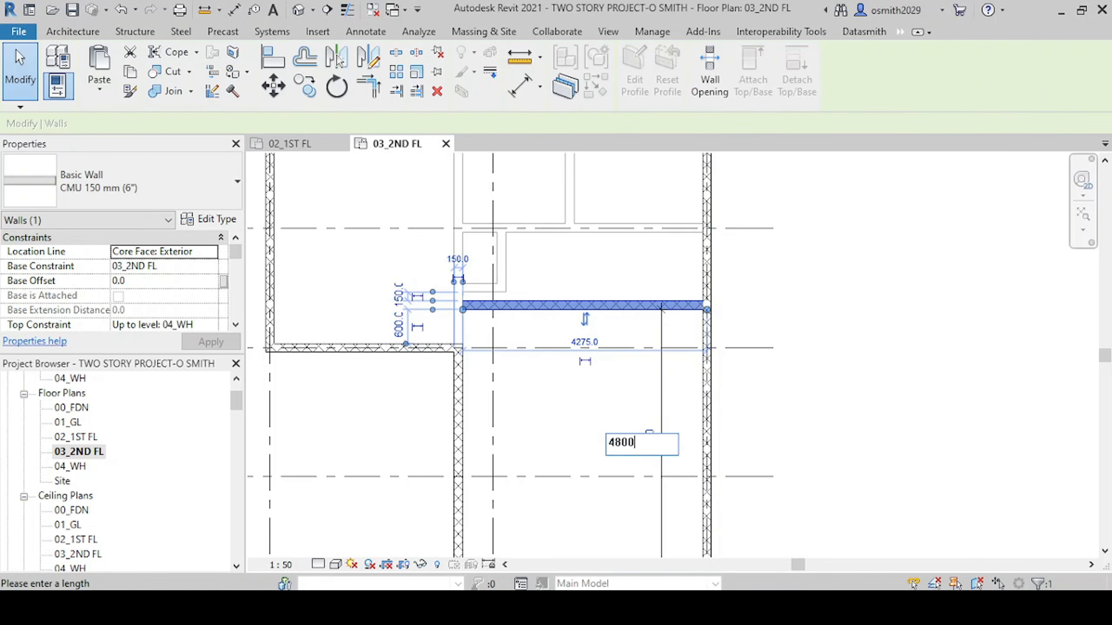
key(Return)
click(777, 451)
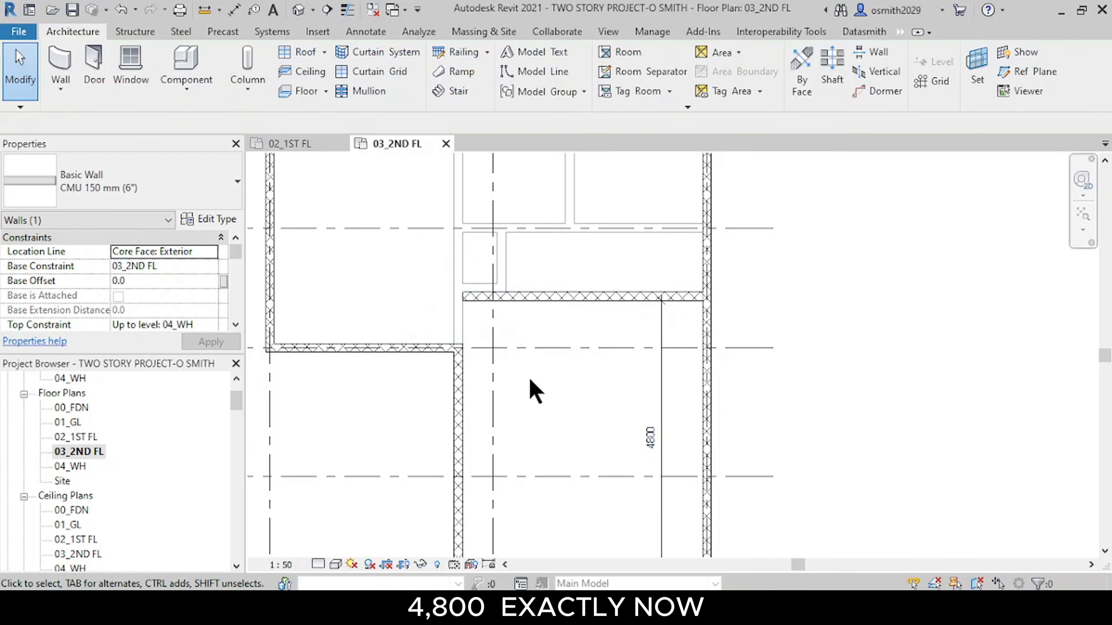
Step: Turn on the display of panel titles
scroll(503, 410, down, 3)
scroll(456, 427, up, 2)
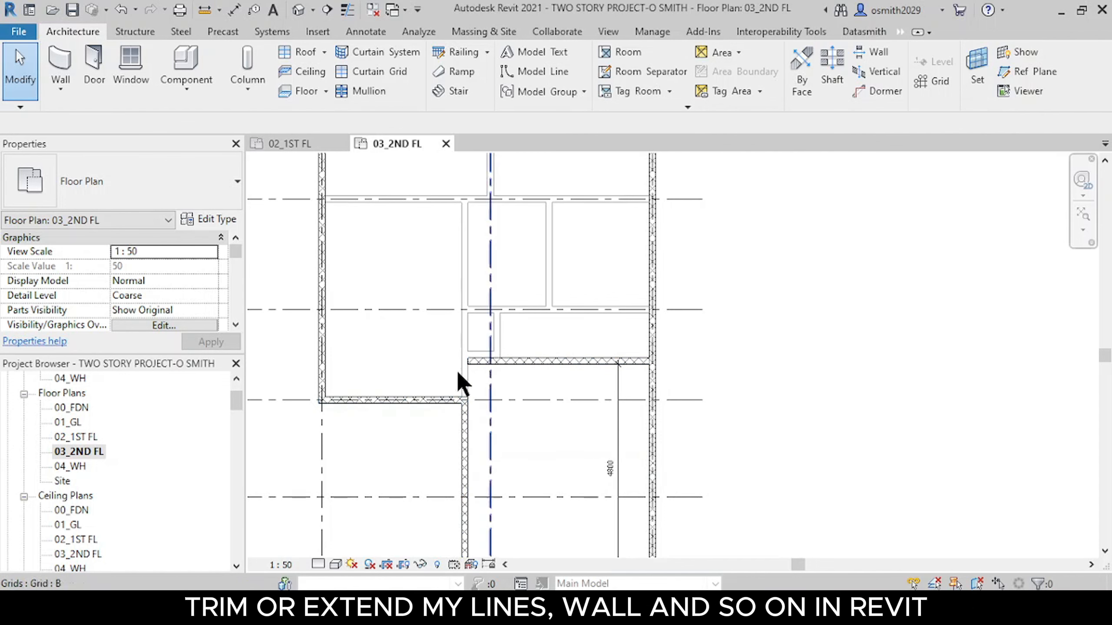
scroll(456, 354, down, 3)
middle_drag(449, 392, 486, 484)
scroll(504, 493, up, 2)
middle_drag(553, 482, 611, 417)
middle_drag(599, 360, 627, 318)
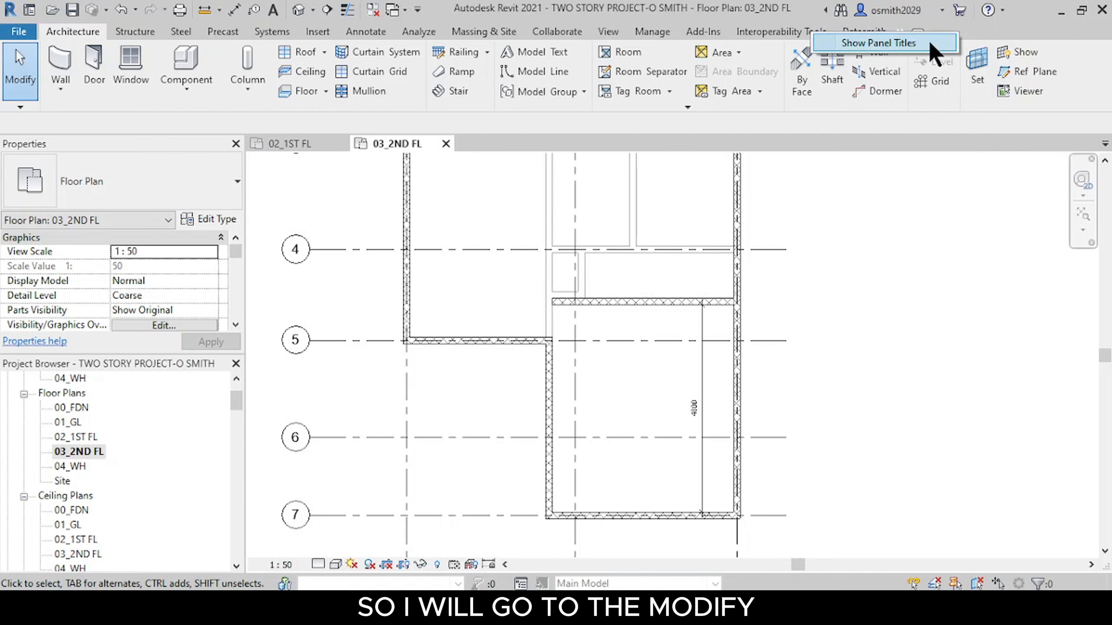
click(930, 44)
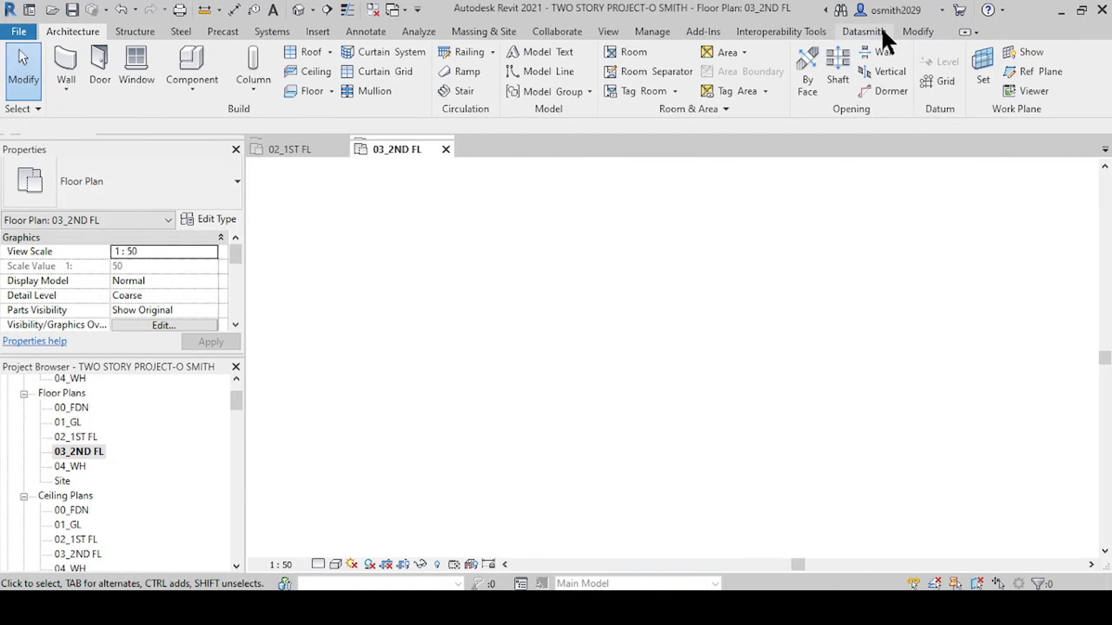
Step: Use Trim/Extend to Corner to join the vertical bedroom wall between grids A and B with the horizontal wall above grid 5
click(919, 33)
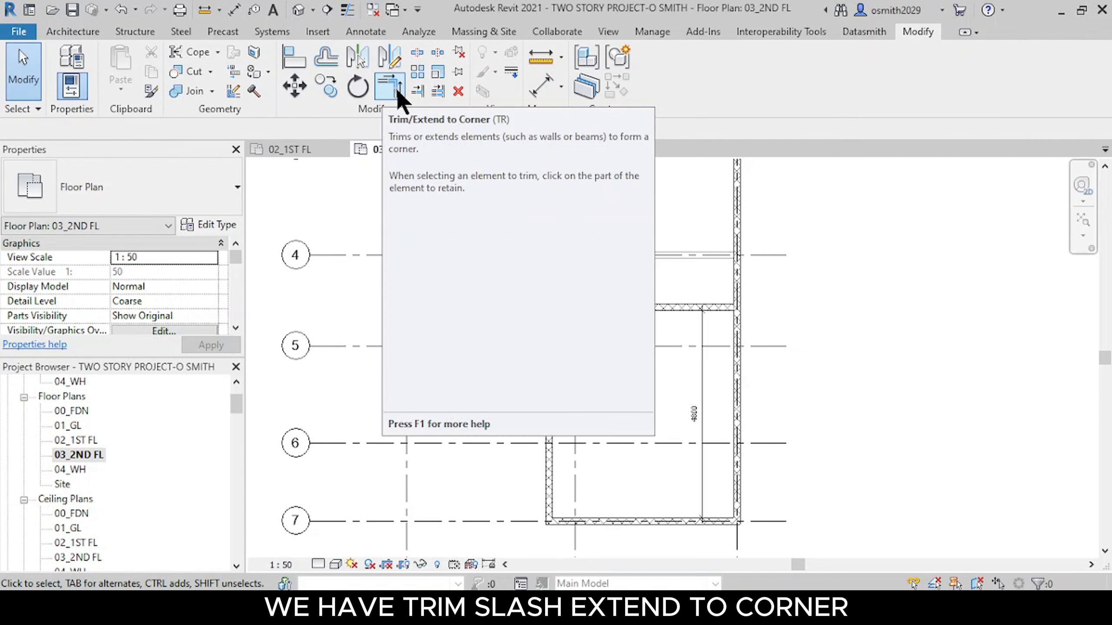
click(394, 91)
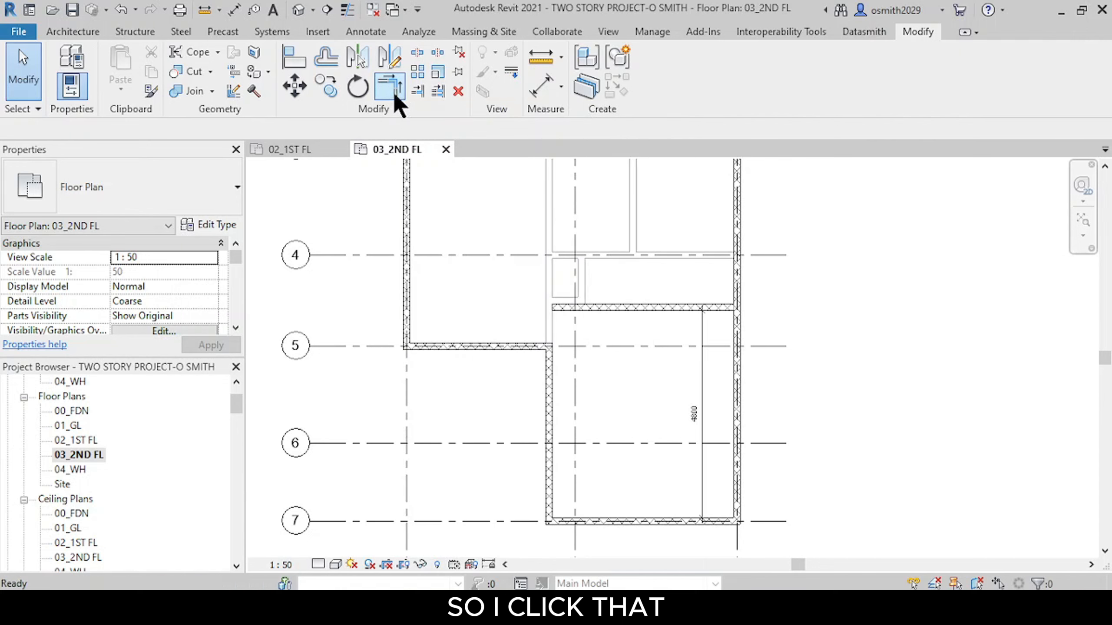
scroll(545, 419, up, 3)
click(565, 421)
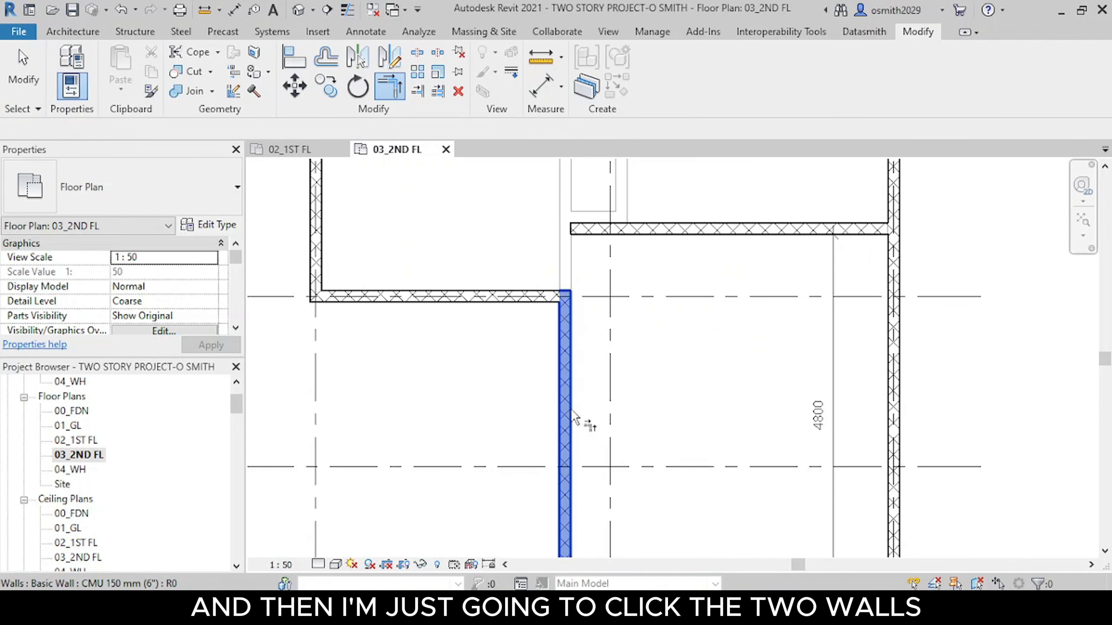
click(673, 232)
scroll(568, 296, down, 1)
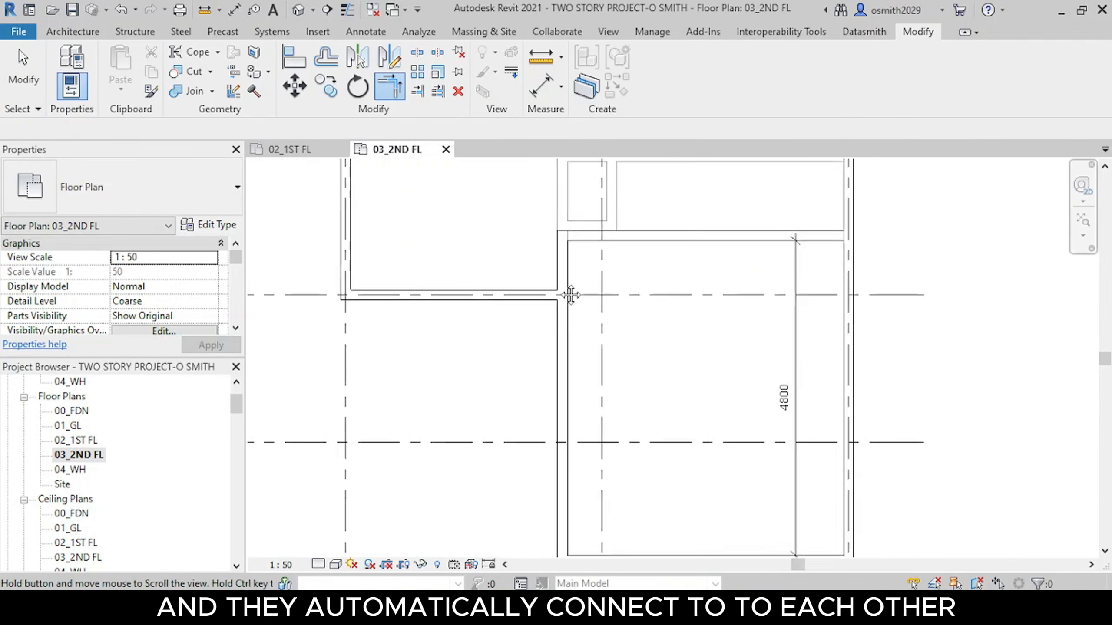
middle_drag(568, 296, 523, 346)
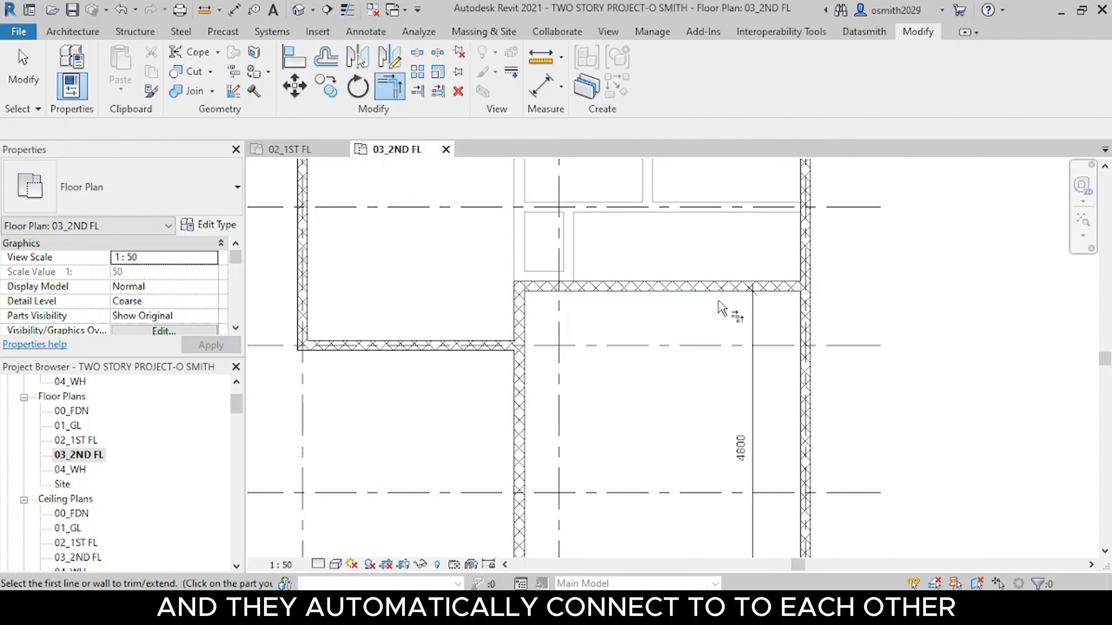
Step: Draw an interior wall along grid 3 from the grid C wall to grid B, about 3675 mm long
scroll(675, 307, down, 2)
middle_drag(675, 307, 596, 400)
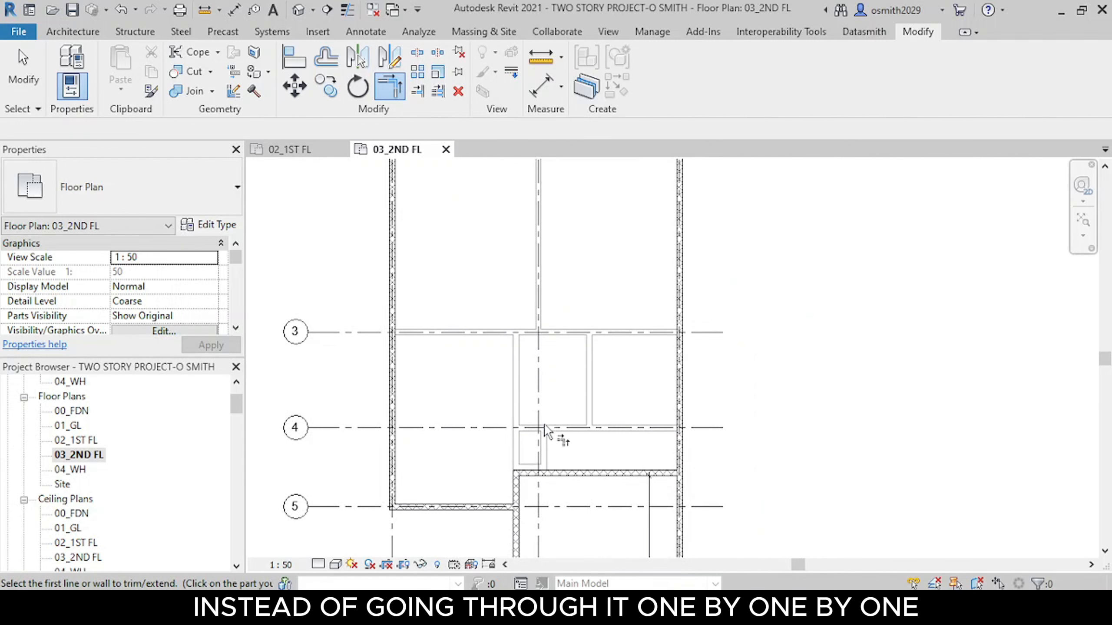
scroll(544, 427, down, 1)
middle_drag(544, 440, 546, 462)
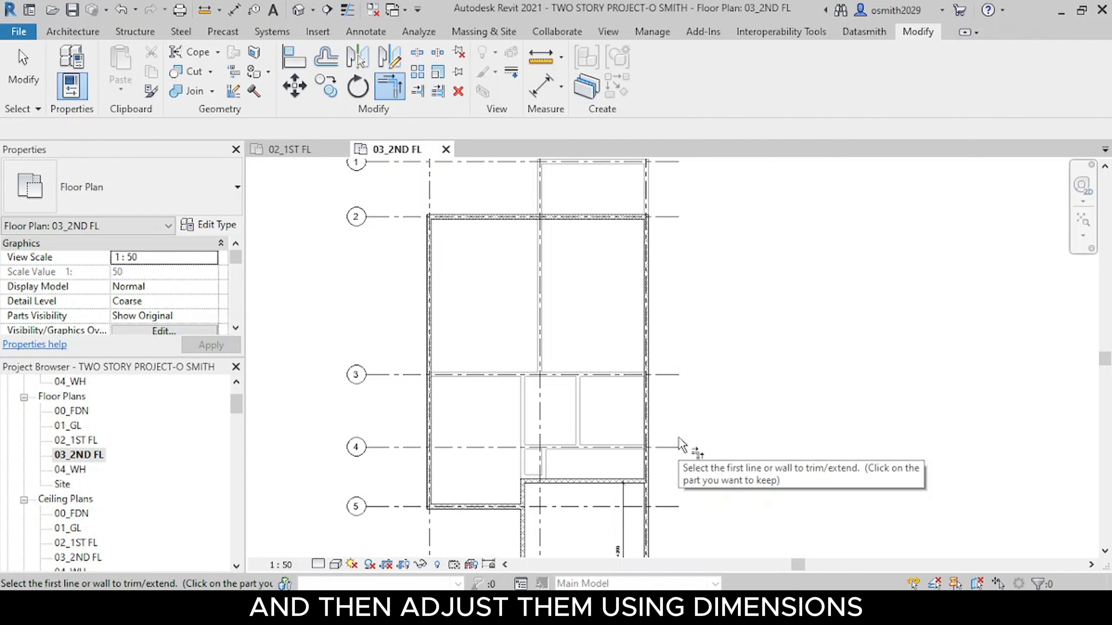
click(90, 35)
click(69, 72)
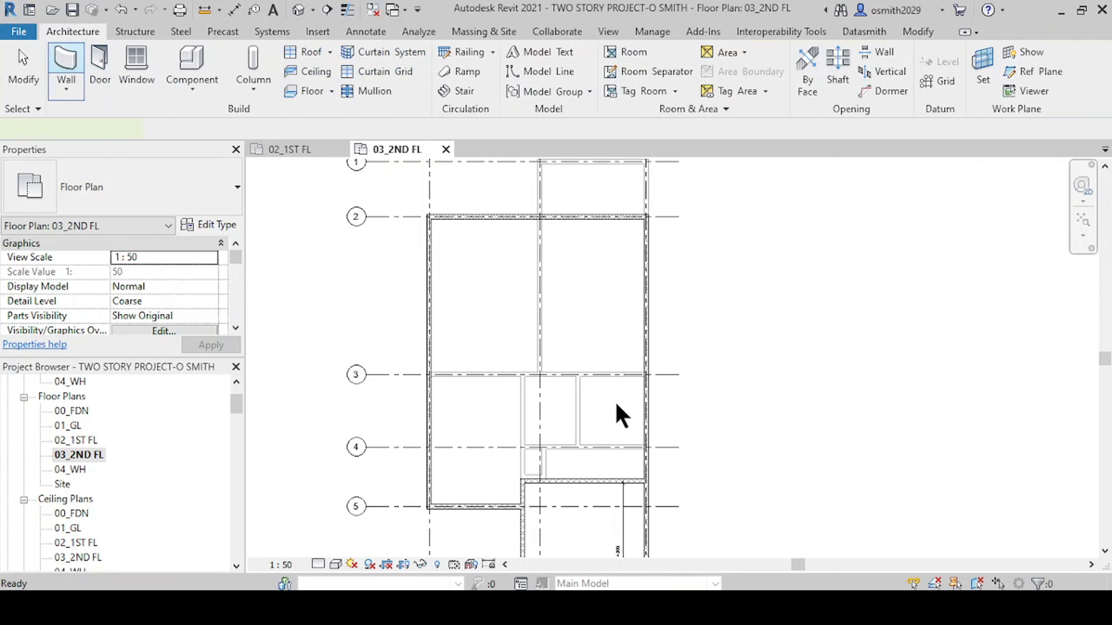
scroll(646, 438, up, 2)
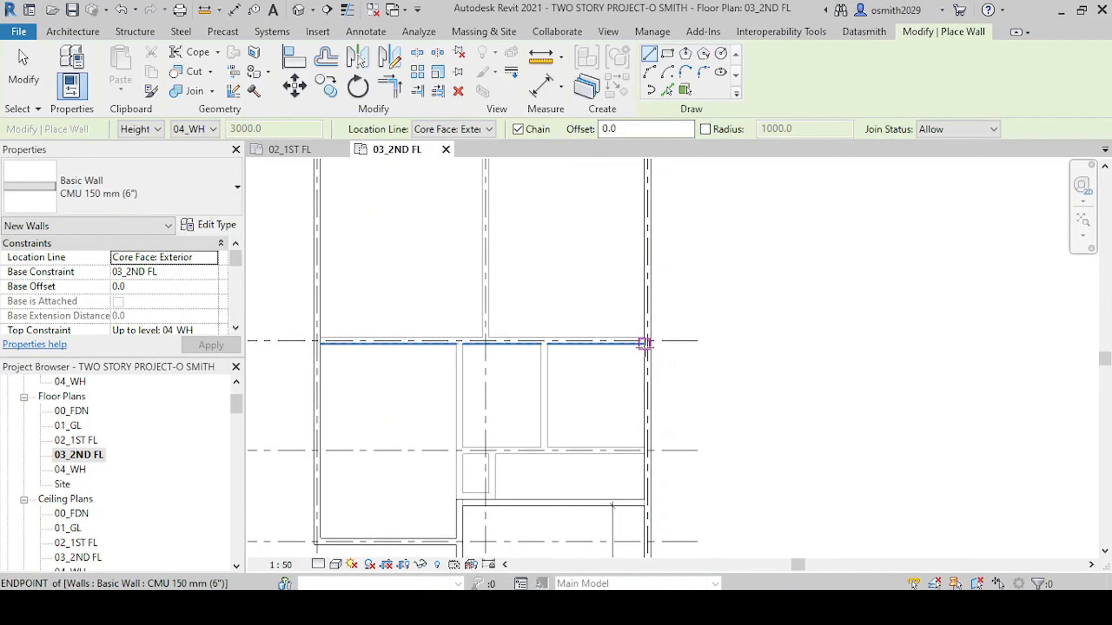
click(644, 344)
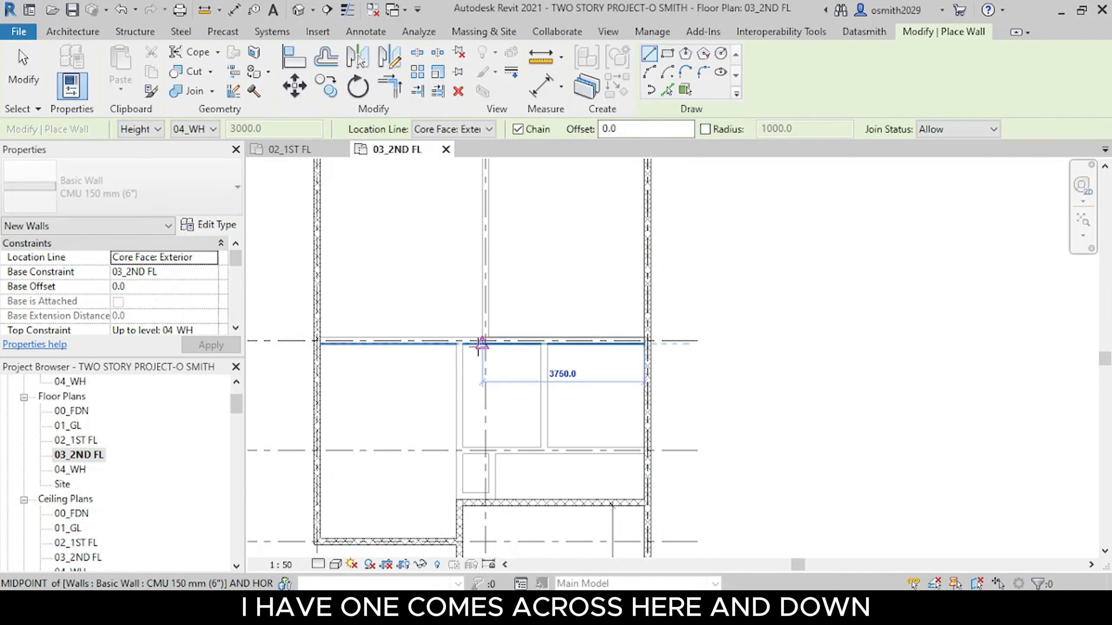
middle_drag(494, 336, 502, 246)
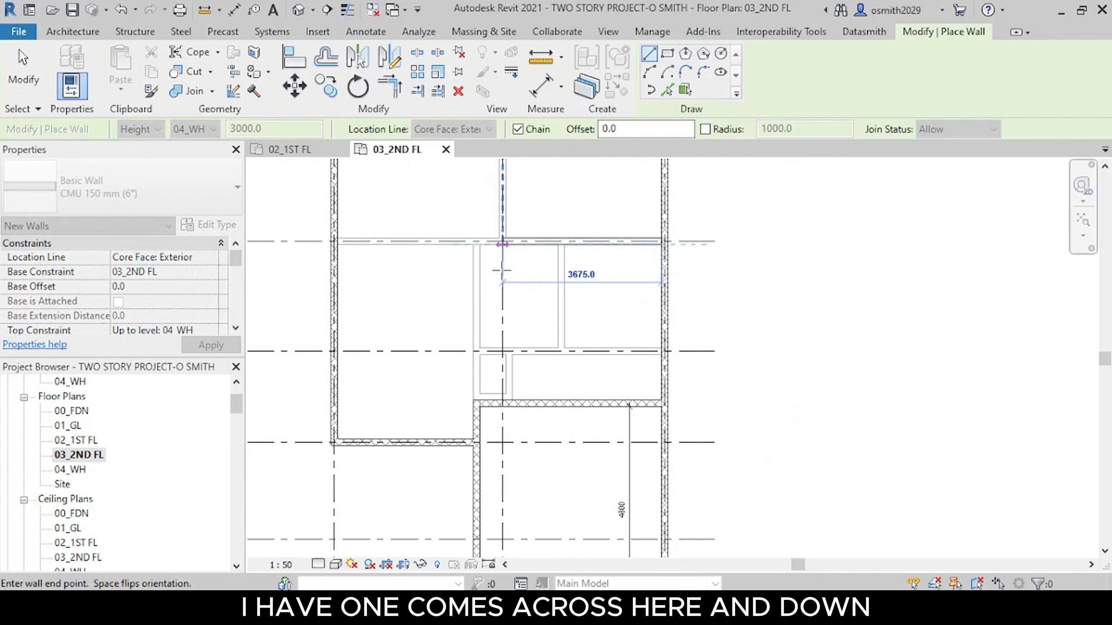
click(502, 244)
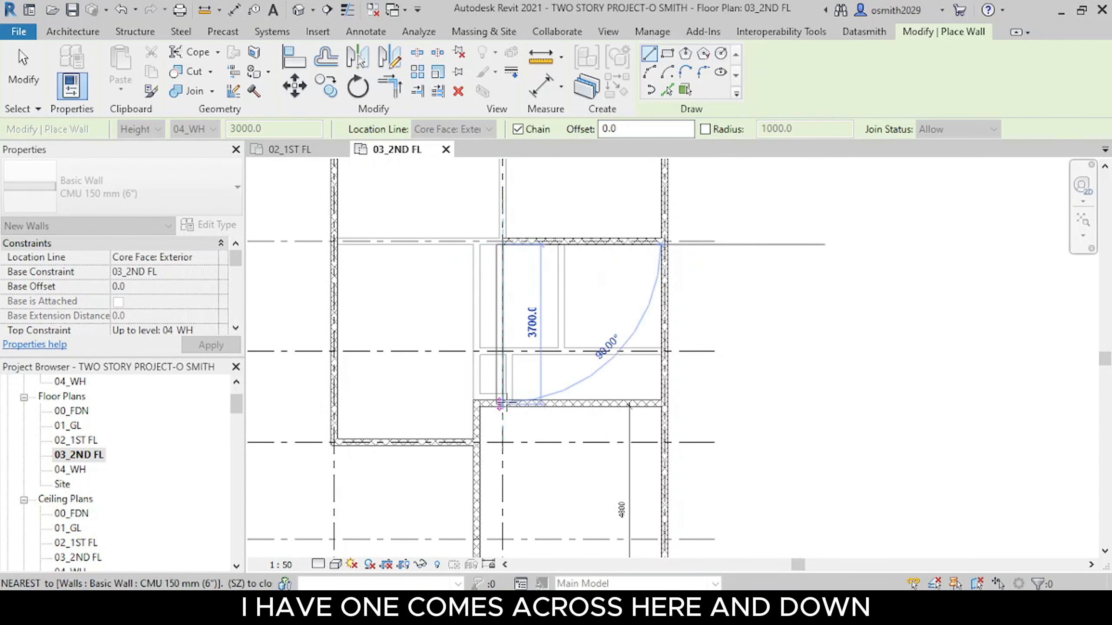
Step: Continue the interior wall along grid B for about 3700 mm to the horizontal bedroom wall, and finish the chain
click(501, 403)
key(Escape)
key(Escape)
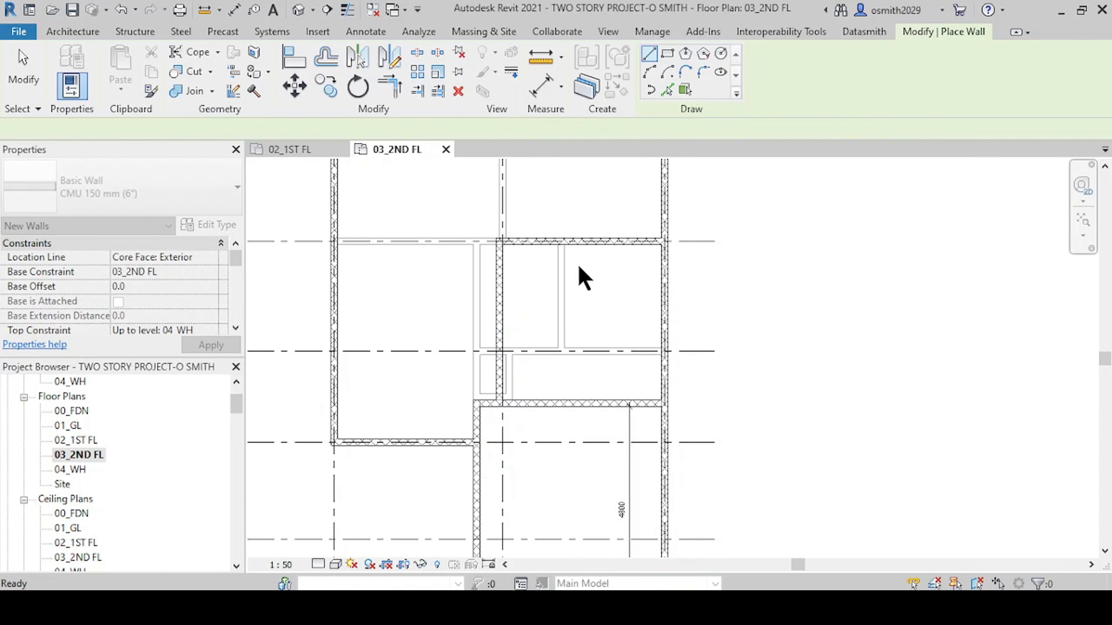
Step: Draw a vertical partition midway between grids B and C, from the grid 3 wall to the horizontal bedroom wall
click(77, 30)
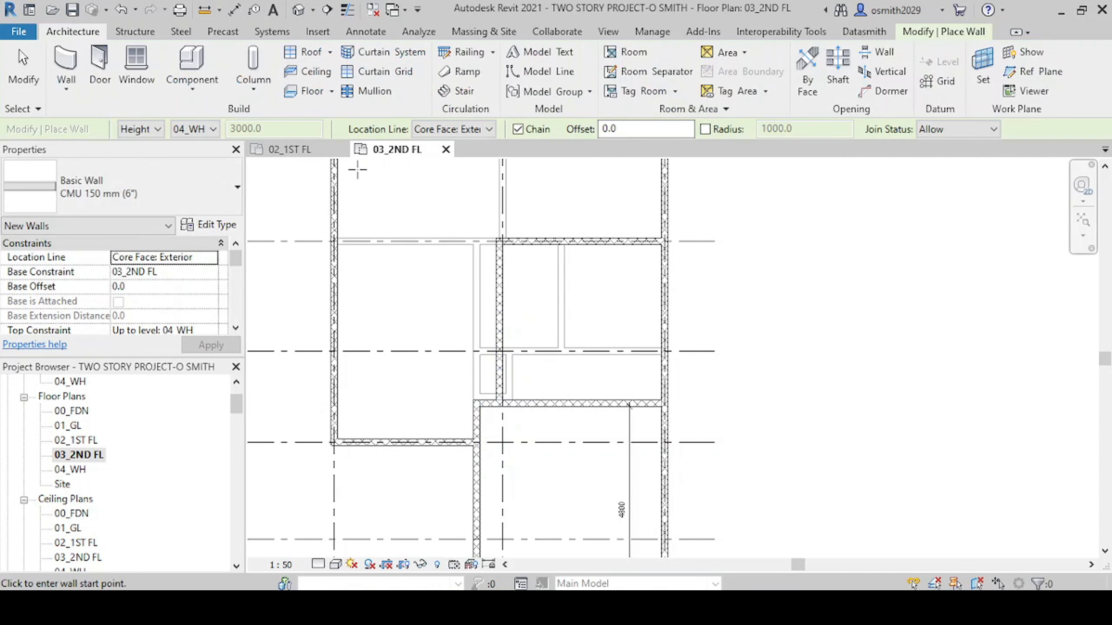
click(589, 245)
click(580, 404)
key(Escape)
key(Escape)
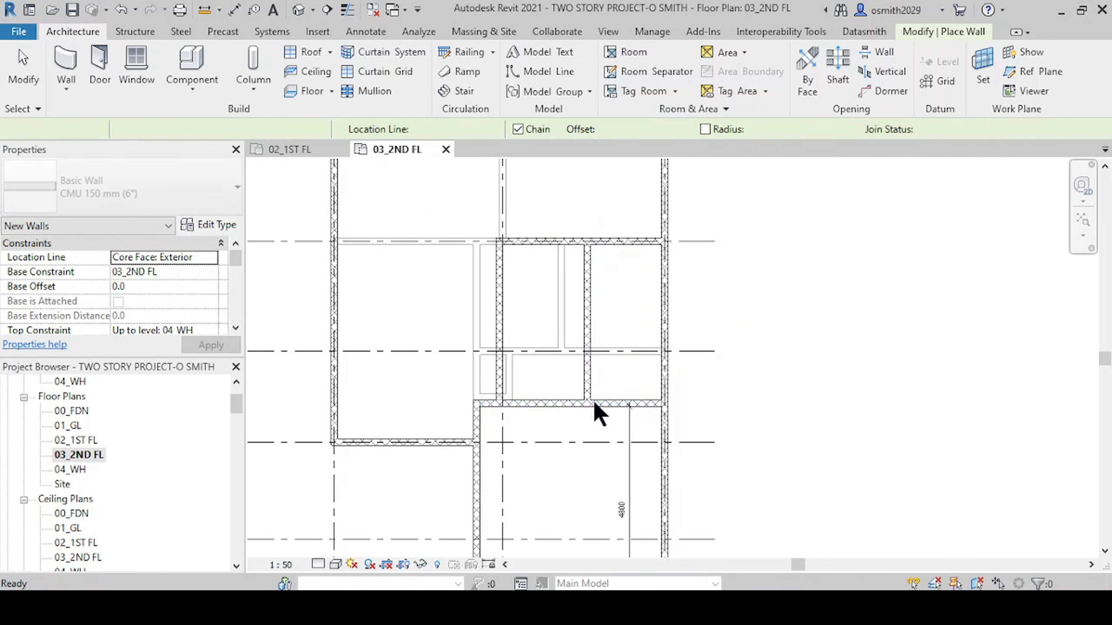
scroll(558, 344, down, 1)
scroll(609, 531, down, 1)
middle_drag(497, 279, 529, 246)
key(Escape)
key(Escape)
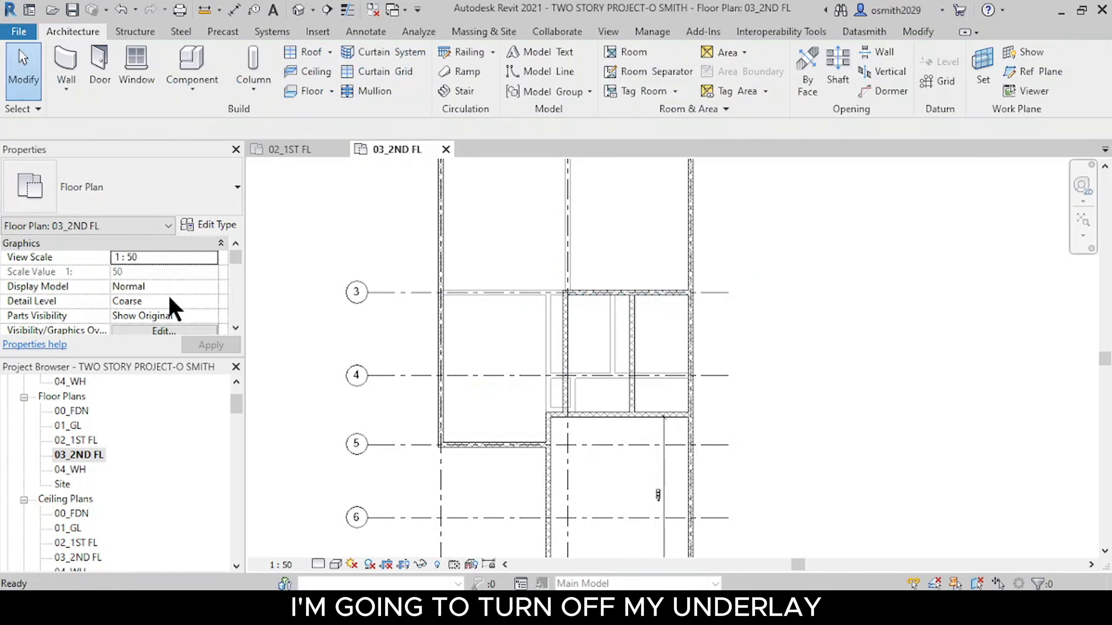
Step: Turn off the plan's underlay by setting its base level range to None
scroll(168, 296, down, 8)
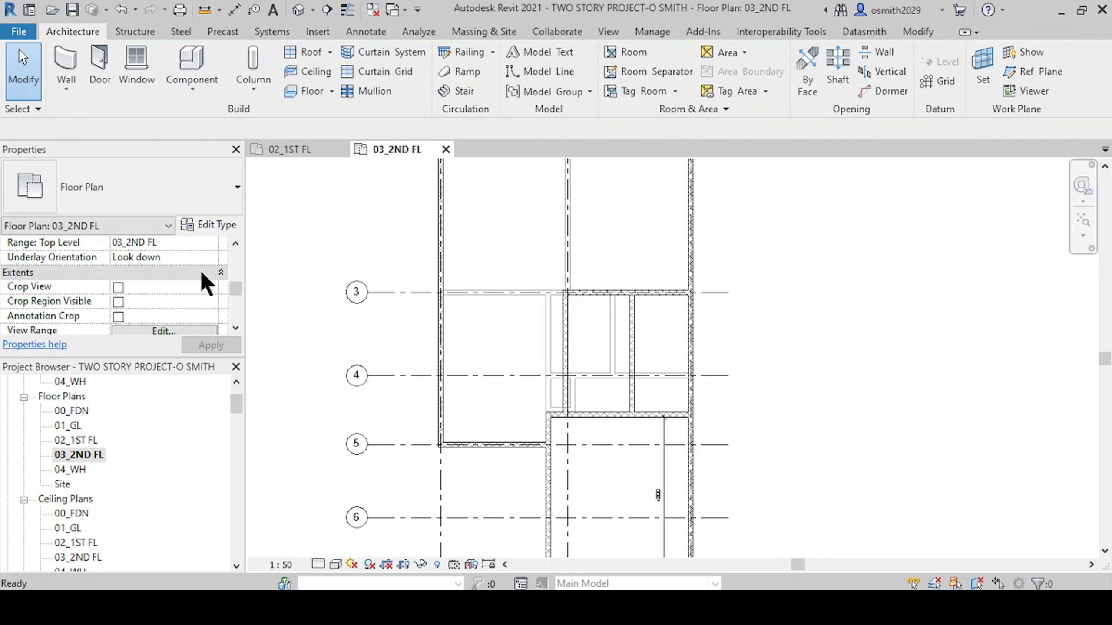
scroll(203, 274, up, 1)
click(212, 257)
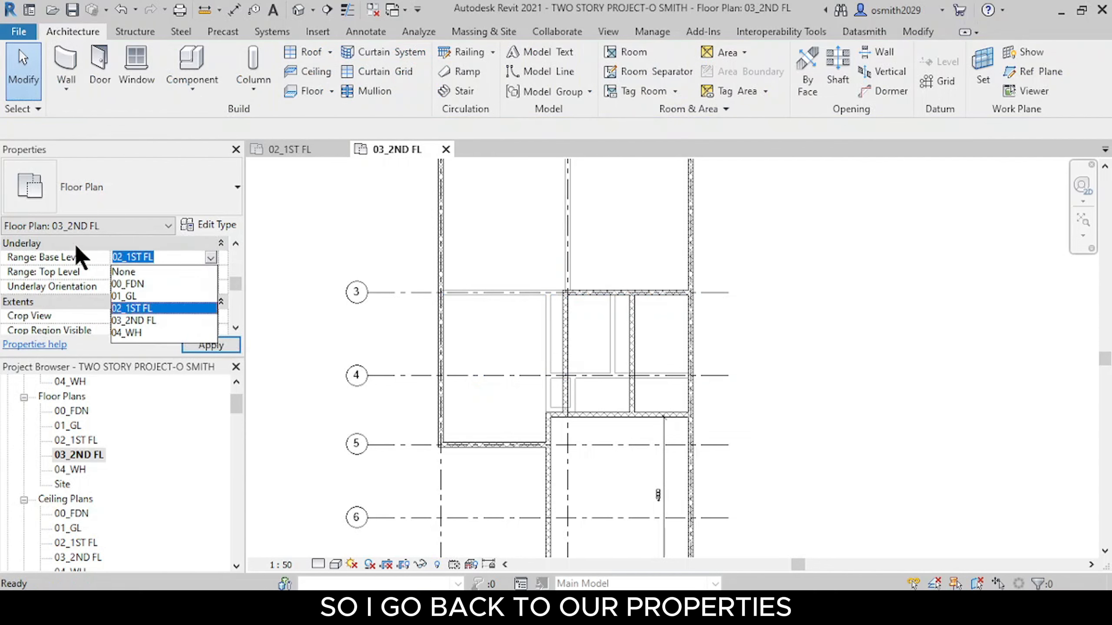
click(132, 273)
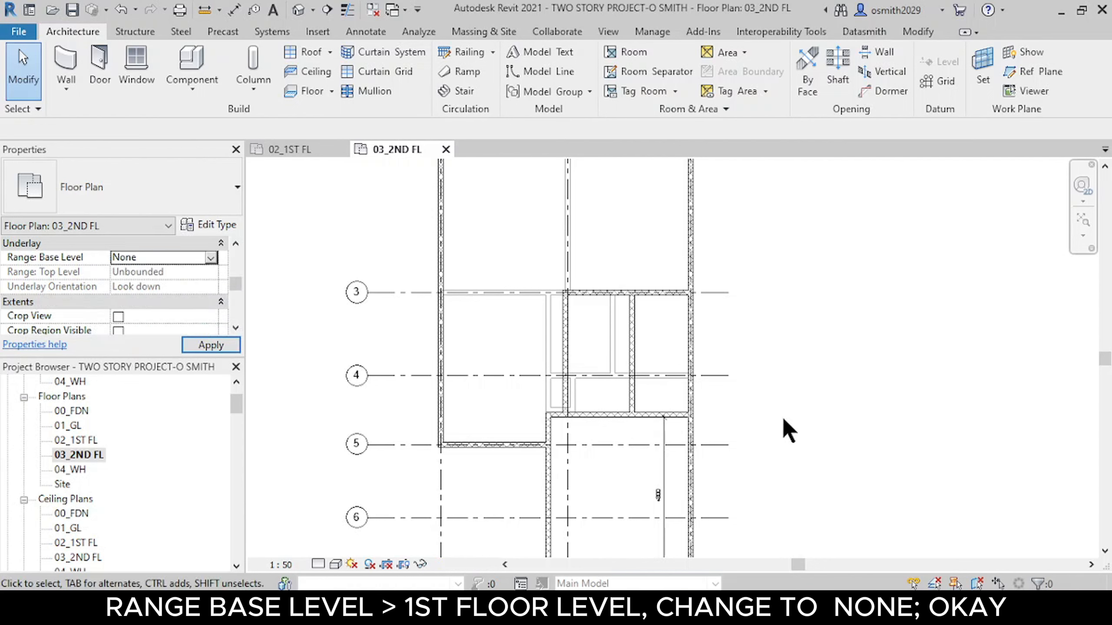
Step: Extend the interior wall on grid B beyond grid 3 toward grid 2
middle_drag(608, 417, 525, 480)
click(529, 475)
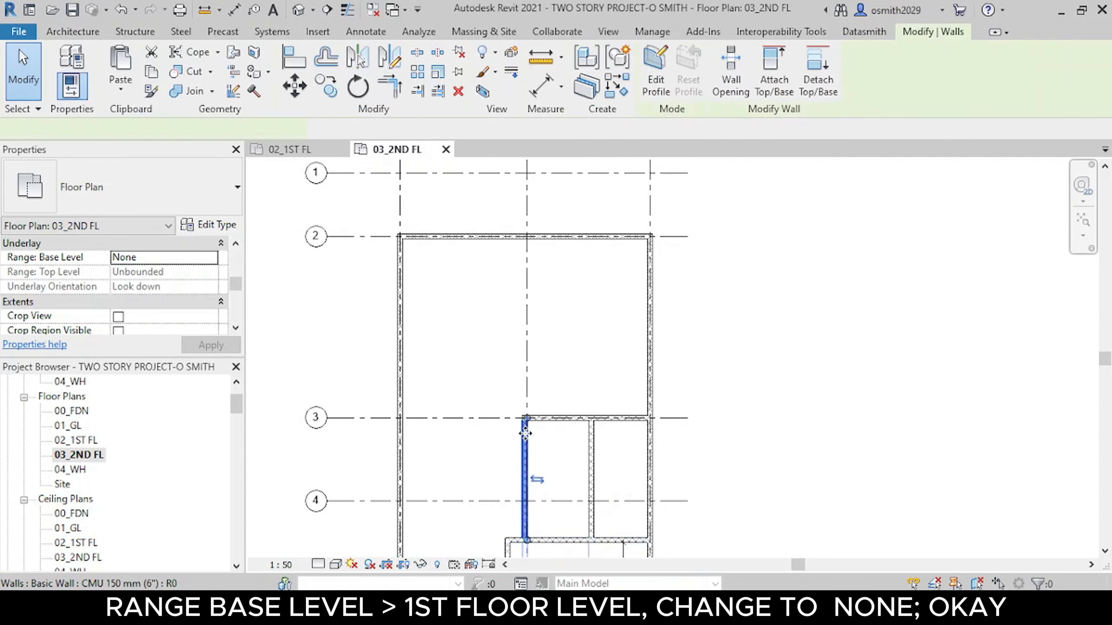
scroll(525, 433, up, 3)
drag(526, 408, 530, 296)
click(636, 323)
Step: Draw a horizontal wall about 3825 mm long from the extended grid B wall's upper end to the grid C wall
middle_drag(609, 361, 592, 403)
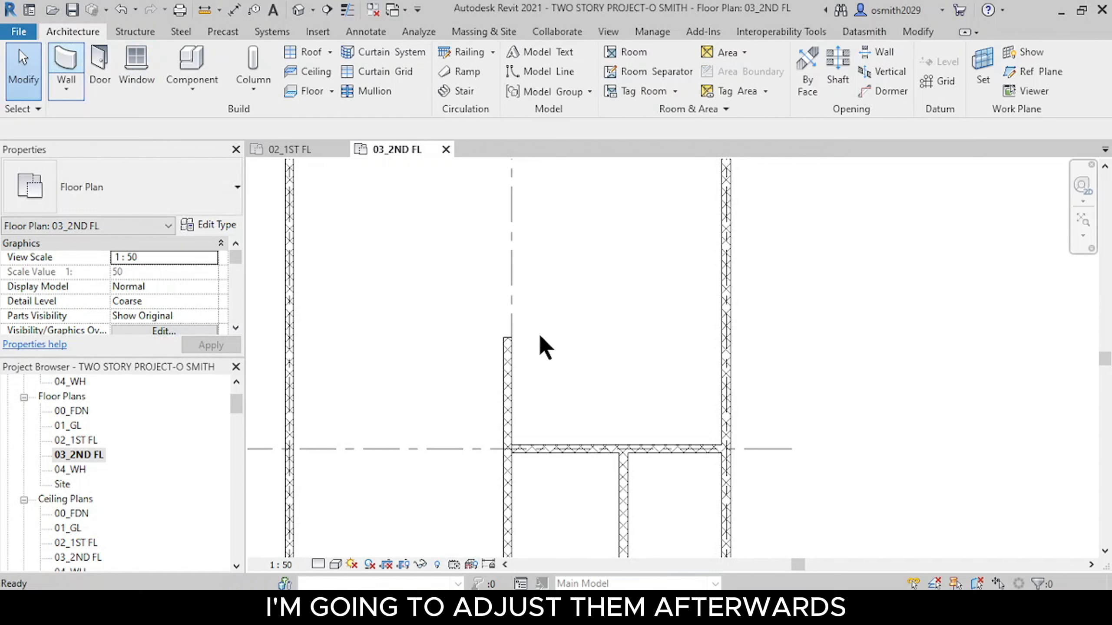
click(510, 338)
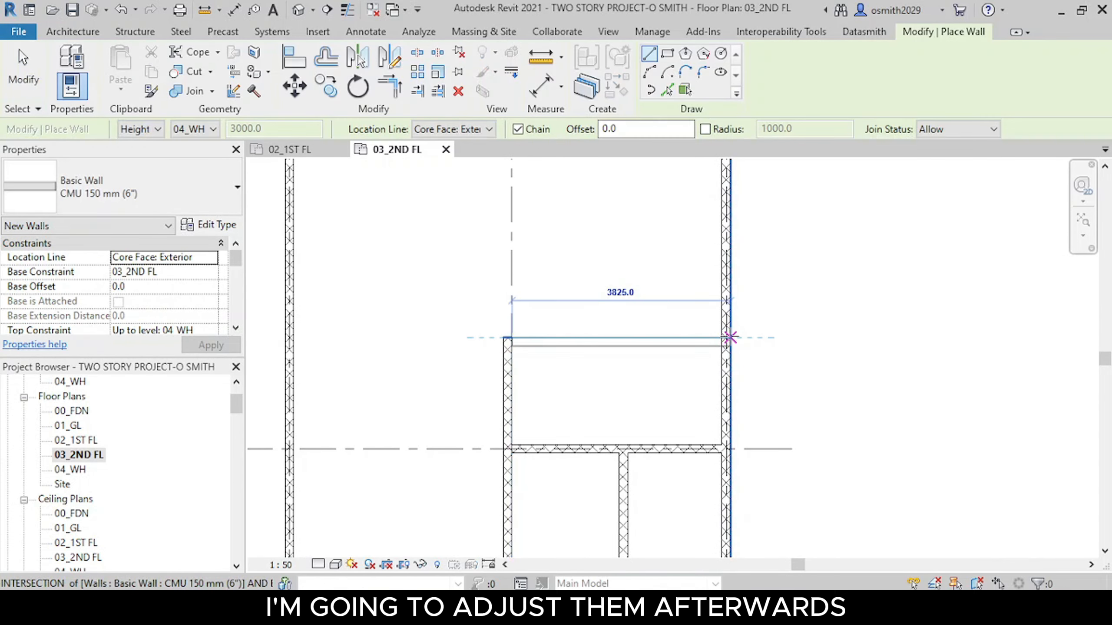
click(724, 342)
key(Escape)
key(Escape)
scroll(598, 394, down, 2)
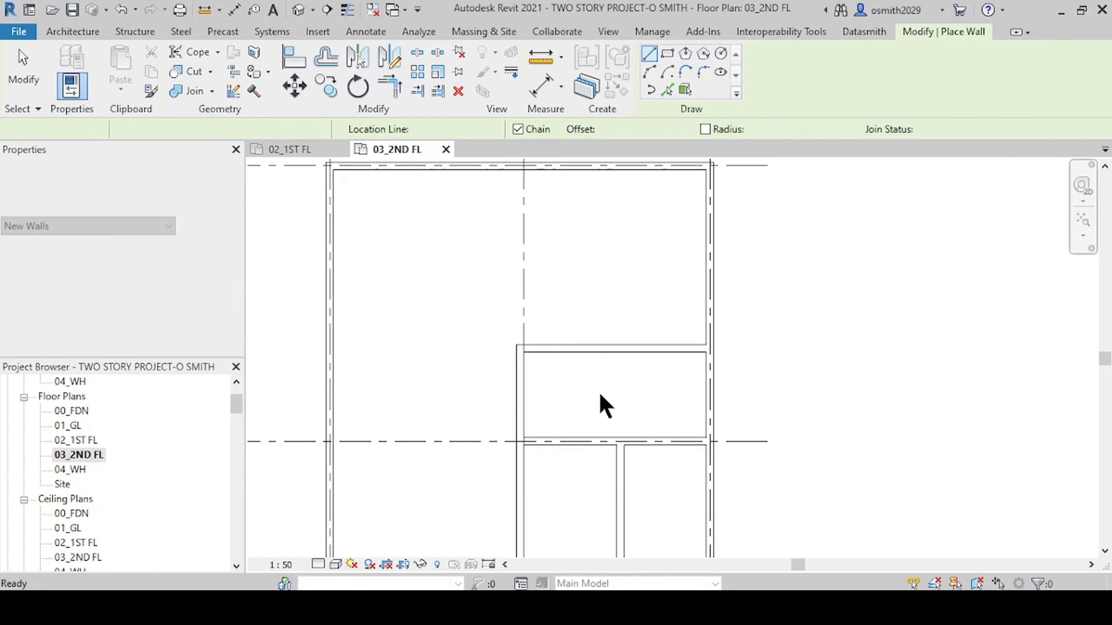
middle_drag(489, 421, 459, 350)
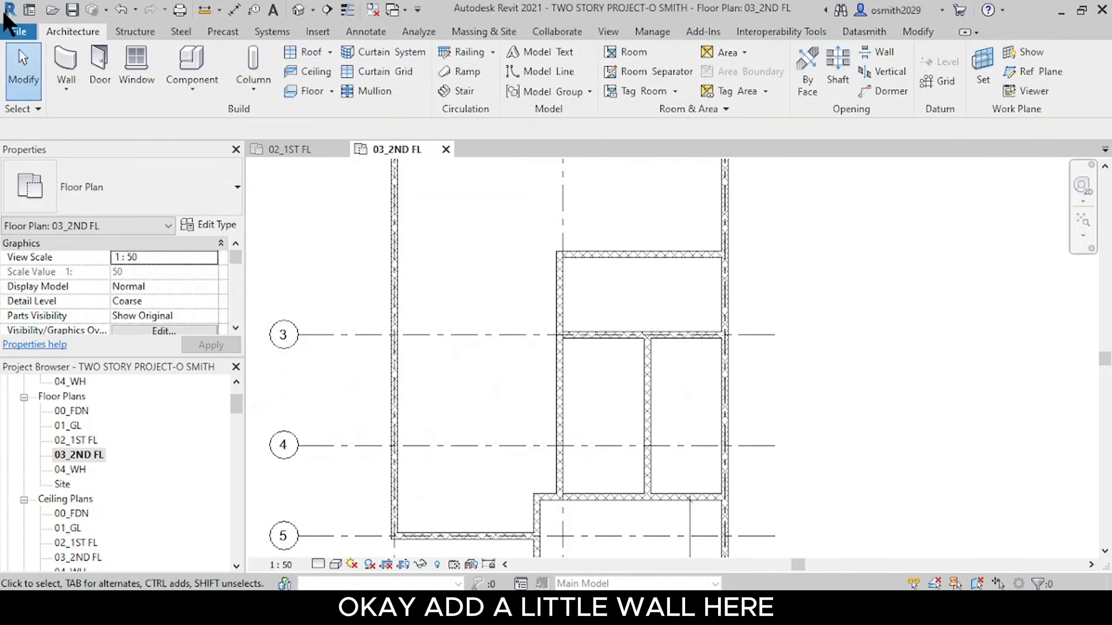
key(w)
key(a)
scroll(396, 348, up, 2)
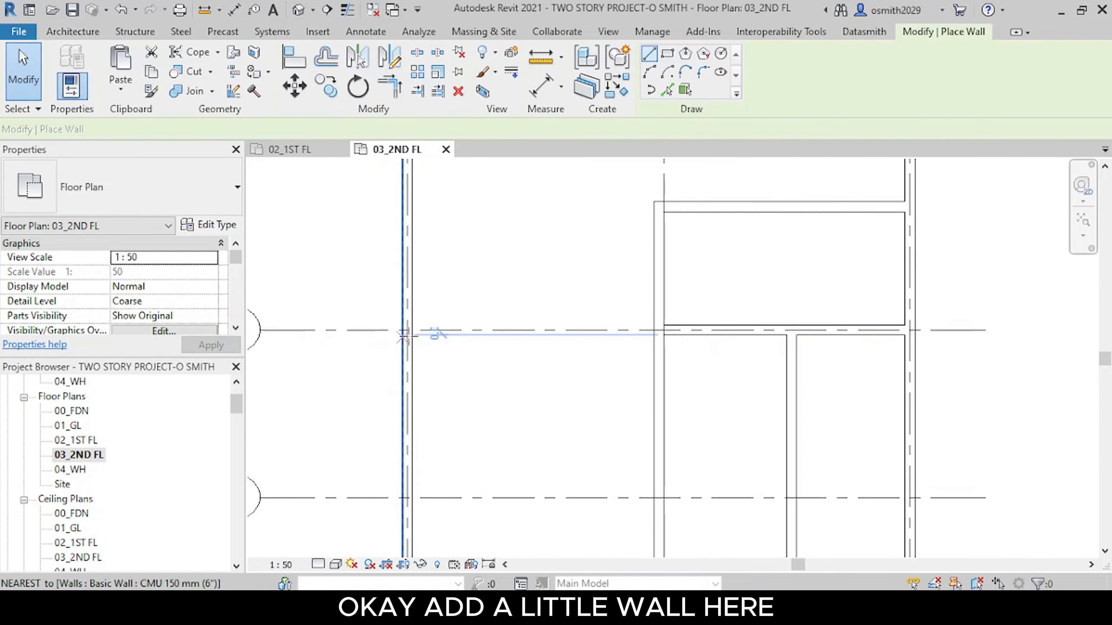
click(411, 332)
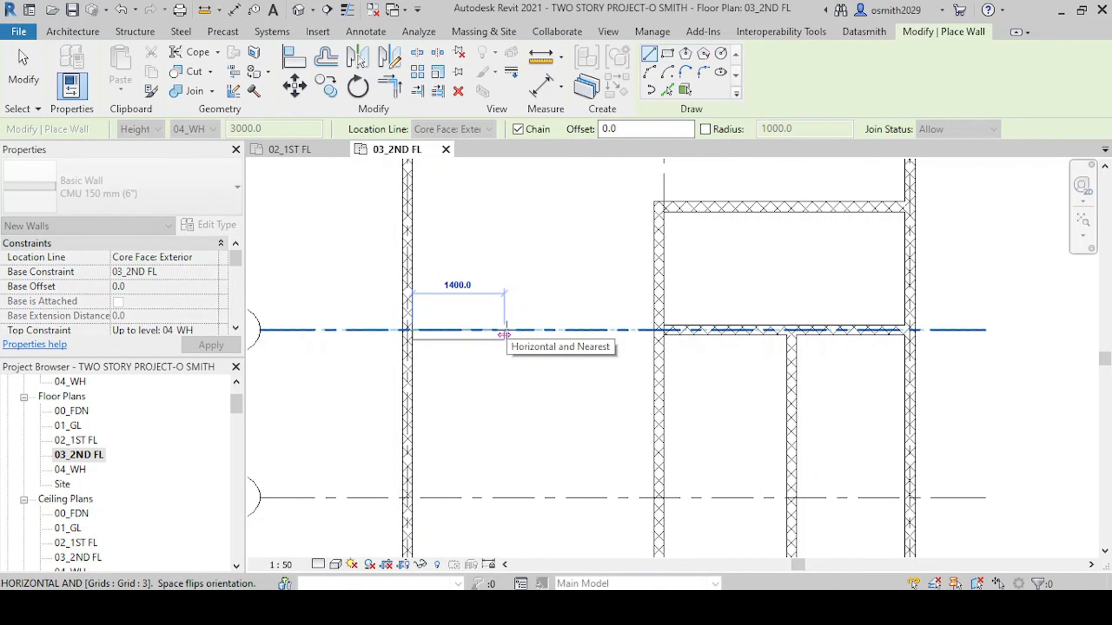
key(Escape)
key(Escape)
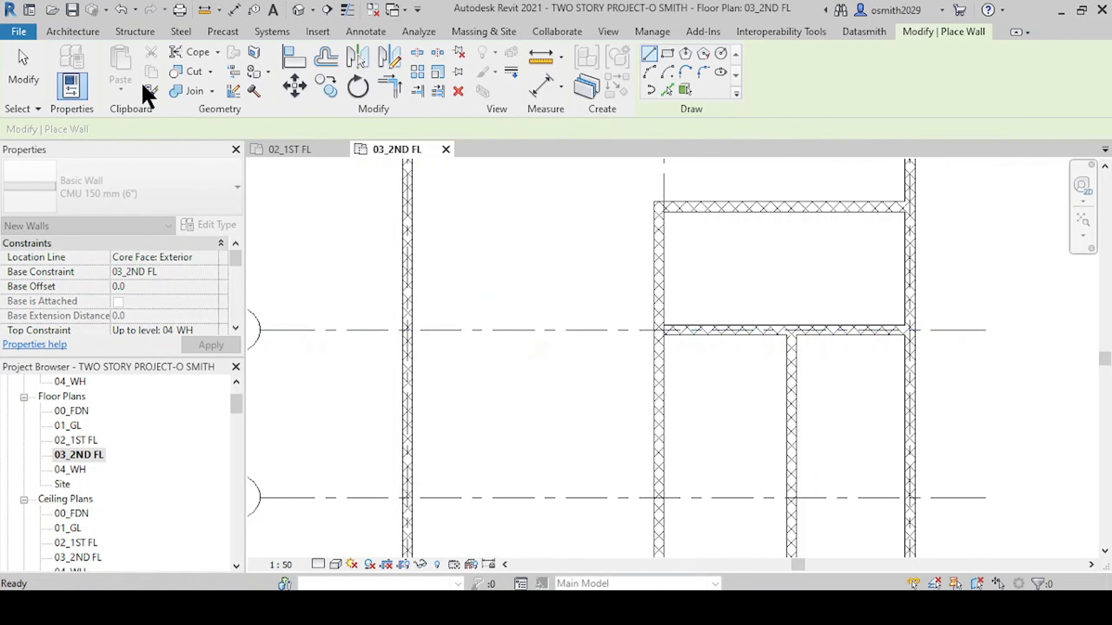
Step: Draw a rectangular closet against the grid A wall, running along grid 3, turning toward grid 2, and returning to the grid A wall
scroll(409, 324, up, 3)
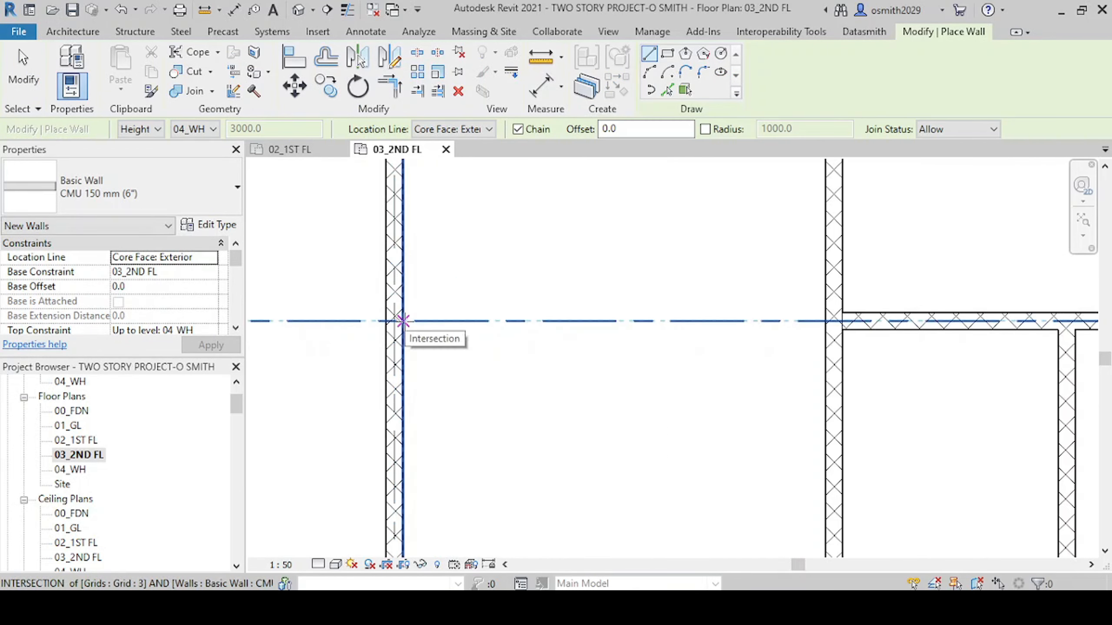
click(403, 321)
middle_drag(674, 323, 636, 371)
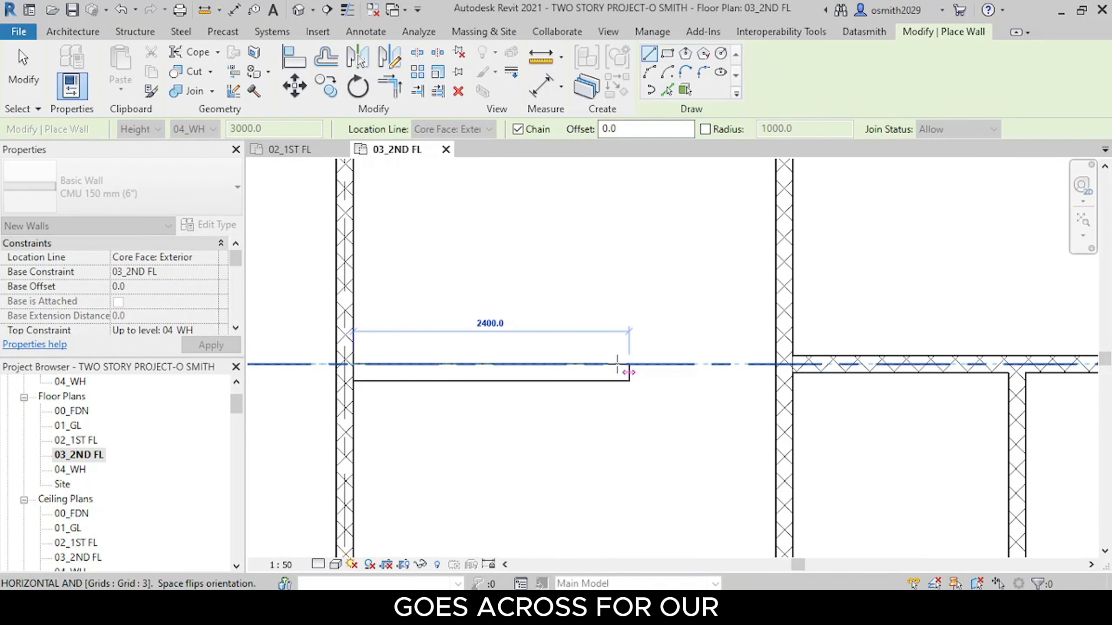
click(578, 365)
scroll(571, 283, down, 1)
middle_drag(571, 284, 591, 398)
scroll(593, 373, down, 1)
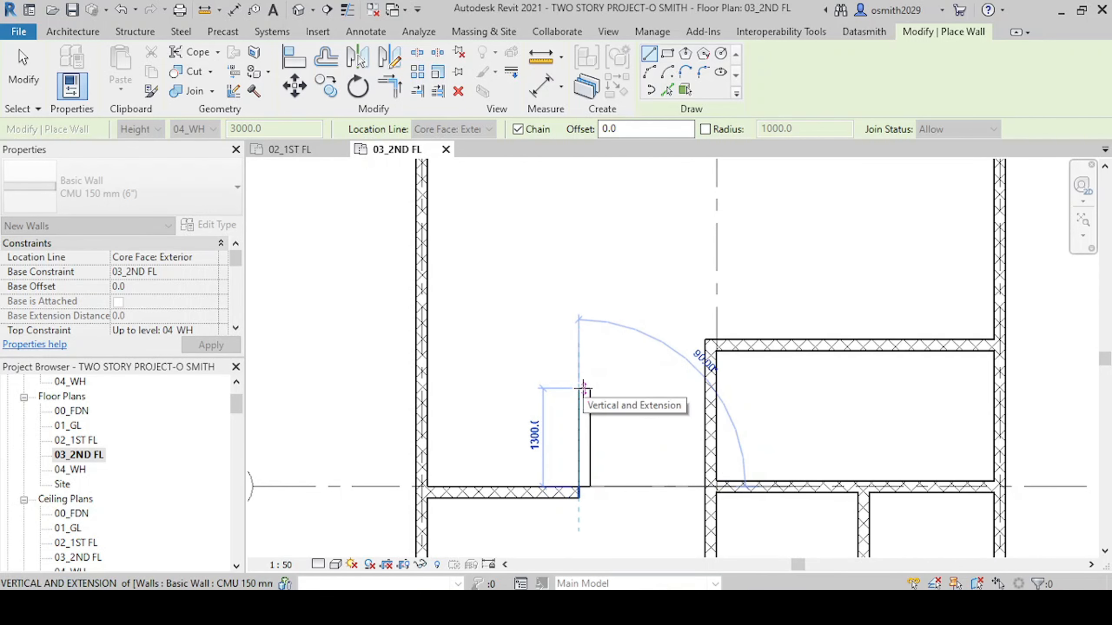
click(574, 427)
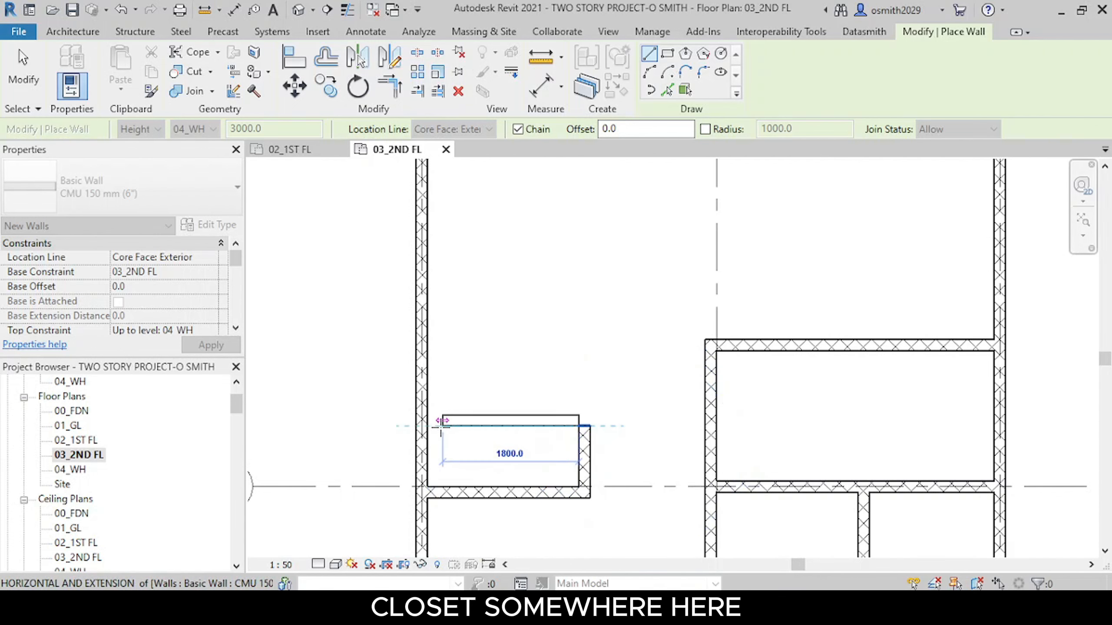
click(428, 427)
key(Escape)
key(Escape)
Step: Draw a vertical bedroom partition about 3300 mm long from the grid 2 wall toward grid 3, just on the grid A side of grid B
scroll(554, 408, down, 1)
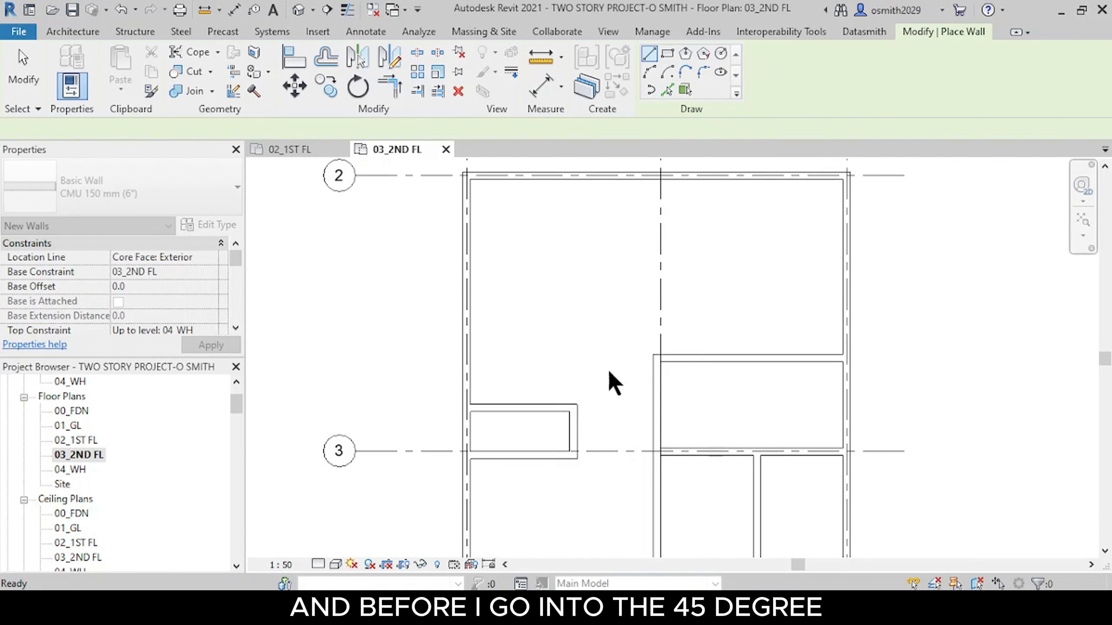
scroll(650, 210, down, 1)
middle_drag(653, 206, 630, 286)
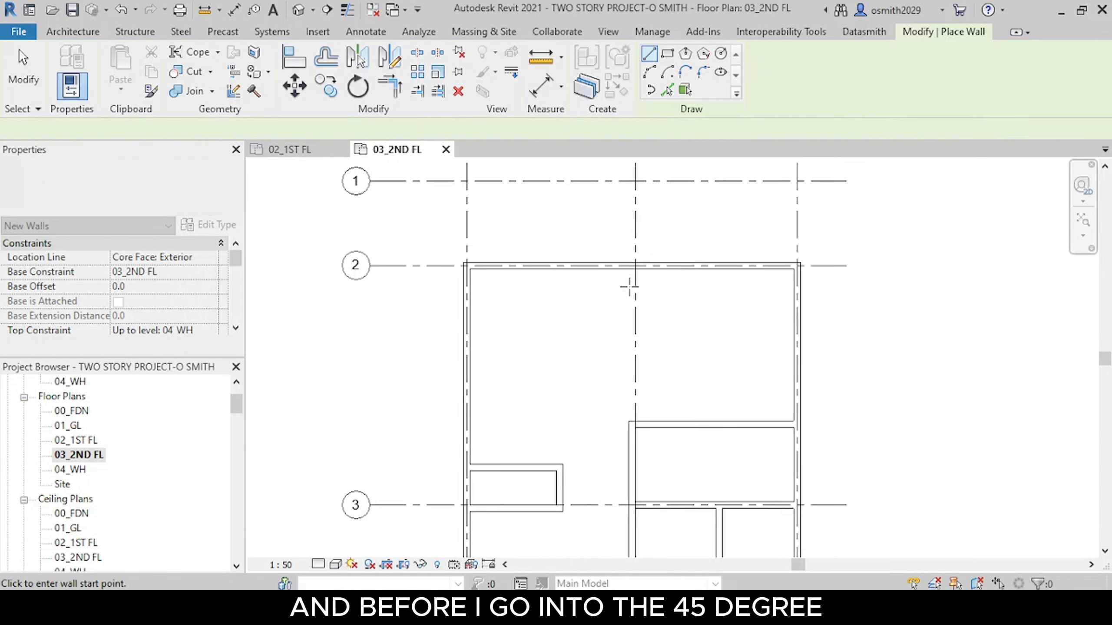
click(612, 270)
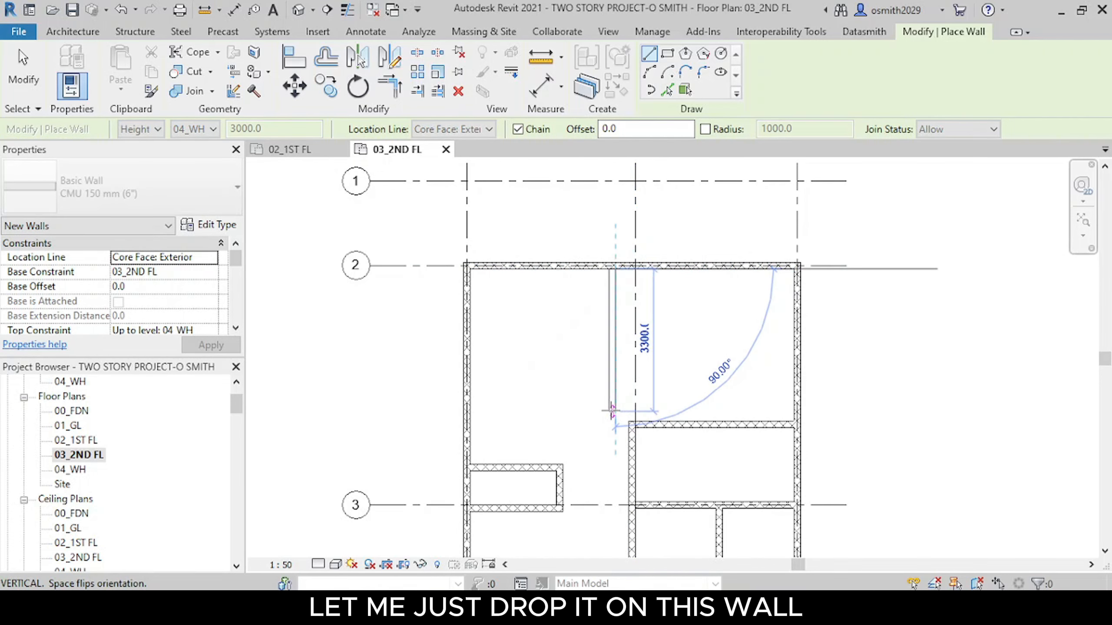
click(612, 410)
scroll(562, 465, up, 1)
key(Escape)
key(Escape)
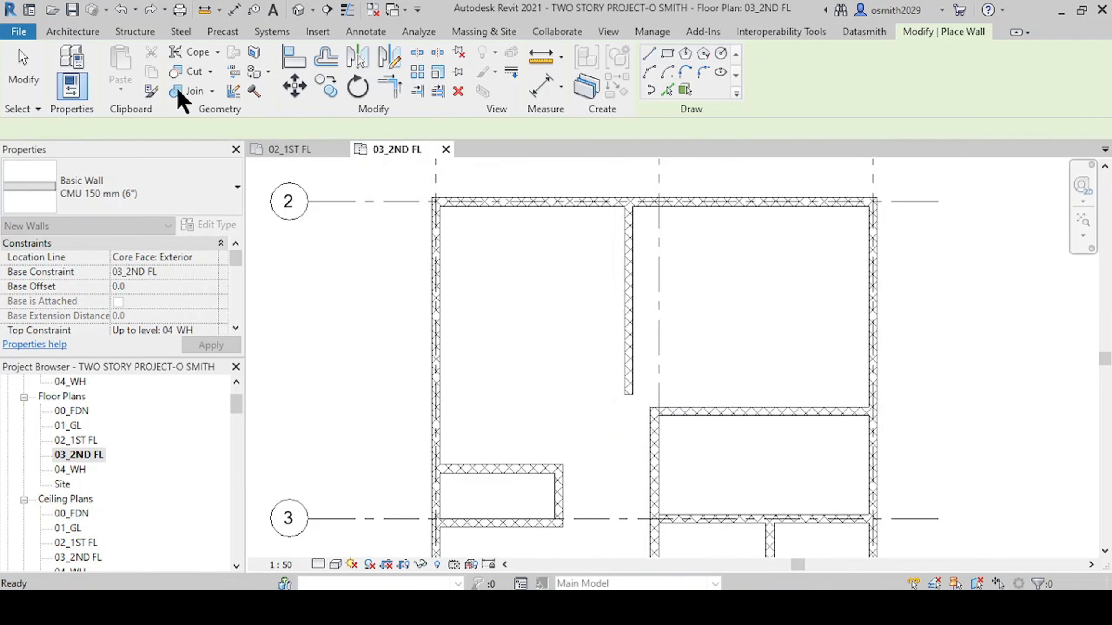
Step: Draw a 45-degree wall about 1732 mm long from the partition's lower end to the closet's upper corner
click(624, 395)
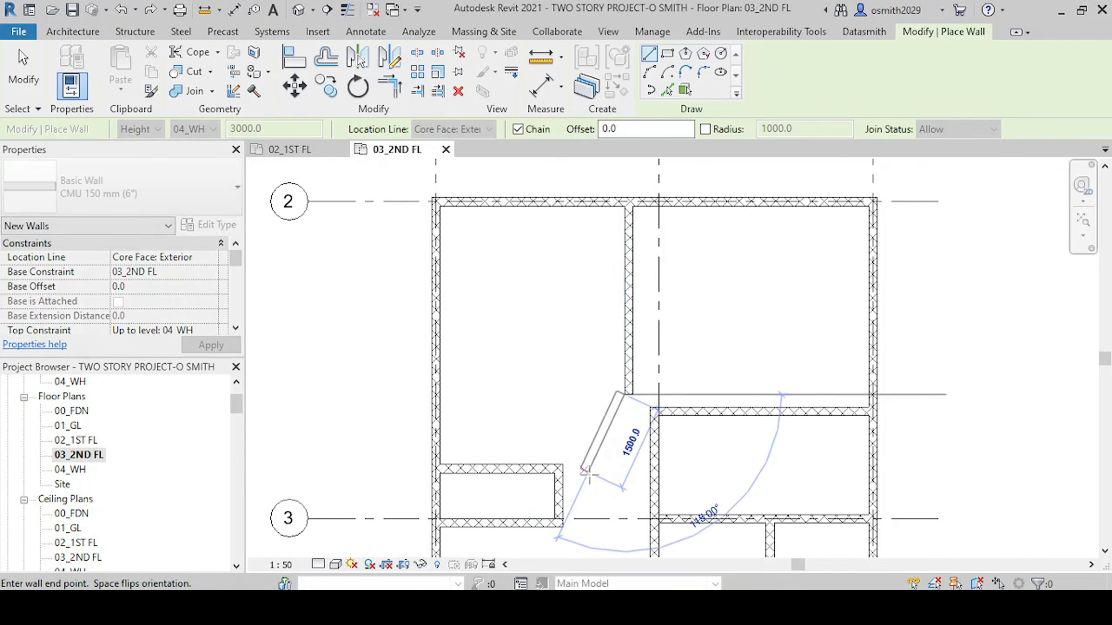
scroll(543, 451, up, 3)
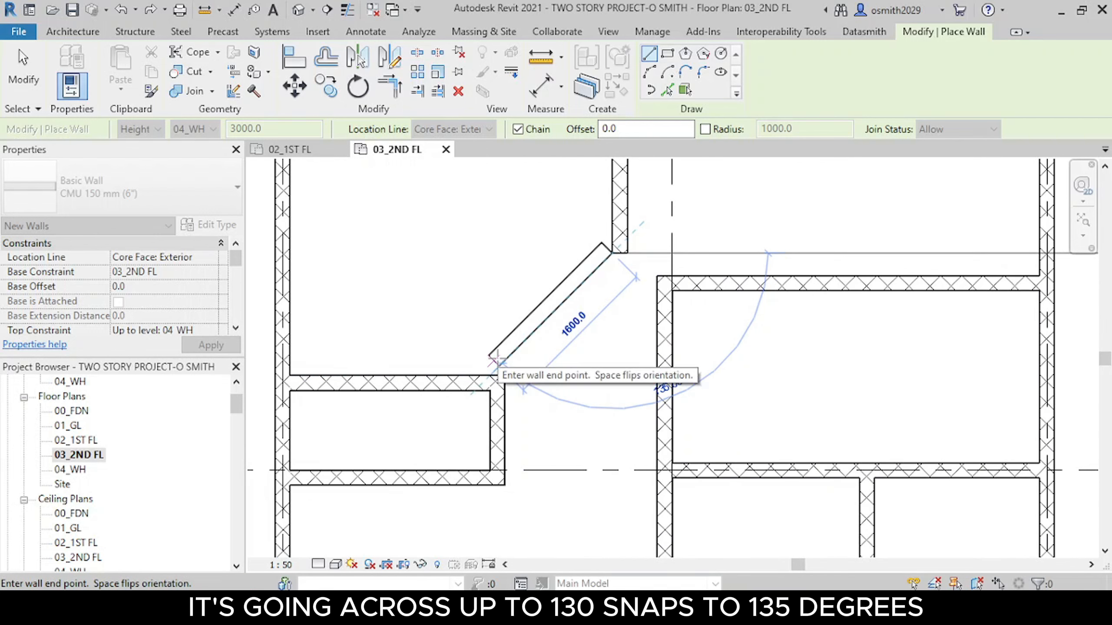
scroll(497, 360, up, 2)
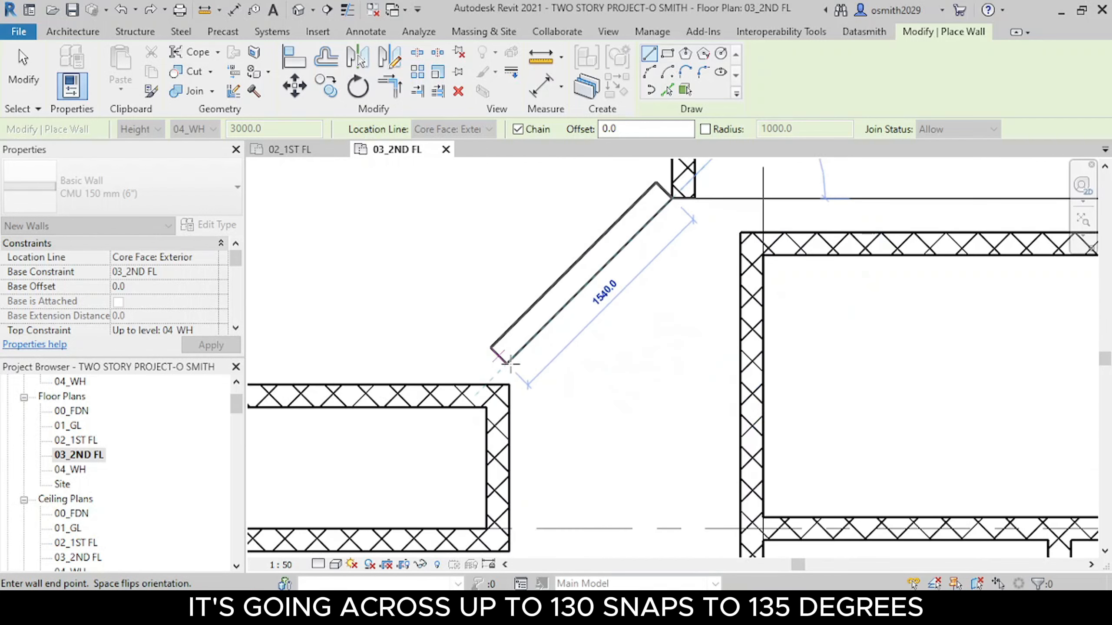
scroll(506, 363, down, 2)
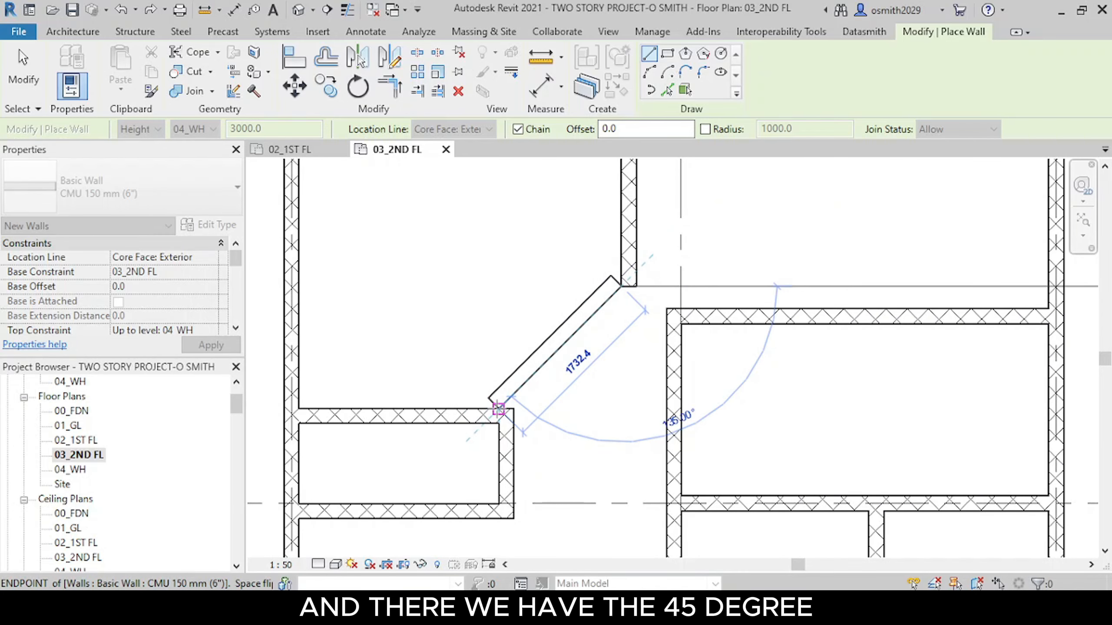
click(499, 409)
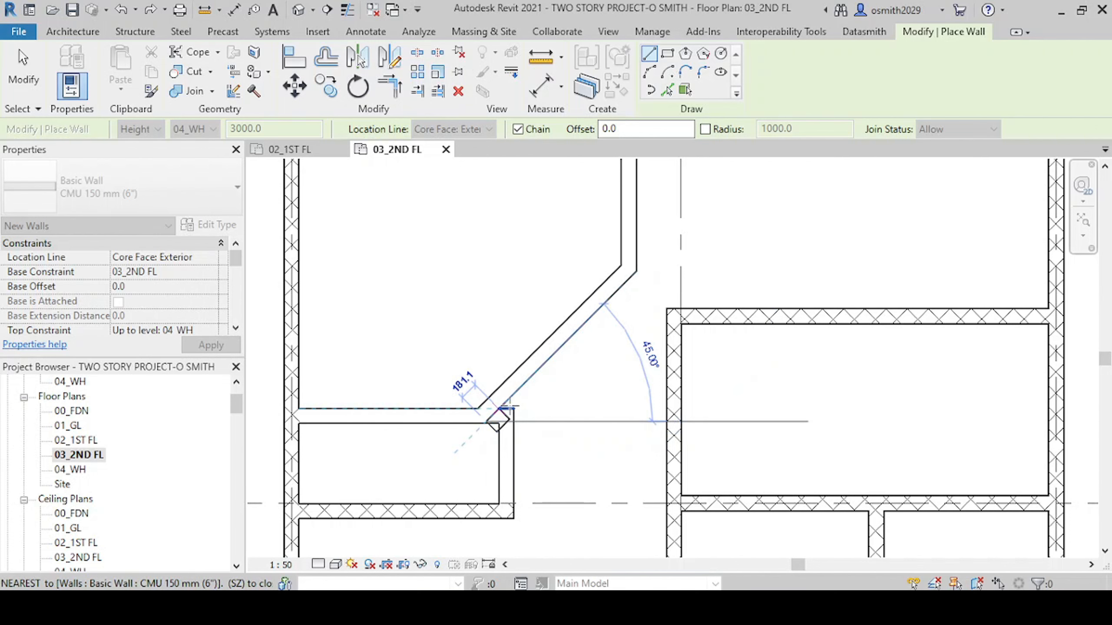
key(Escape)
key(Escape)
Step: Add an aligned dimension string above the grid 2 wall across both bedrooms, including the thicknesses of the partition and the grid C wall
scroll(626, 360, down, 2)
middle_drag(629, 362, 530, 468)
scroll(570, 267, down, 1)
middle_drag(578, 293, 523, 239)
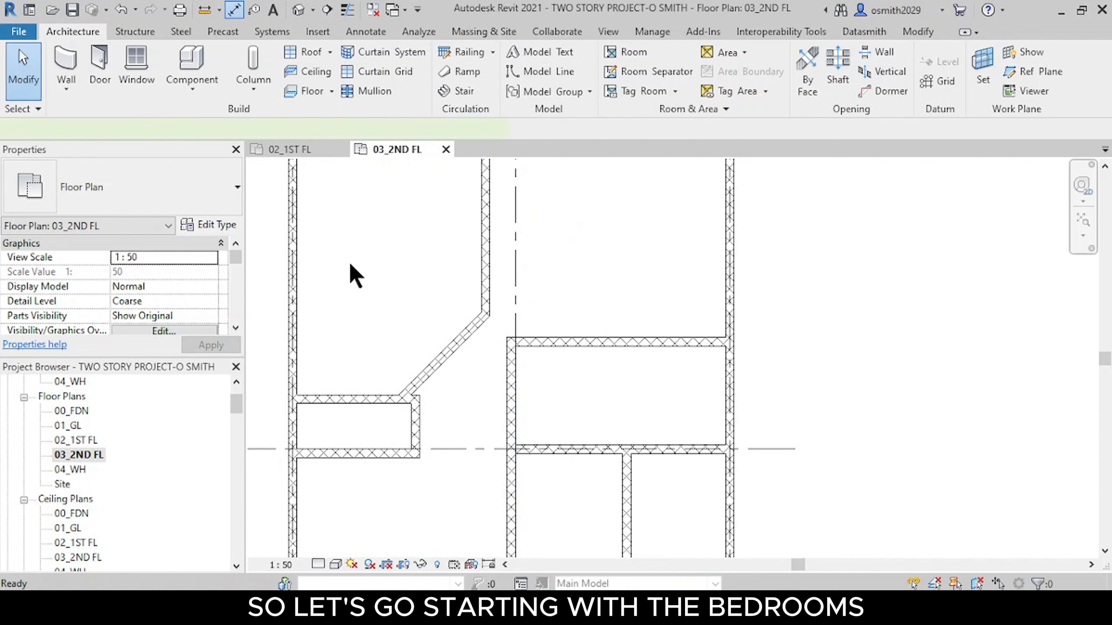
middle_drag(350, 266, 420, 460)
scroll(387, 386, up, 2)
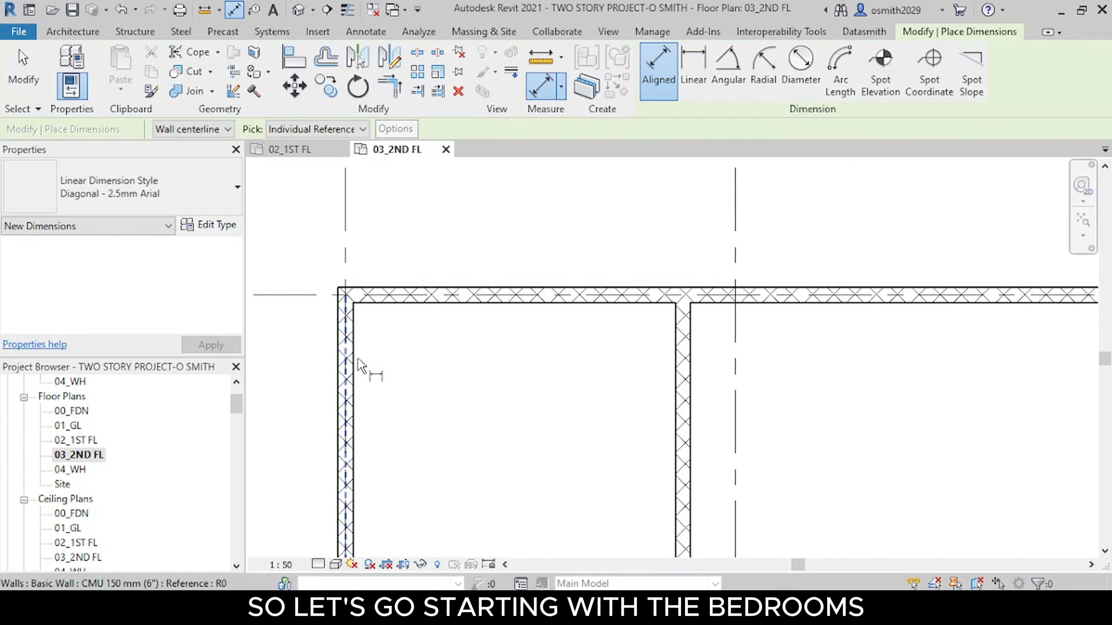
click(359, 366)
click(679, 370)
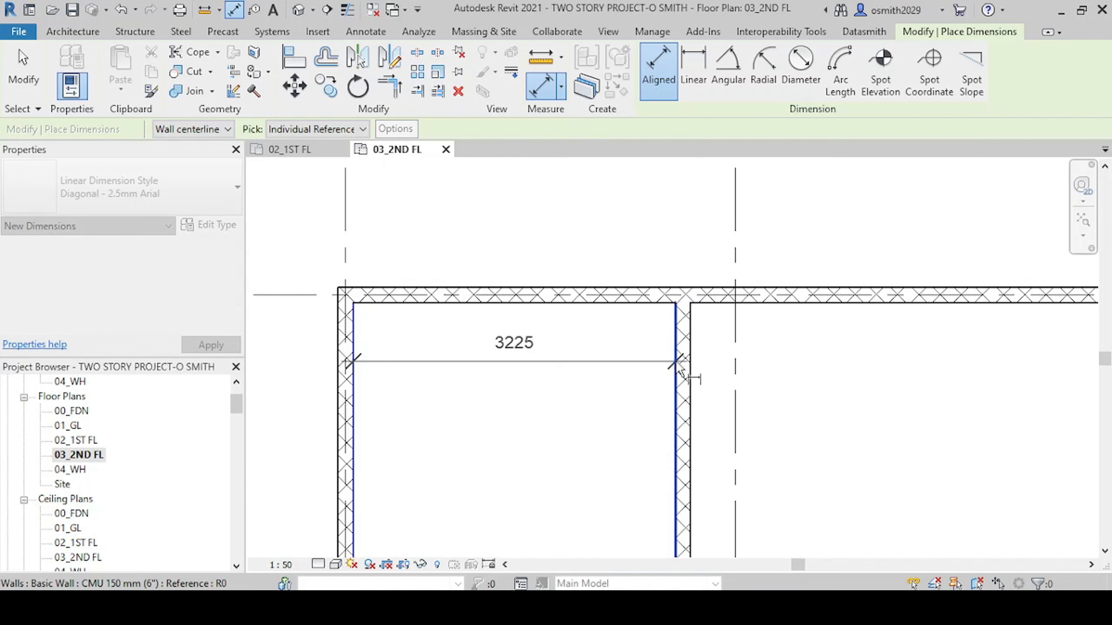
click(690, 370)
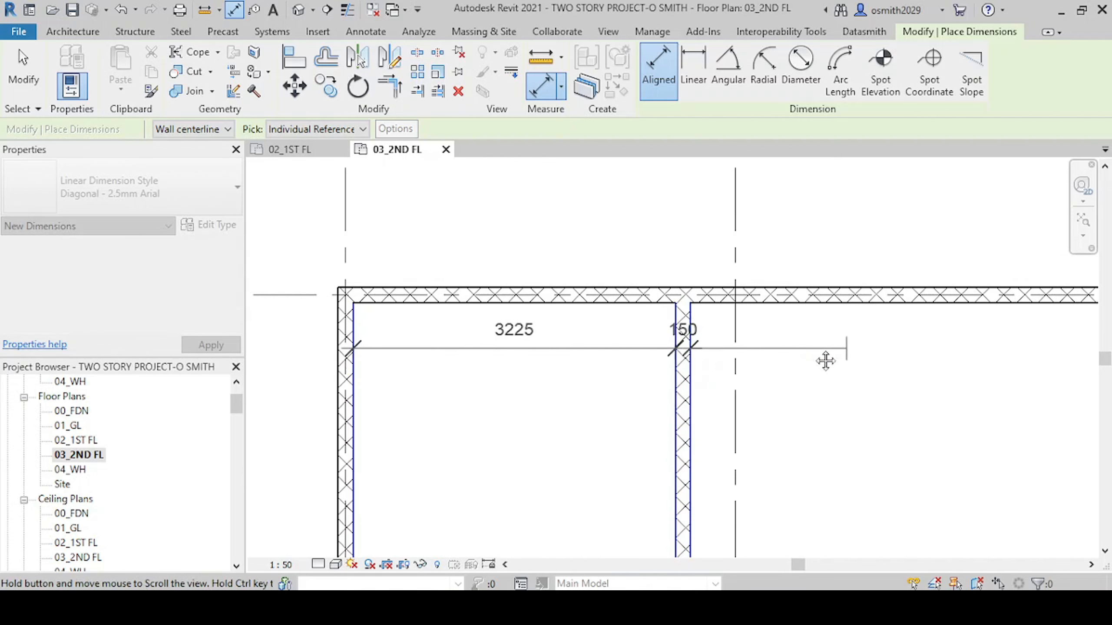
middle_drag(826, 361, 596, 367)
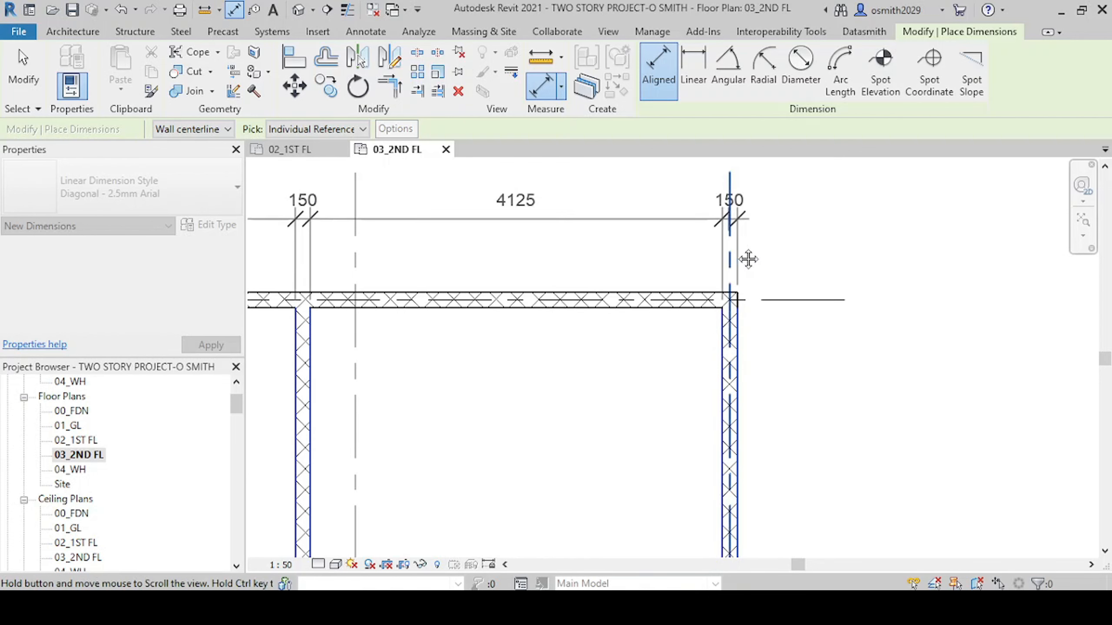
middle_drag(744, 256, 866, 215)
click(910, 300)
scroll(866, 214, down, 2)
key(Escape)
key(Escape)
middle_drag(568, 357, 551, 381)
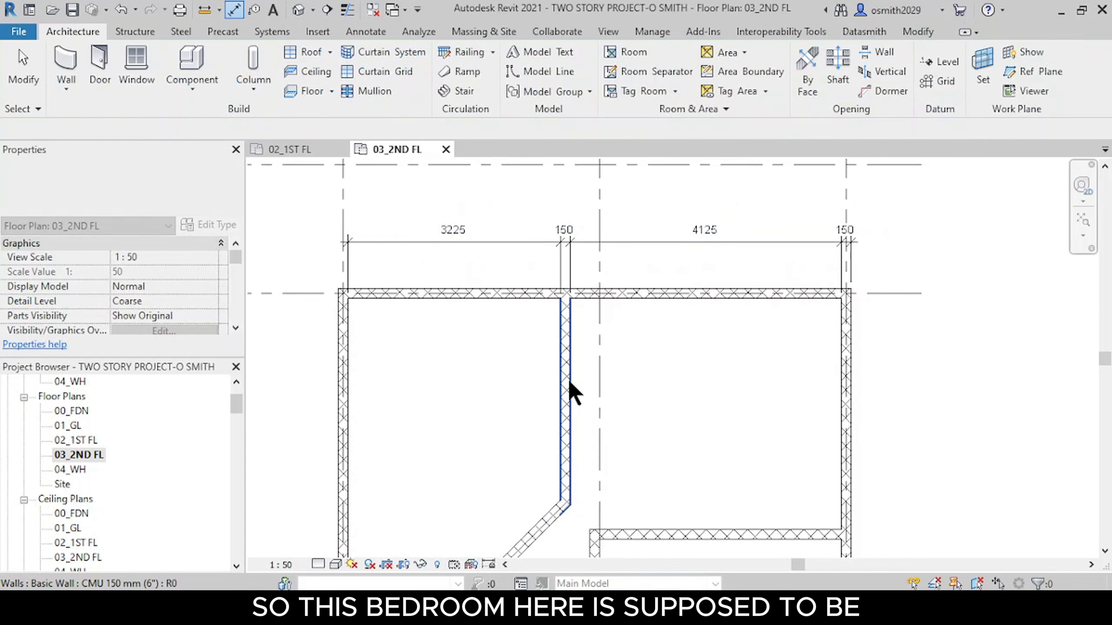
Step: Move the vertical bedroom partition by setting the width of the bedroom beside grid A to 3300 mm
click(569, 382)
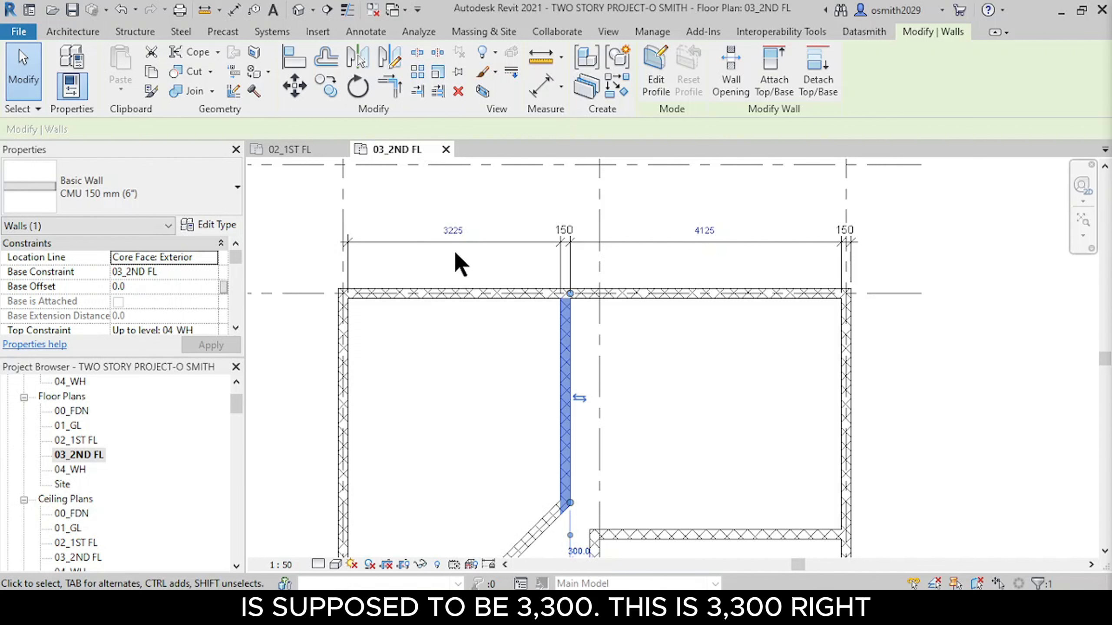
click(455, 229)
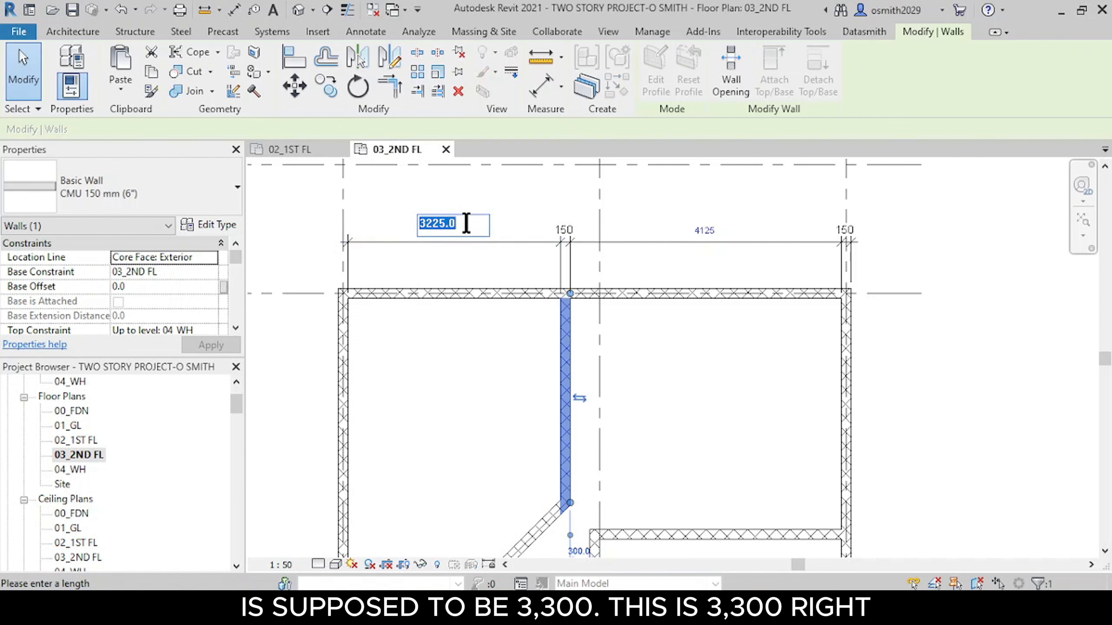
text(3300)
key(Return)
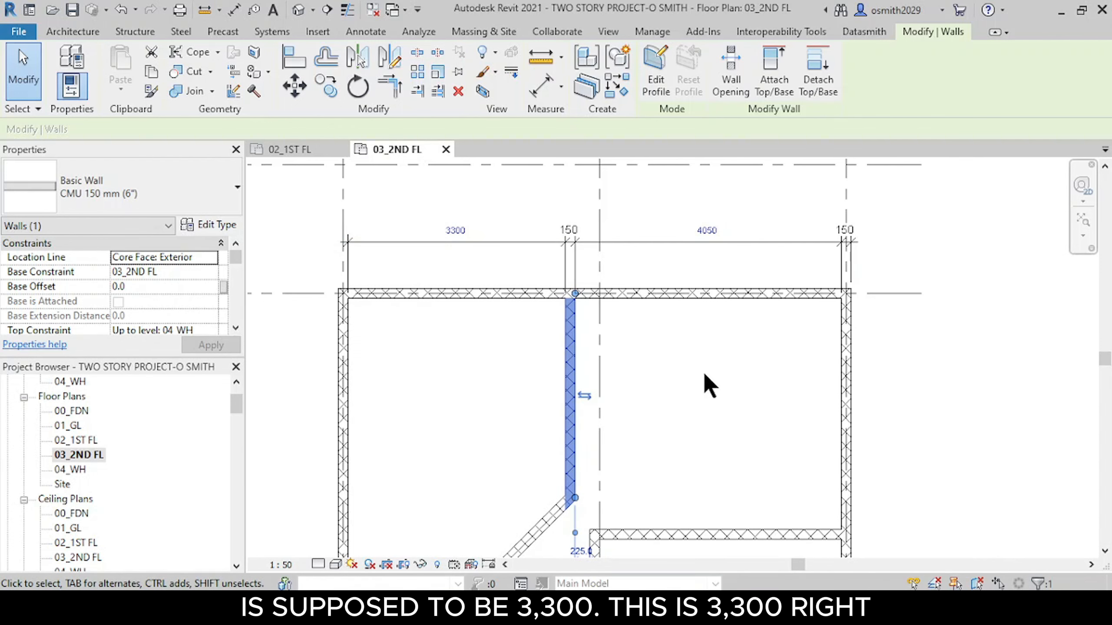
Step: Start an aligned dimension string at the grid 2 wall's inner face and include both faces of the closet walls near grid 3
middle_drag(688, 405, 691, 300)
middle_drag(486, 369, 587, 359)
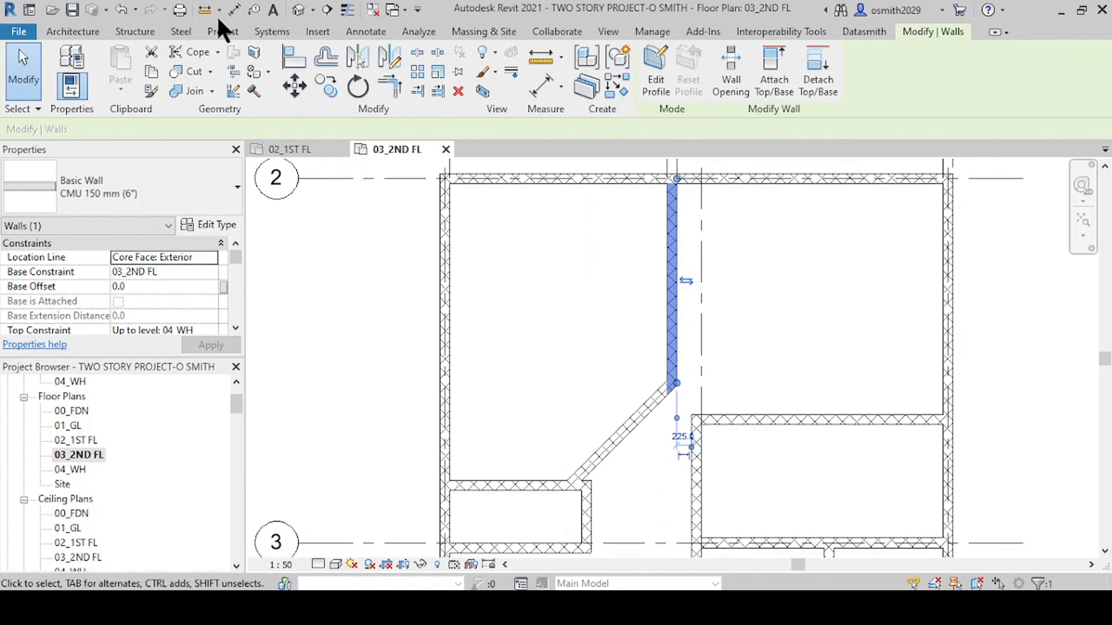
key(d)
key(i)
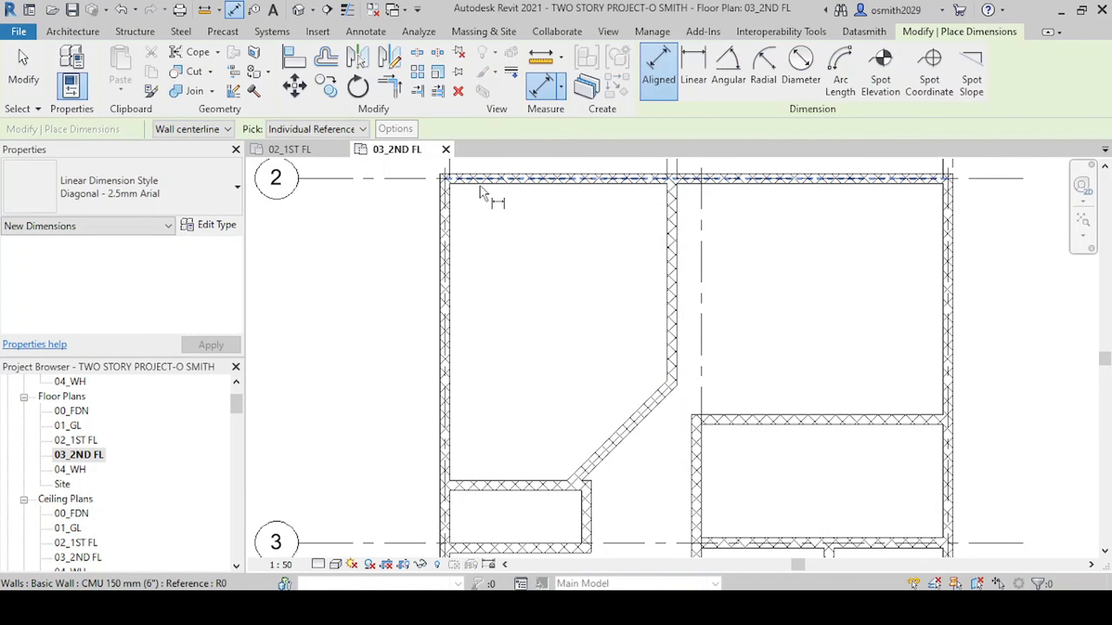
click(481, 188)
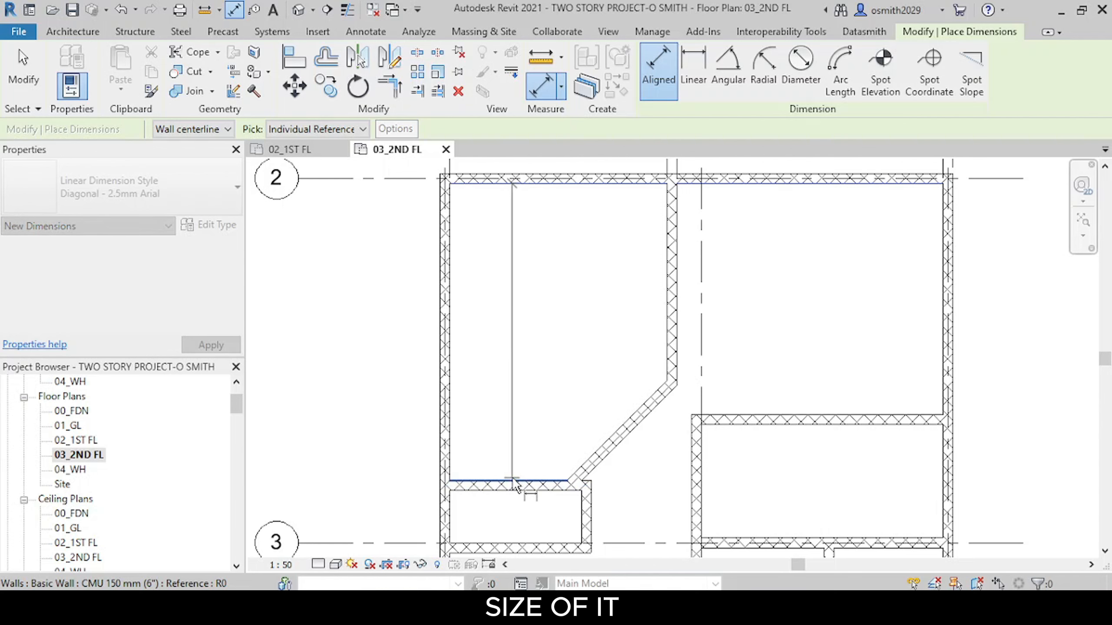
click(515, 494)
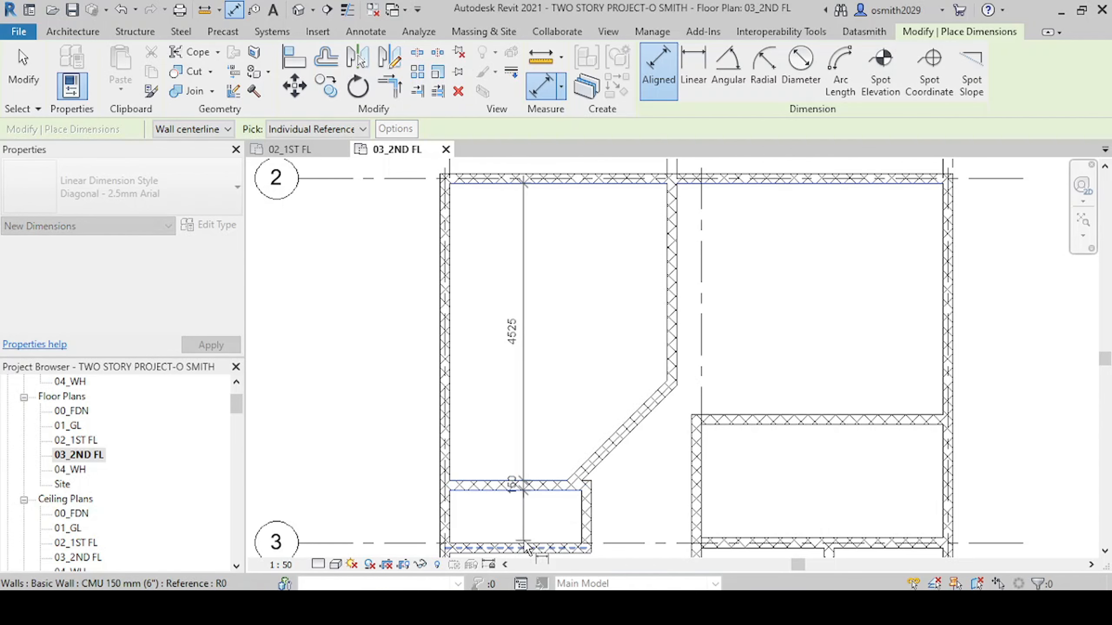
middle_drag(528, 548, 555, 364)
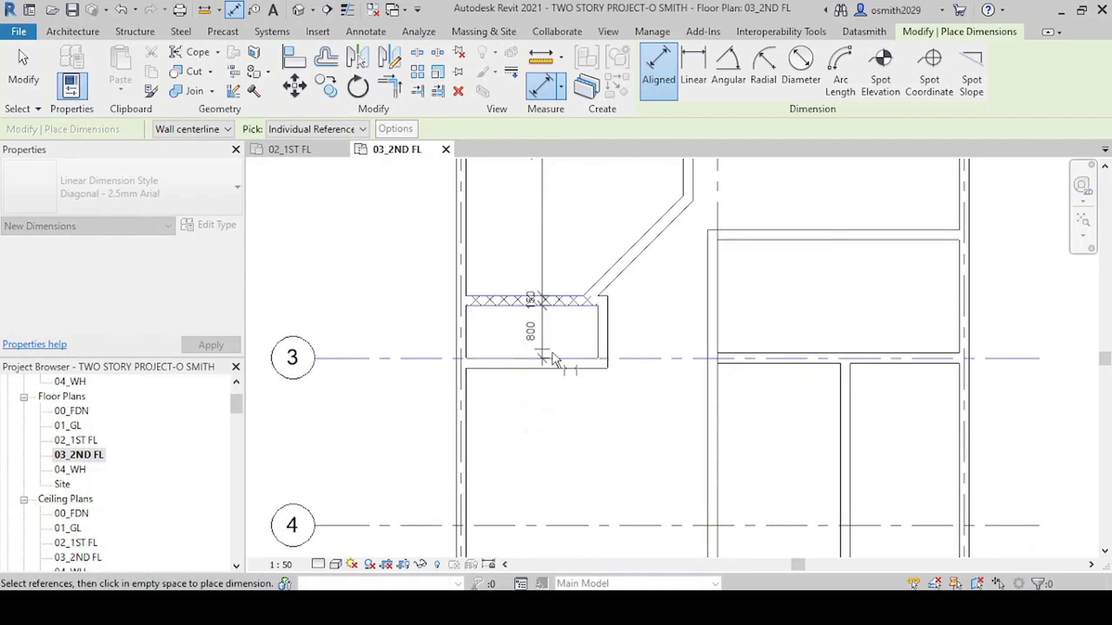
key(Tab)
key(Tab)
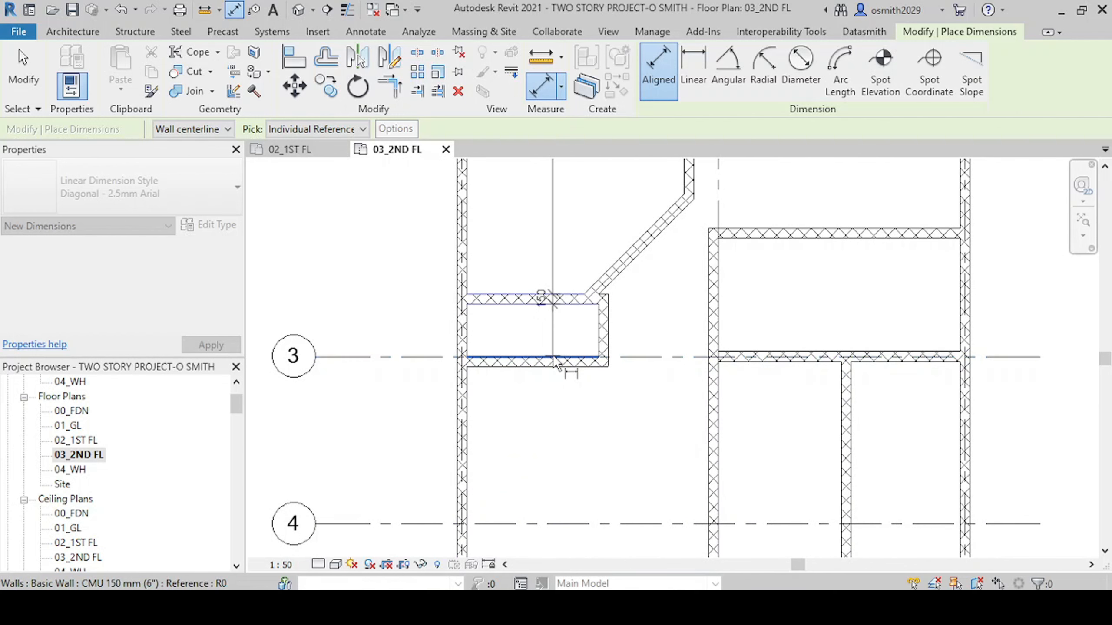
click(553, 368)
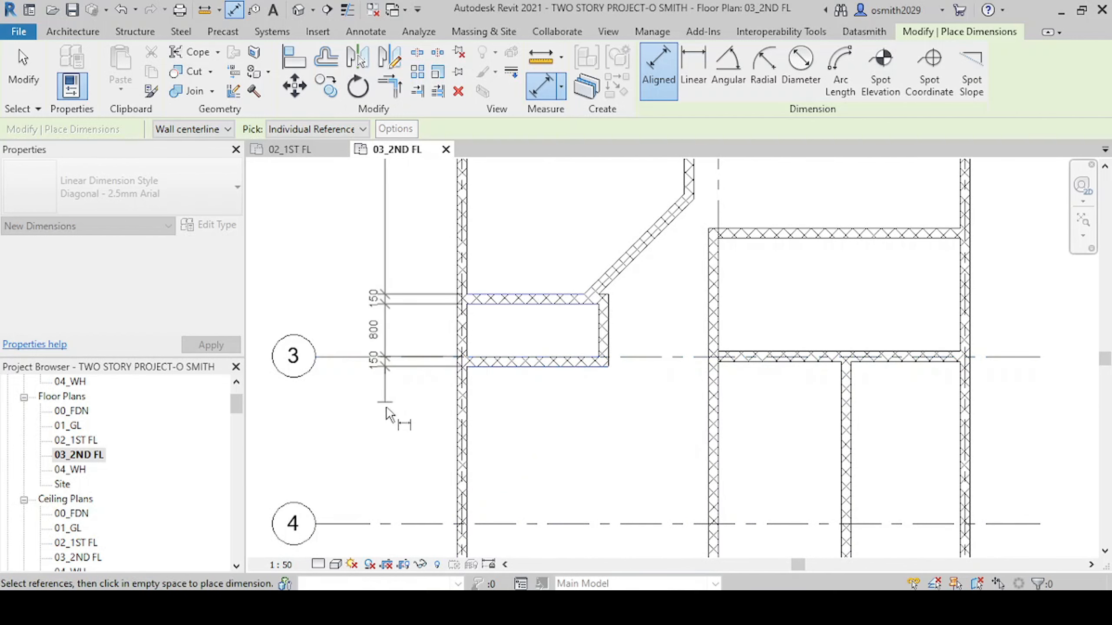
Step: Extend the dimension string through both faces of the grid 5 wall and place it outside the grid A wall
middle_drag(395, 416, 431, 152)
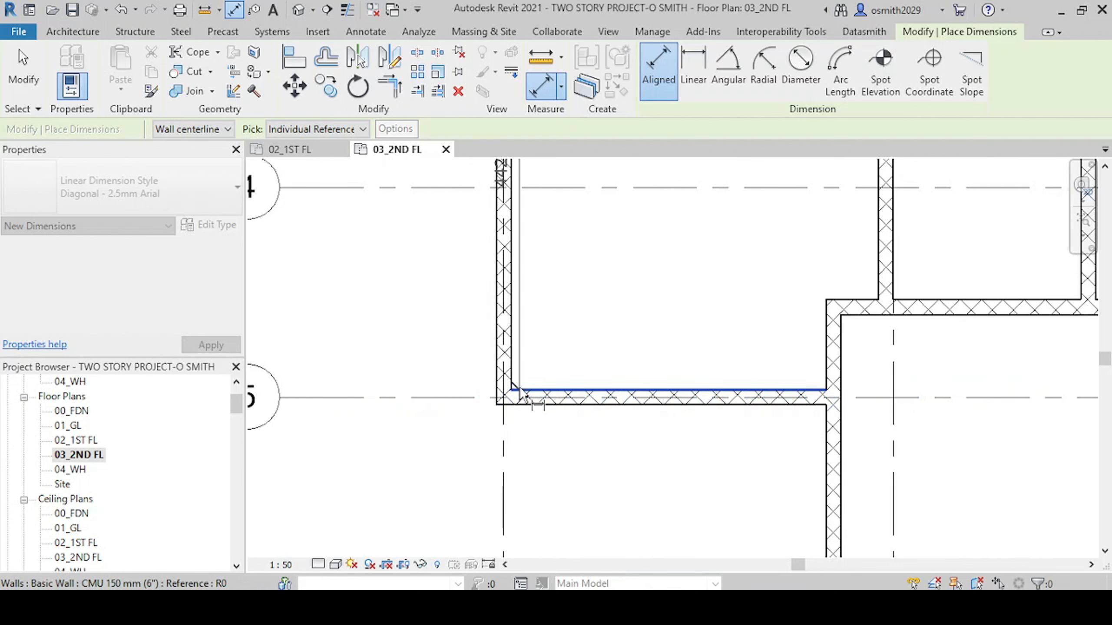
click(509, 405)
click(426, 334)
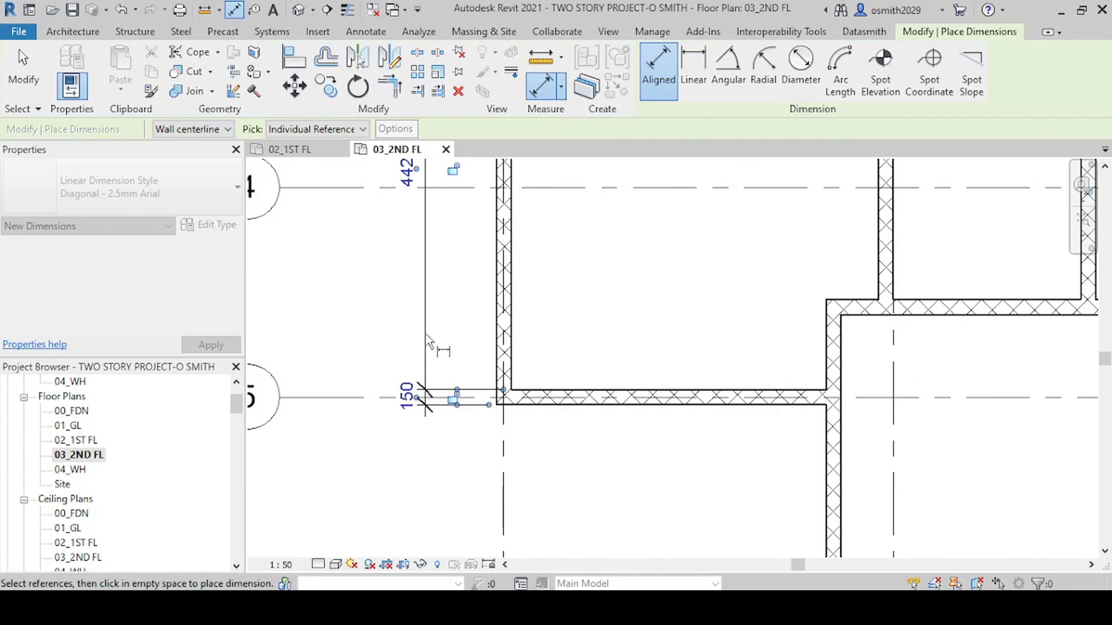
scroll(410, 311, down, 2)
middle_drag(408, 322, 411, 521)
middle_drag(413, 379, 419, 509)
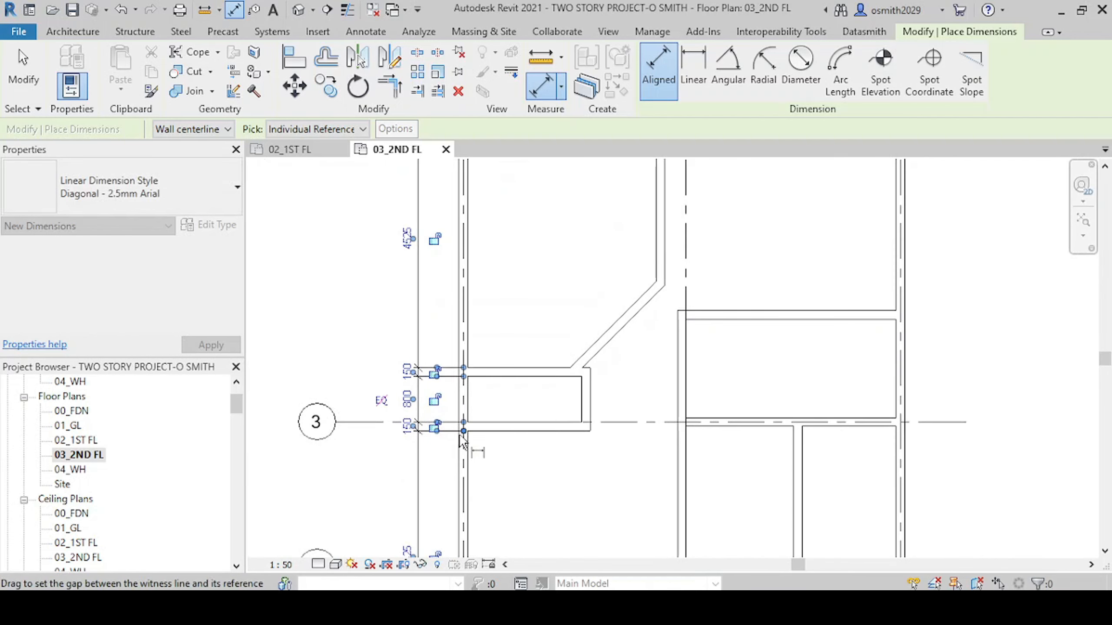
key(Escape)
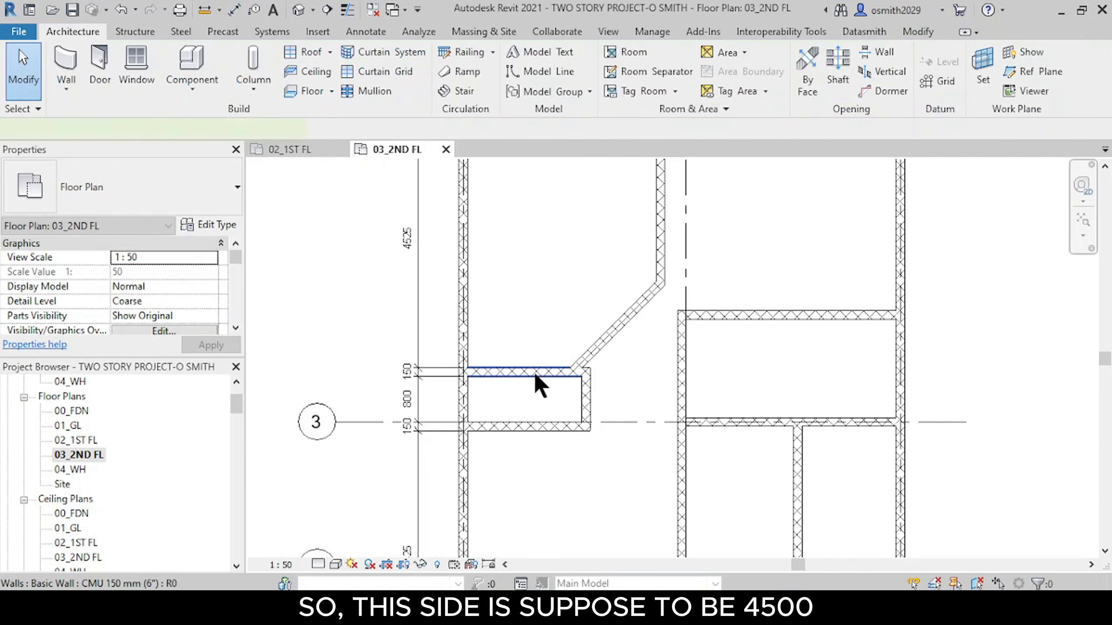
Step: Move the closet's upper wall by setting the length of the bedroom beside grid A to 4500 mm
click(535, 373)
middle_drag(535, 373, 503, 464)
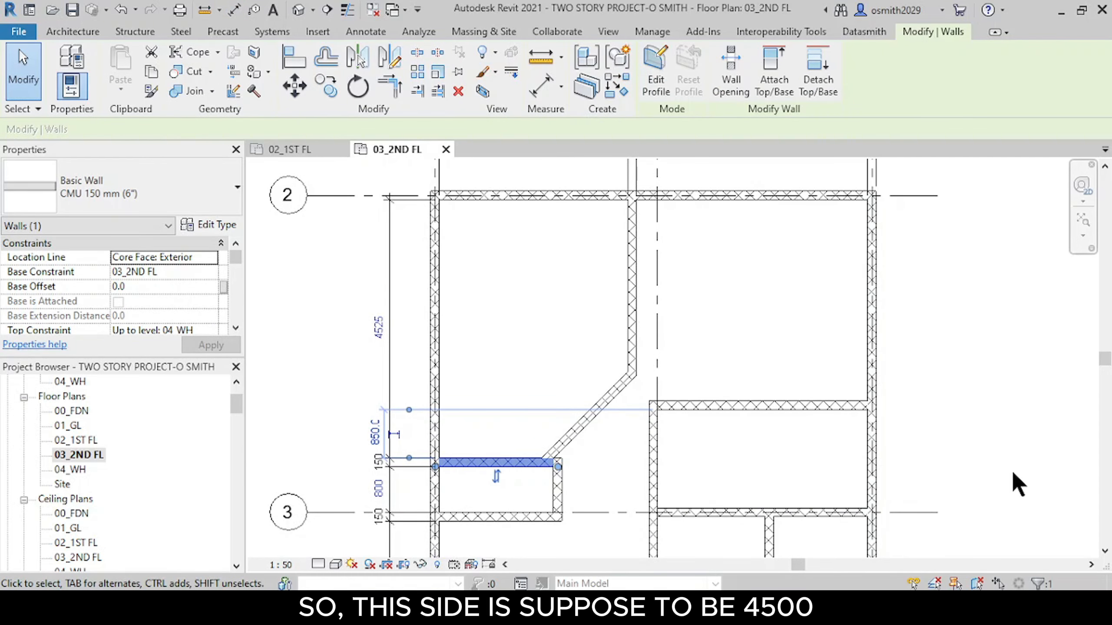
click(384, 331)
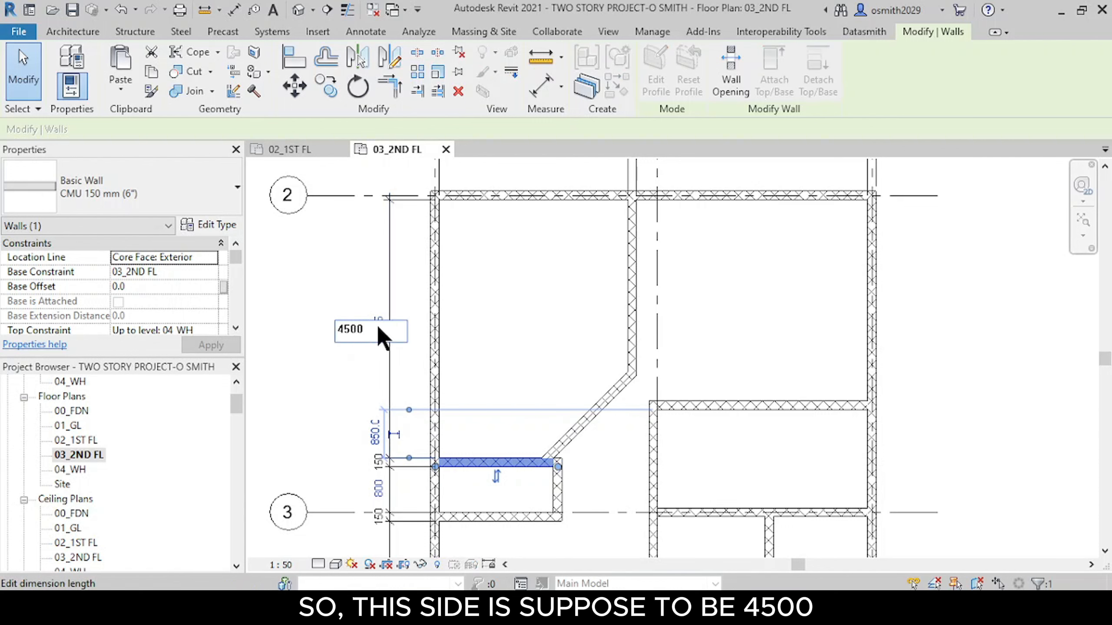
text(4500)
key(Return)
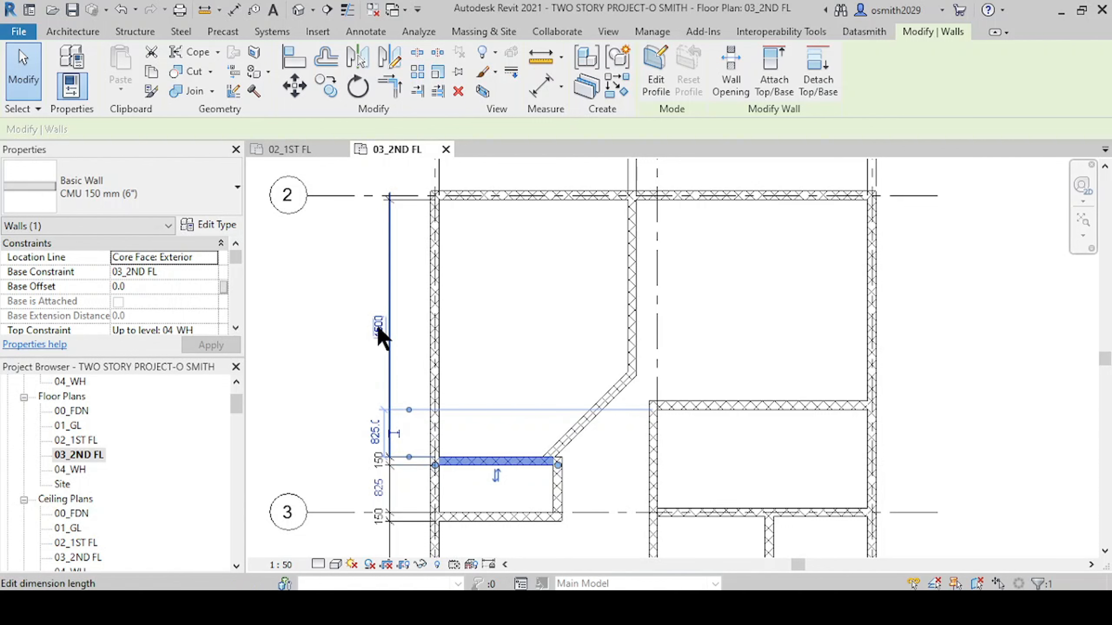
Step: Move the closet's lower wall at grid 3 by setting the closet's inside depth to 700 mm
click(471, 515)
click(377, 487)
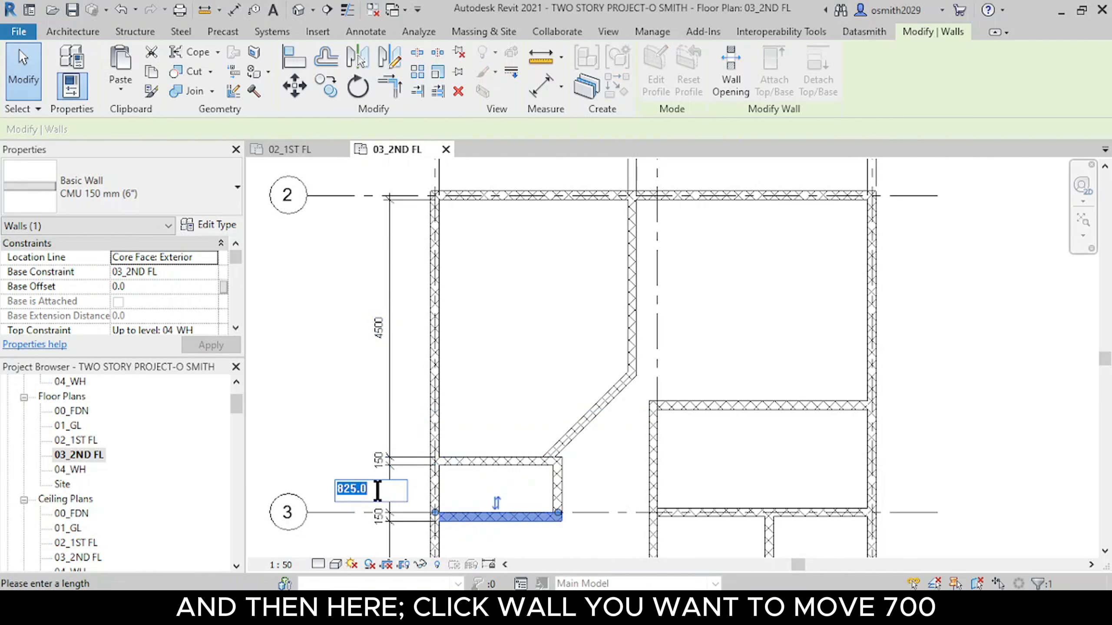
key(Return)
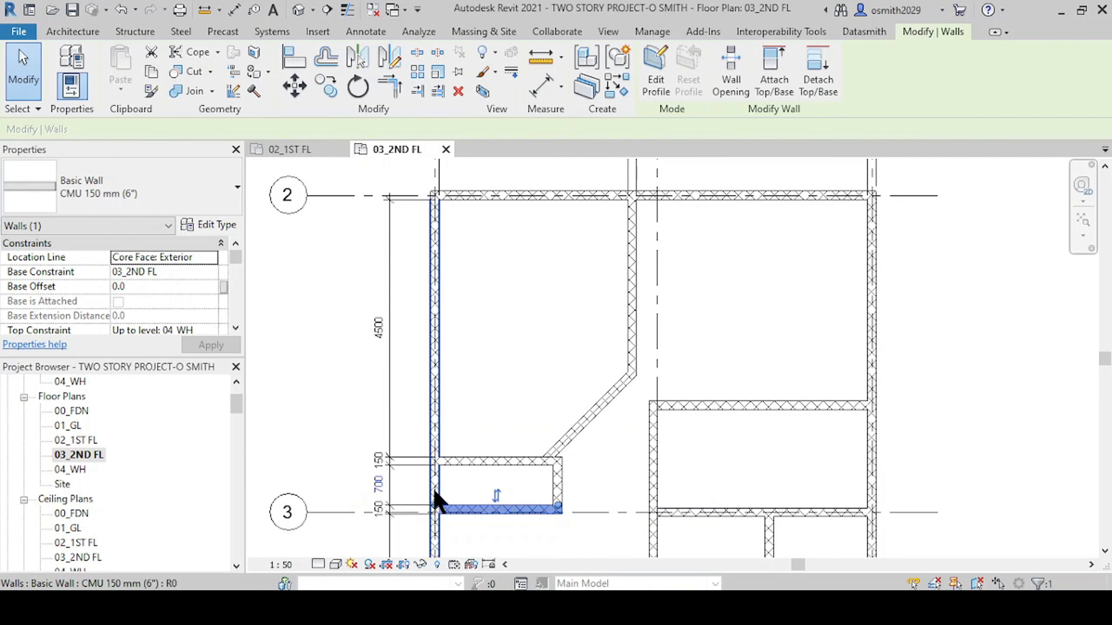
Step: Set the closet's inside depth to 750 mm by moving its lower wall at grid 3
middle_drag(433, 487, 482, 401)
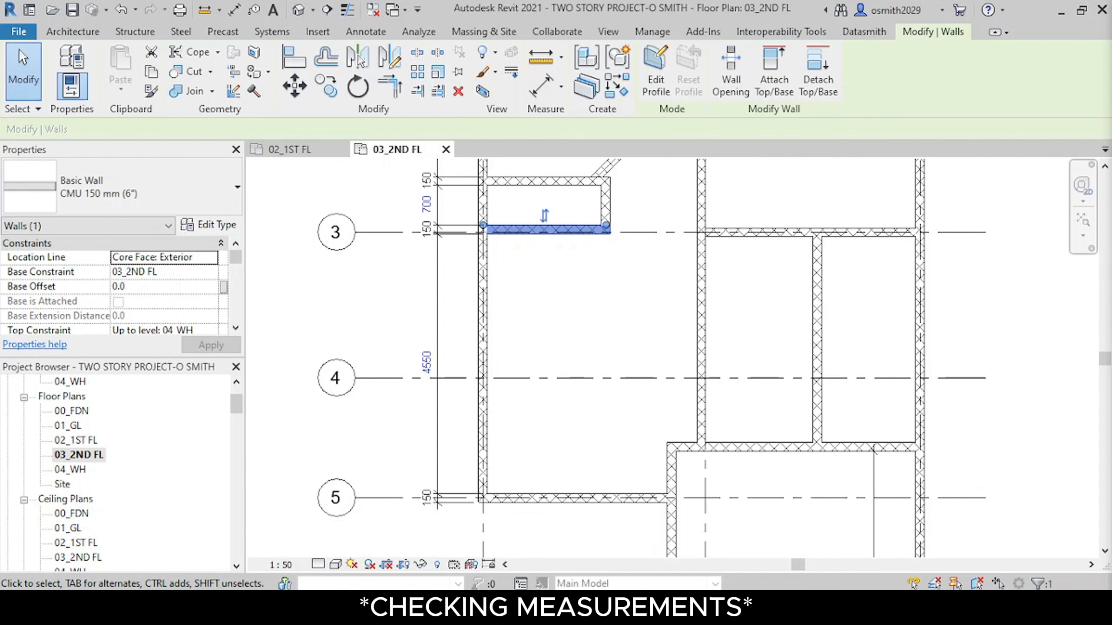
click(426, 204)
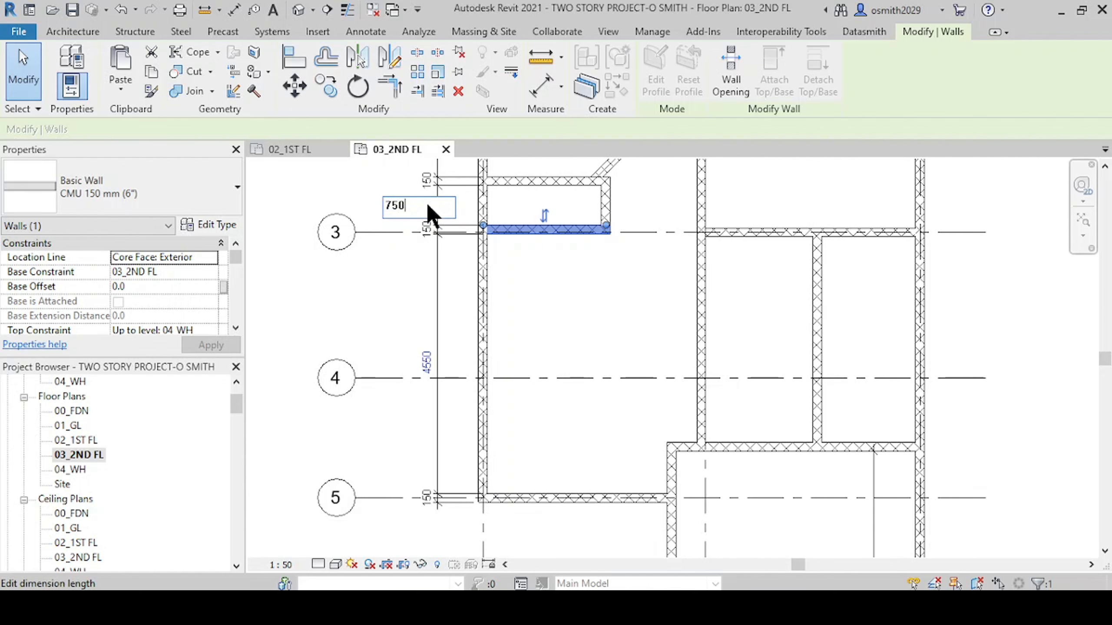
key(Return)
click(620, 308)
scroll(620, 307, down, 1)
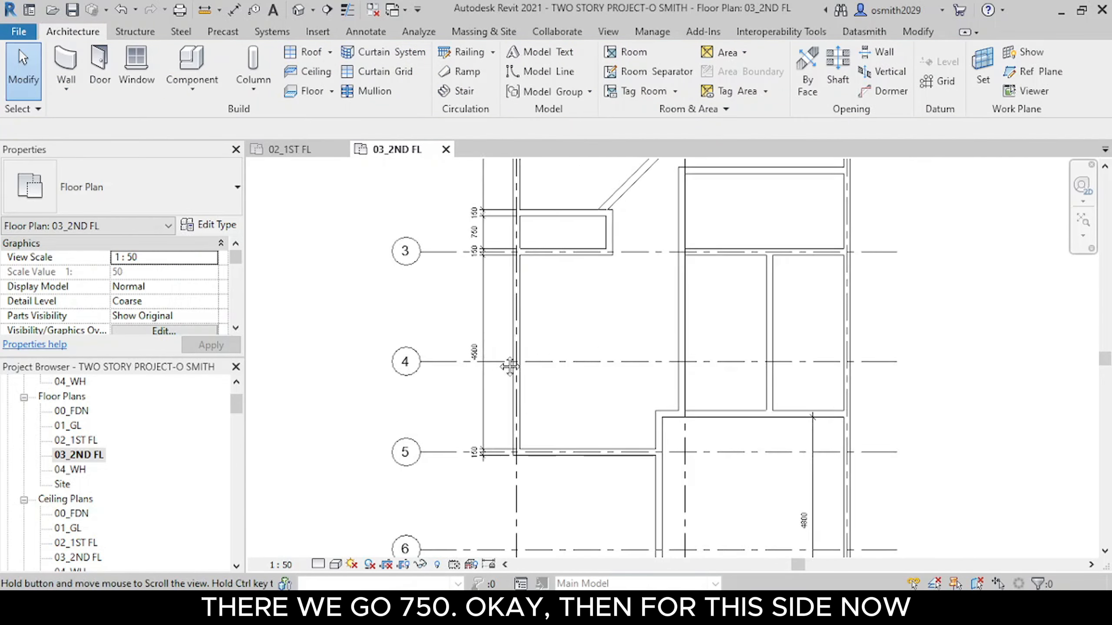
middle_drag(510, 367, 462, 443)
scroll(536, 412, down, 1)
middle_drag(535, 423, 486, 347)
middle_drag(576, 310, 423, 326)
middle_drag(386, 432, 384, 367)
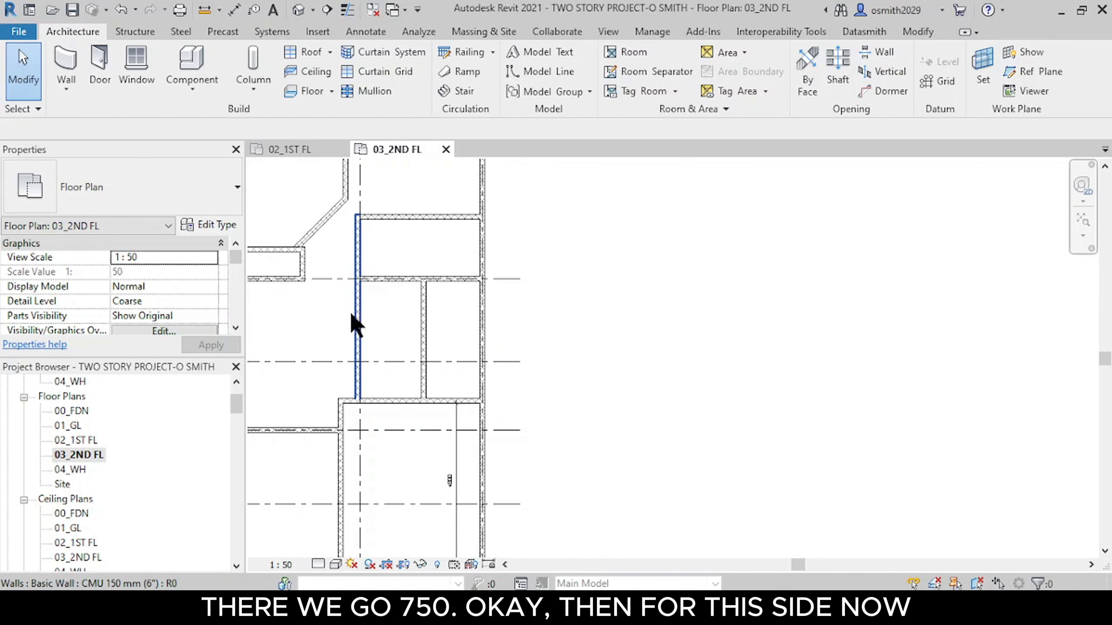
click(234, 9)
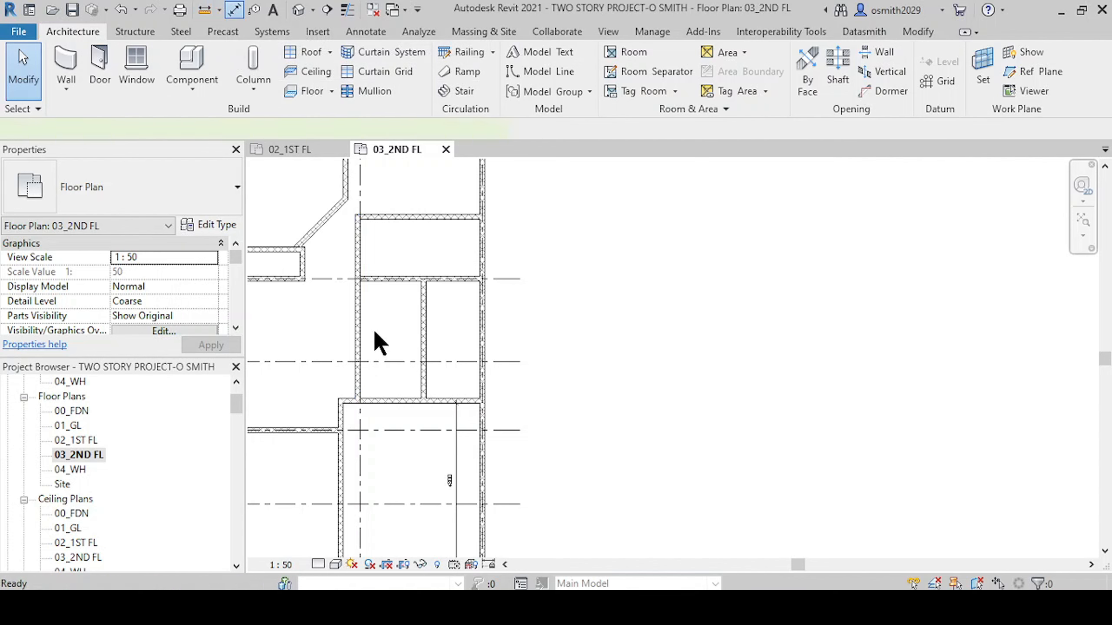
scroll(373, 328, up, 2)
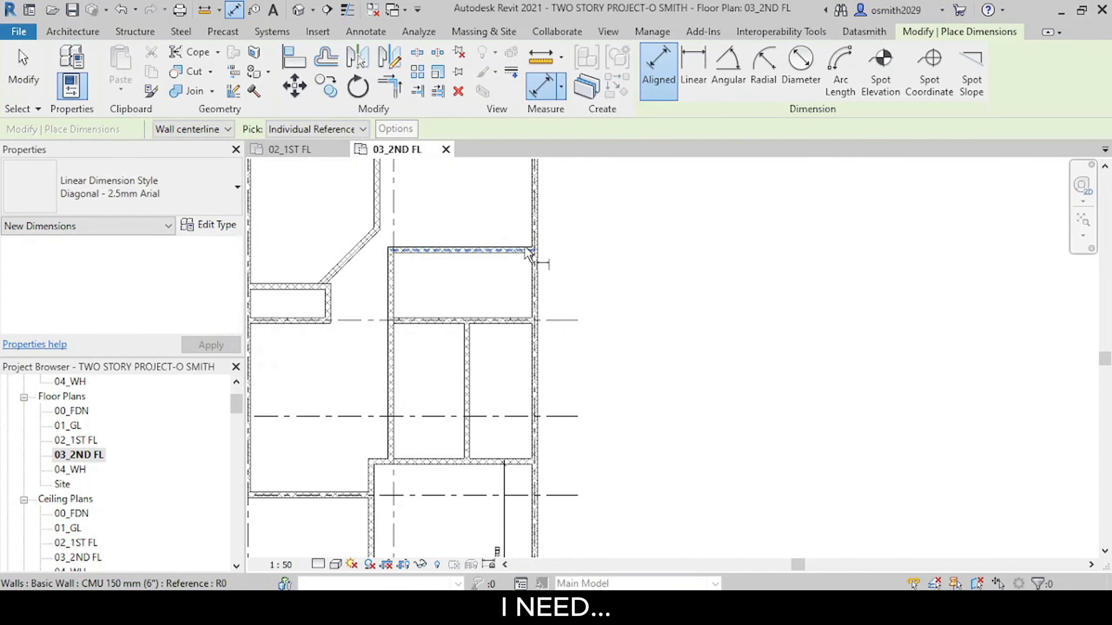
click(525, 251)
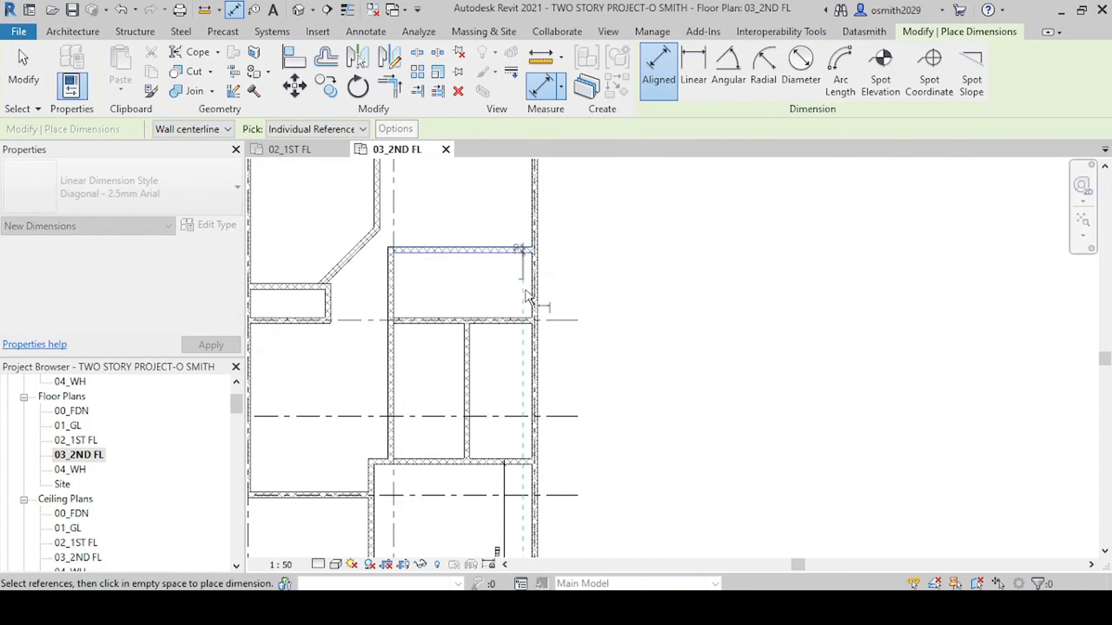
key(Tab)
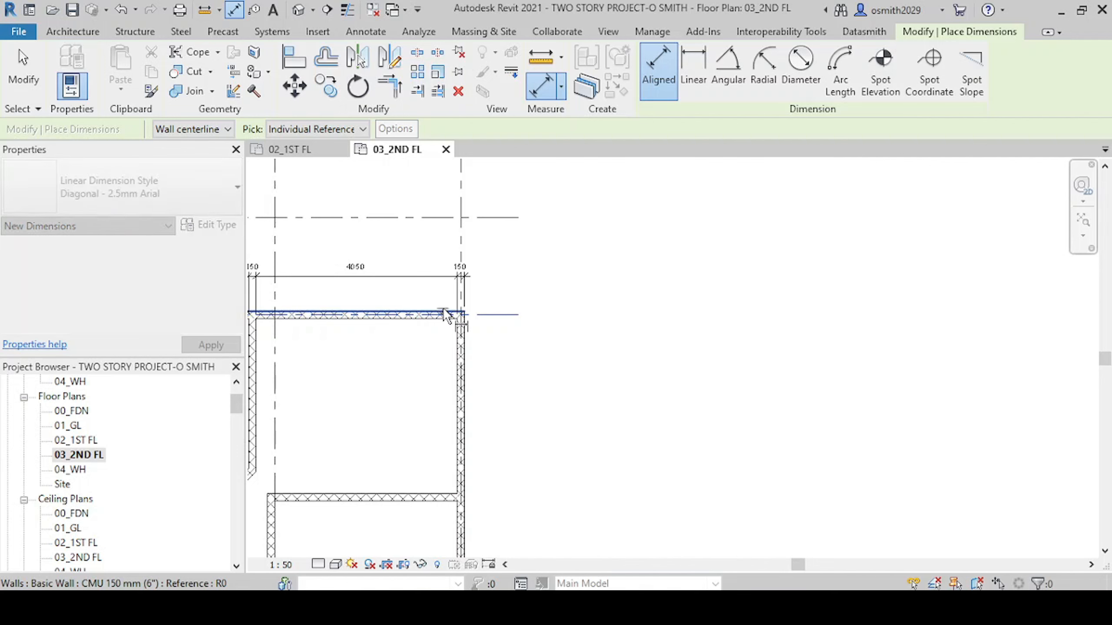
key(Escape)
Step: Start an aligned dimension string near grid C from the grid 2 wall through both faces of the horizontal partition above grid 3
key(d)
key(i)
scroll(442, 305, up, 3)
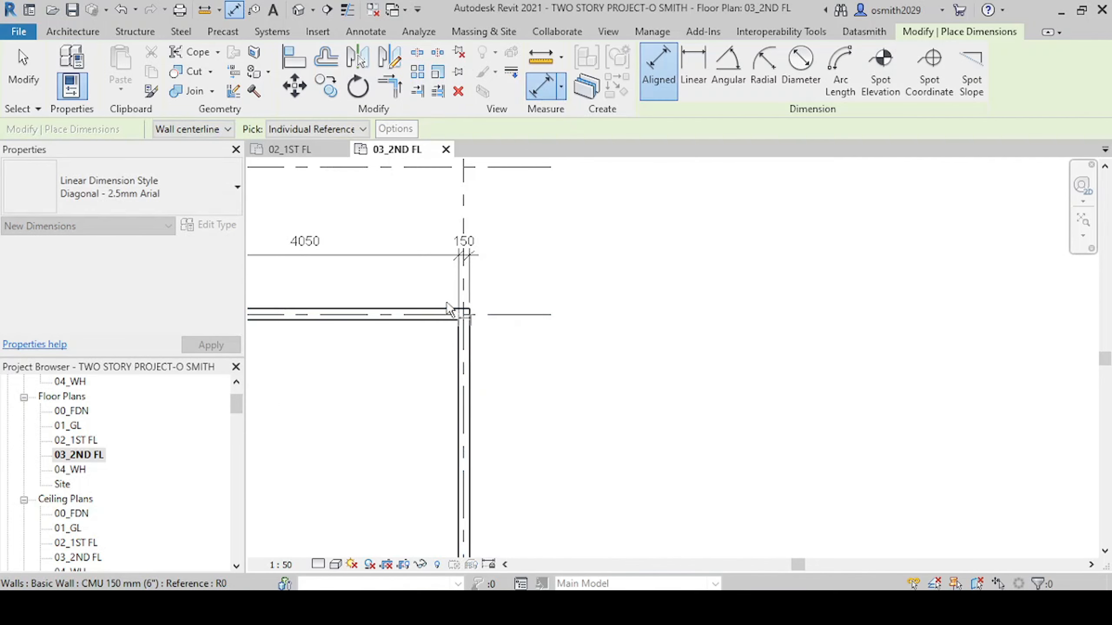
key(Tab)
key(Tab)
key(Tab)
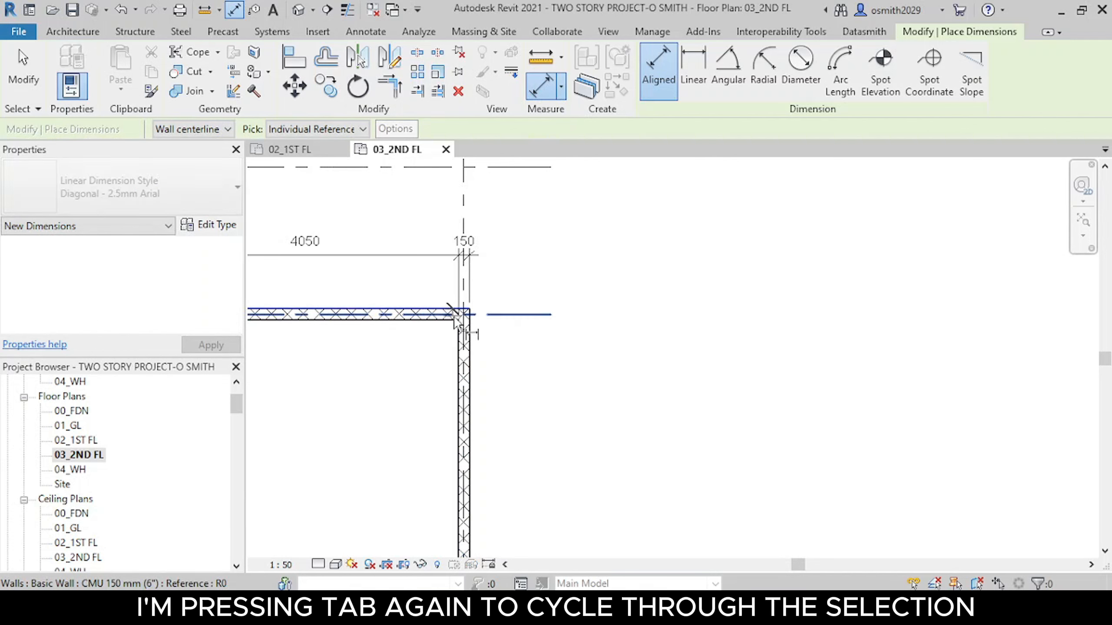
scroll(606, 372, down, 1)
middle_drag(602, 395, 655, 219)
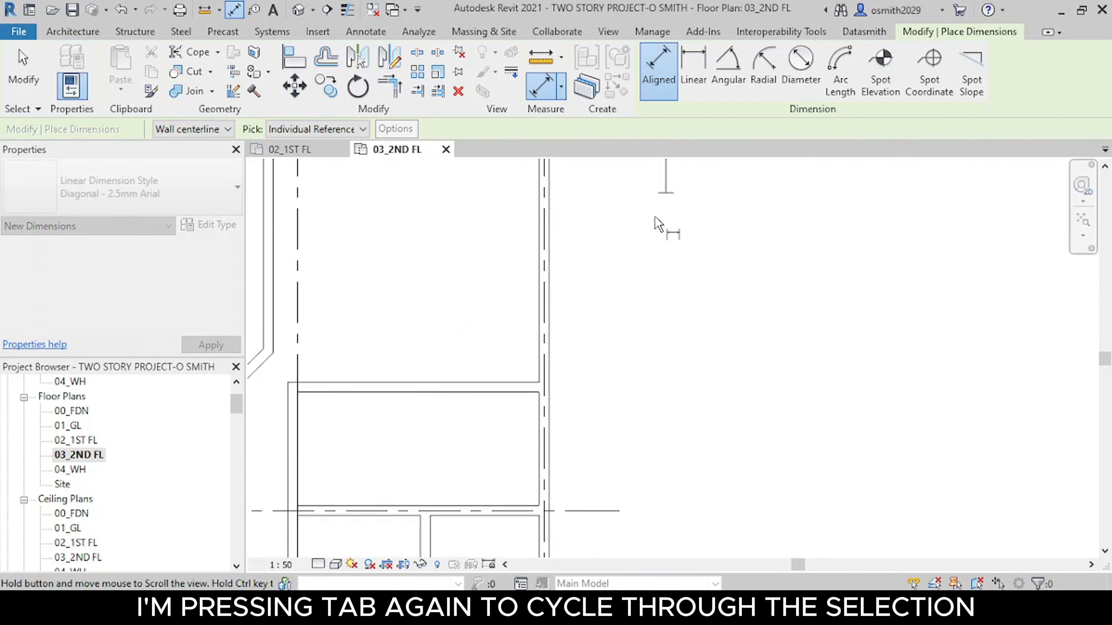
scroll(529, 387, up, 2)
key(Tab)
click(527, 387)
key(Tab)
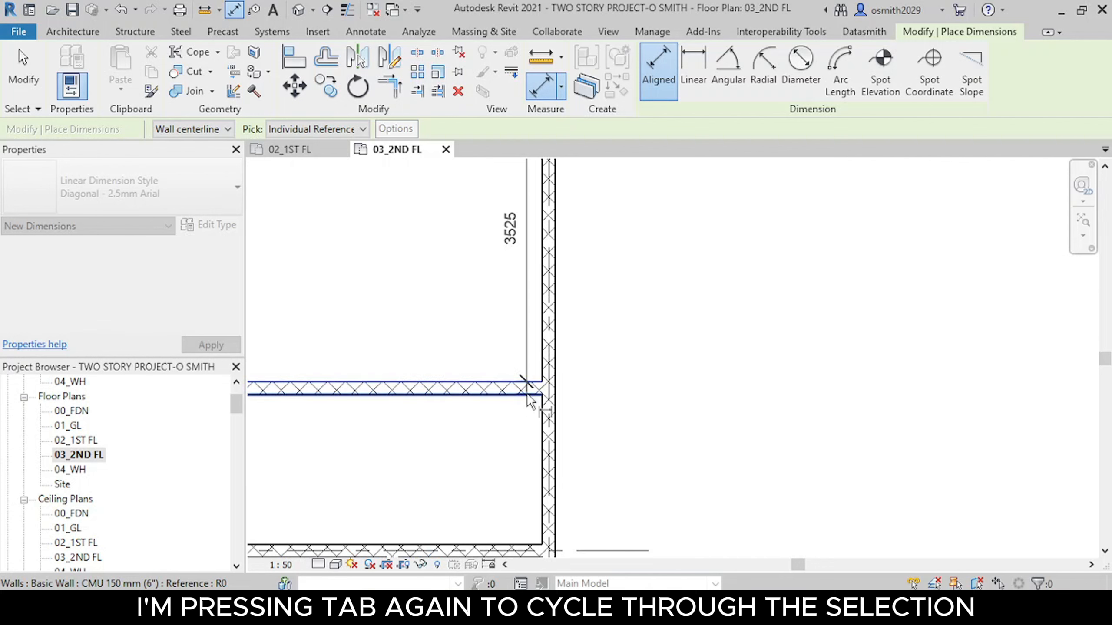
click(529, 398)
Step: Continue the dimension string through both faces of the grid 3 wall and of the horizontal wall between grids 4 and 5
scroll(630, 411, down, 1)
middle_drag(660, 403, 700, 245)
scroll(583, 361, up, 1)
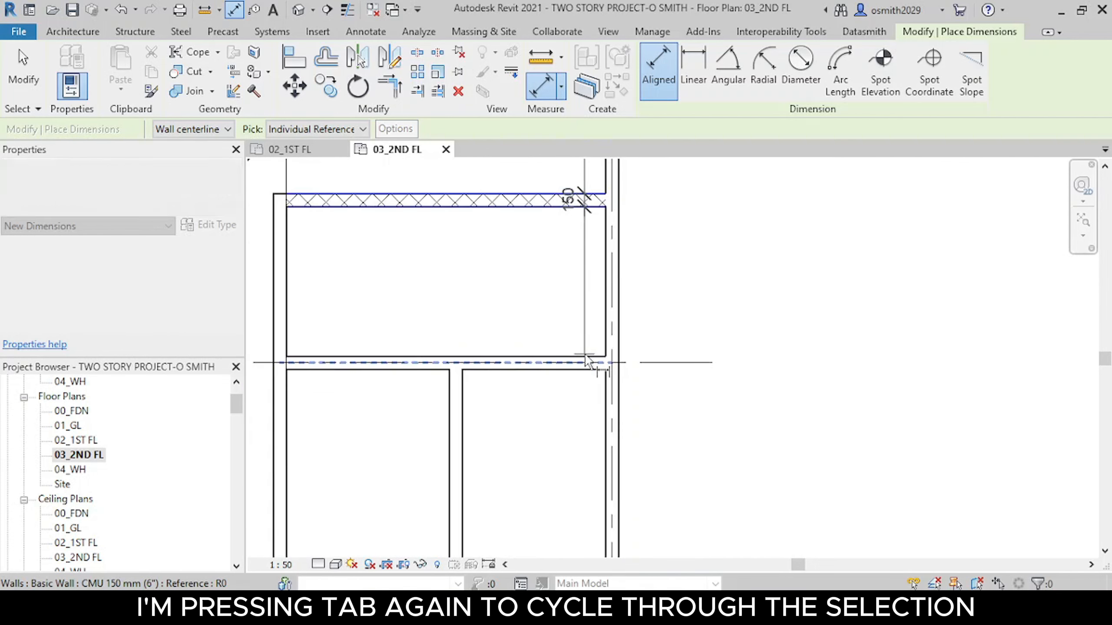
click(596, 376)
middle_drag(596, 375, 625, 153)
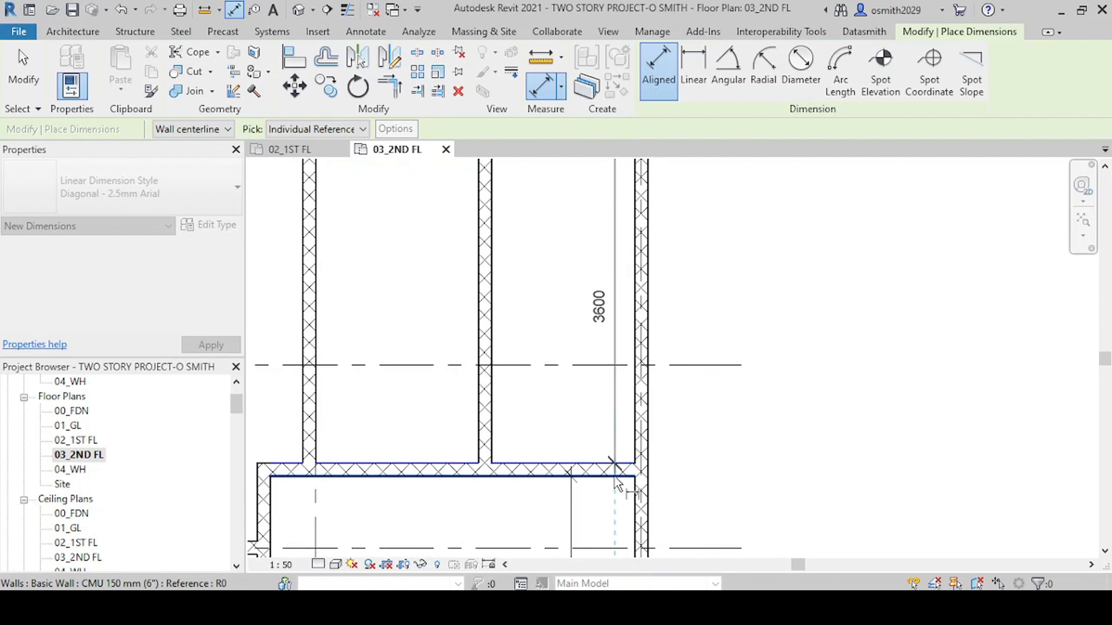
click(617, 468)
Step: Finish the dimension string with both faces of the grid 7 wall and place it outside the grid C wall
scroll(694, 472, down, 1)
middle_drag(694, 472, 689, 193)
middle_drag(689, 379, 628, 476)
scroll(605, 485, up, 3)
mouse_move(573, 504)
middle_down()
mouse_move(584, 395)
mouse_move(564, 436)
middle_up()
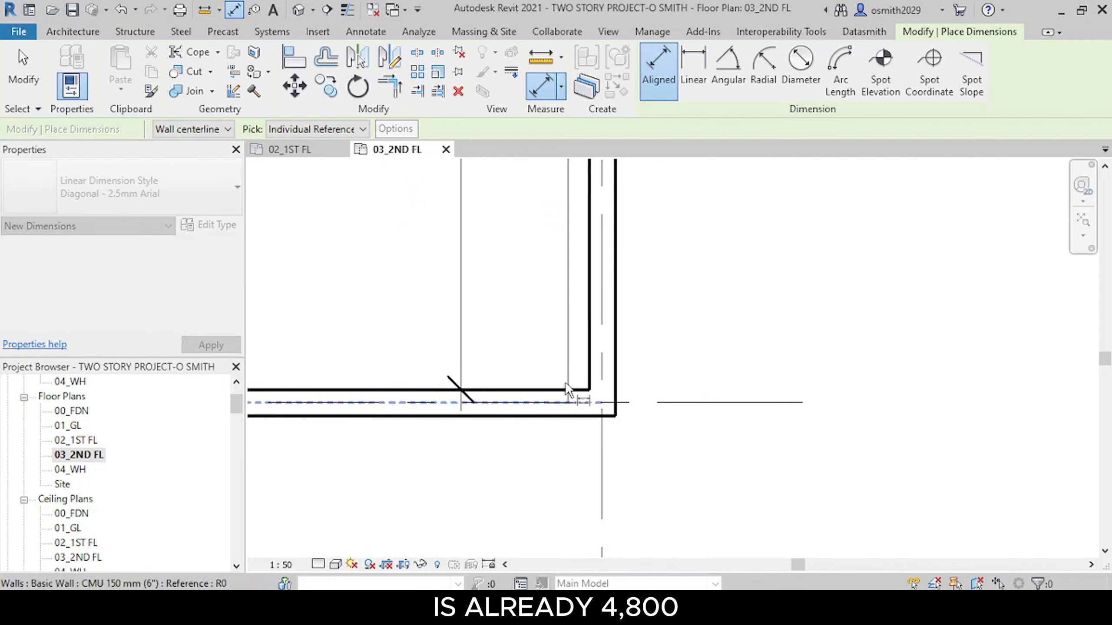
scroll(569, 431, up, 2)
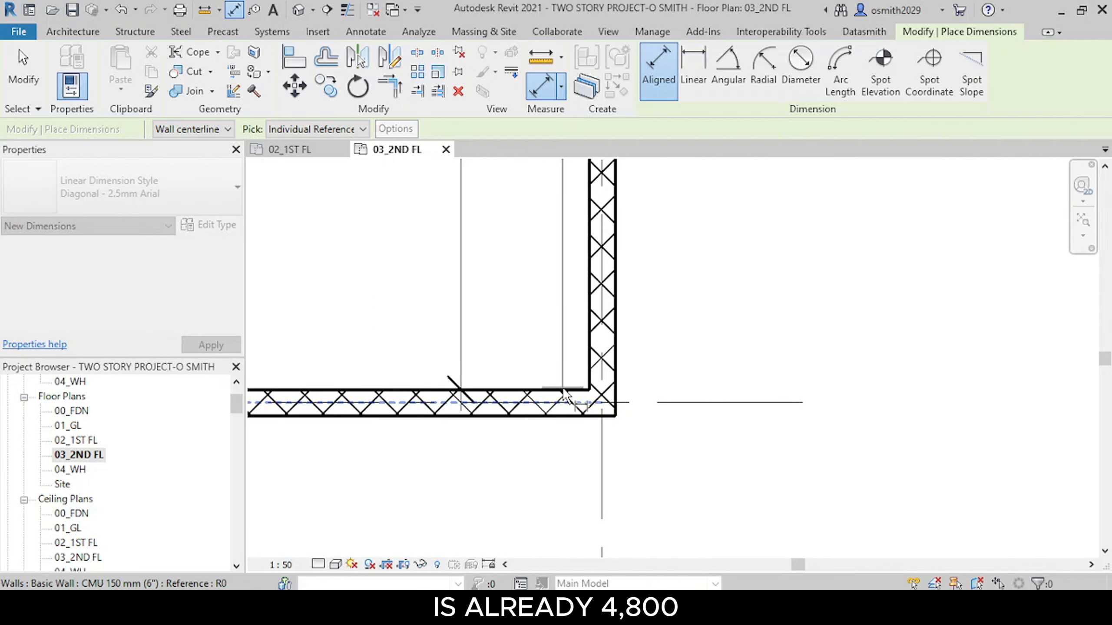
click(579, 419)
scroll(787, 337, down, 3)
scroll(780, 360, down, 1)
middle_drag(780, 360, 698, 479)
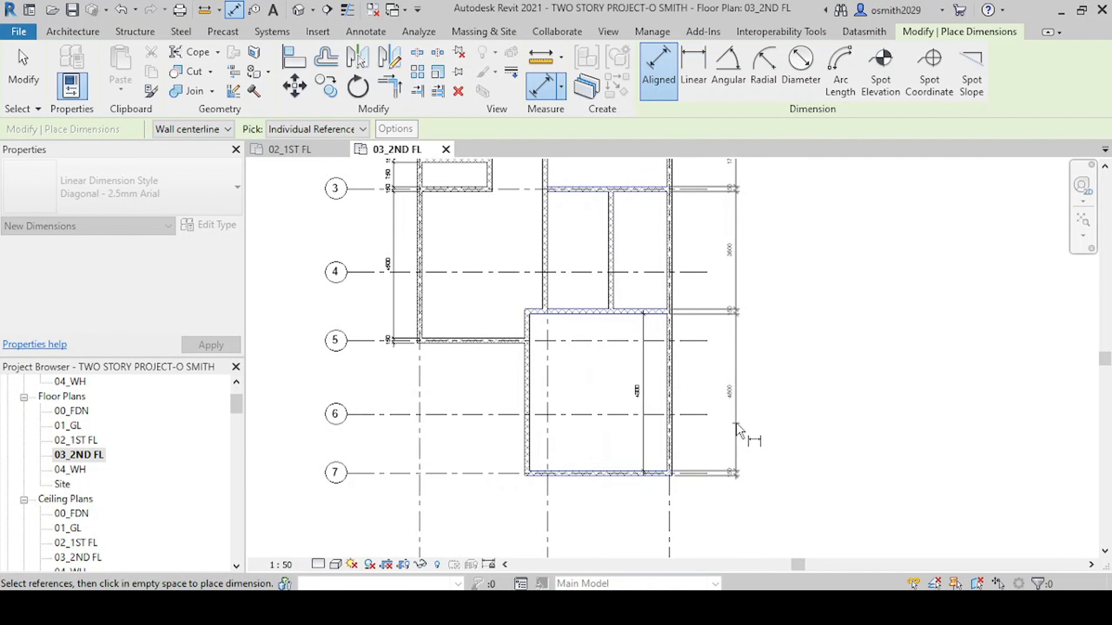
click(738, 431)
scroll(633, 424, up, 1)
middle_drag(628, 489, 623, 565)
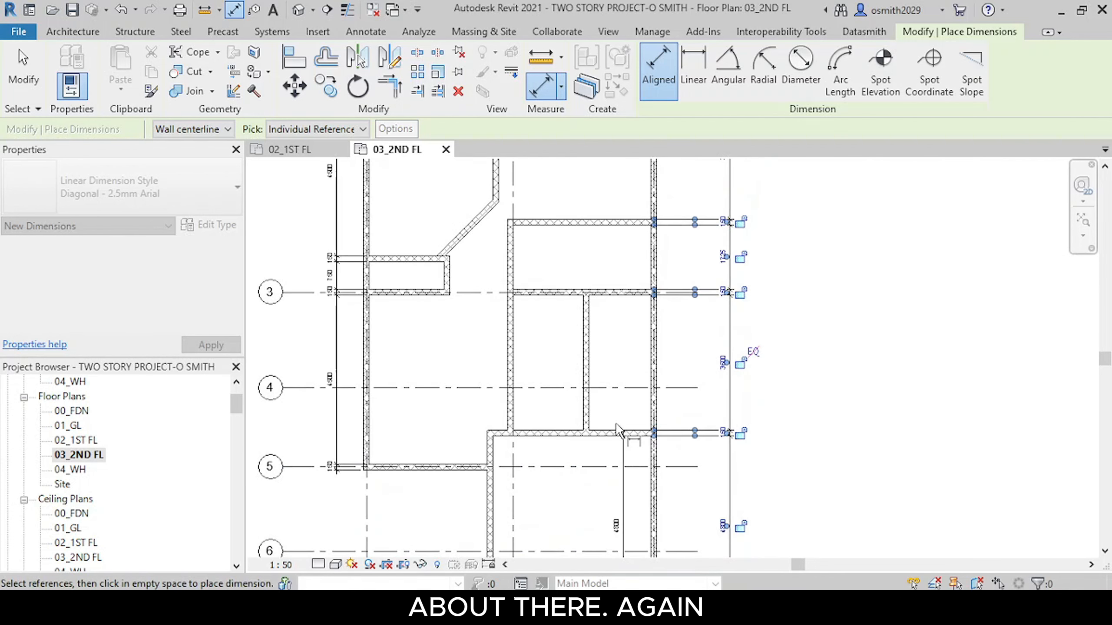
key(Escape)
key(Escape)
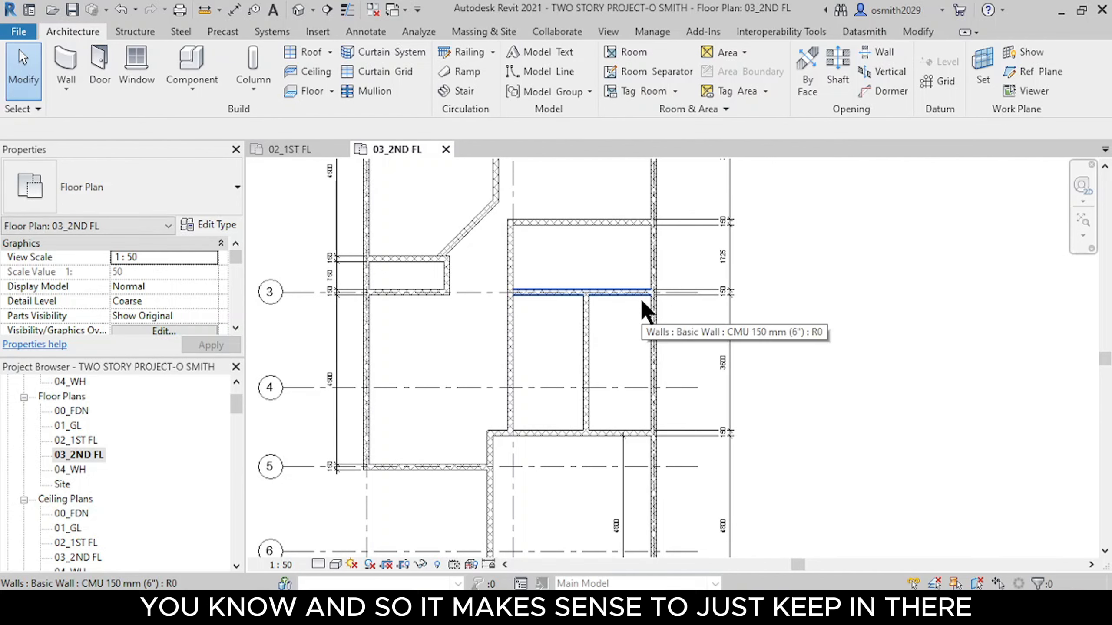
Step: Set the clear depth between the grid 2 wall and the horizontal partition above grid 3 to 3750 mm by moving that partition
middle_drag(597, 292, 485, 380)
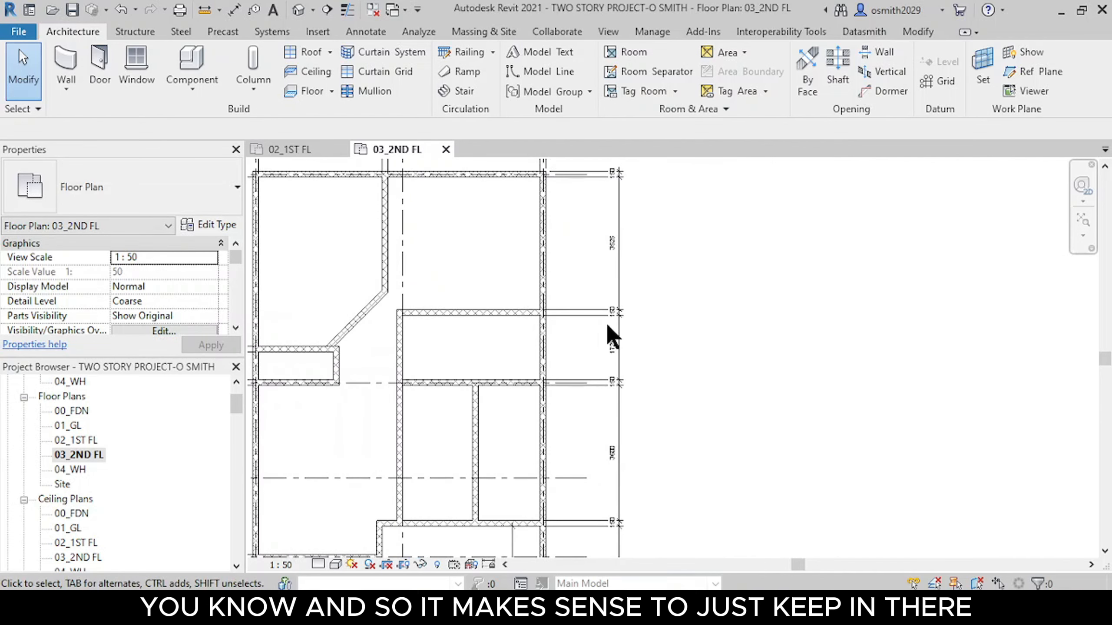
scroll(480, 317, up, 1)
scroll(481, 318, up, 1)
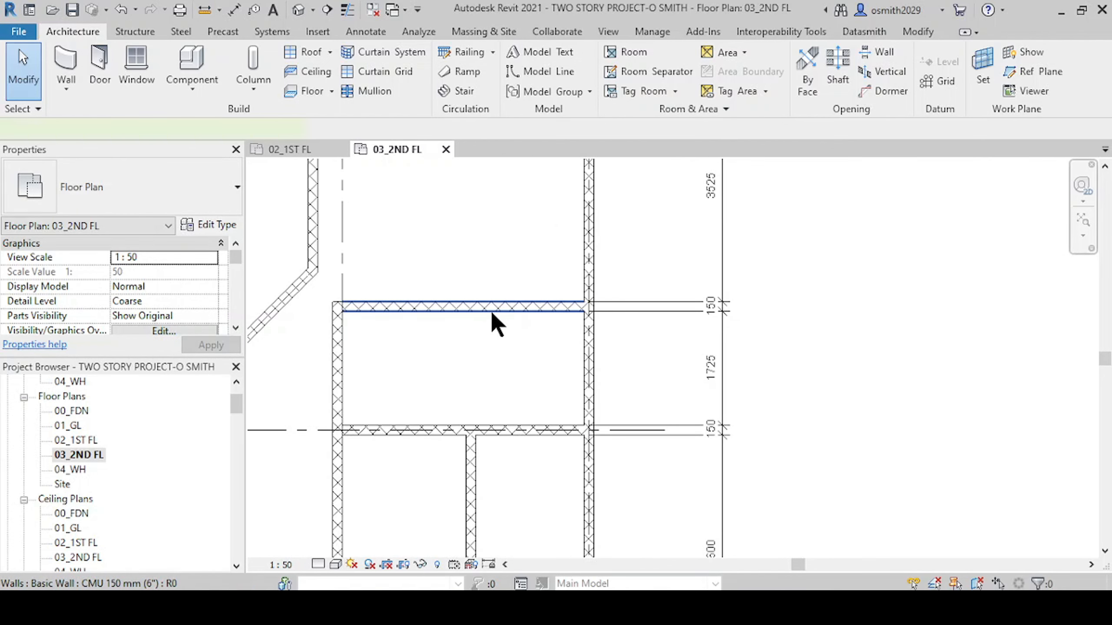
click(490, 308)
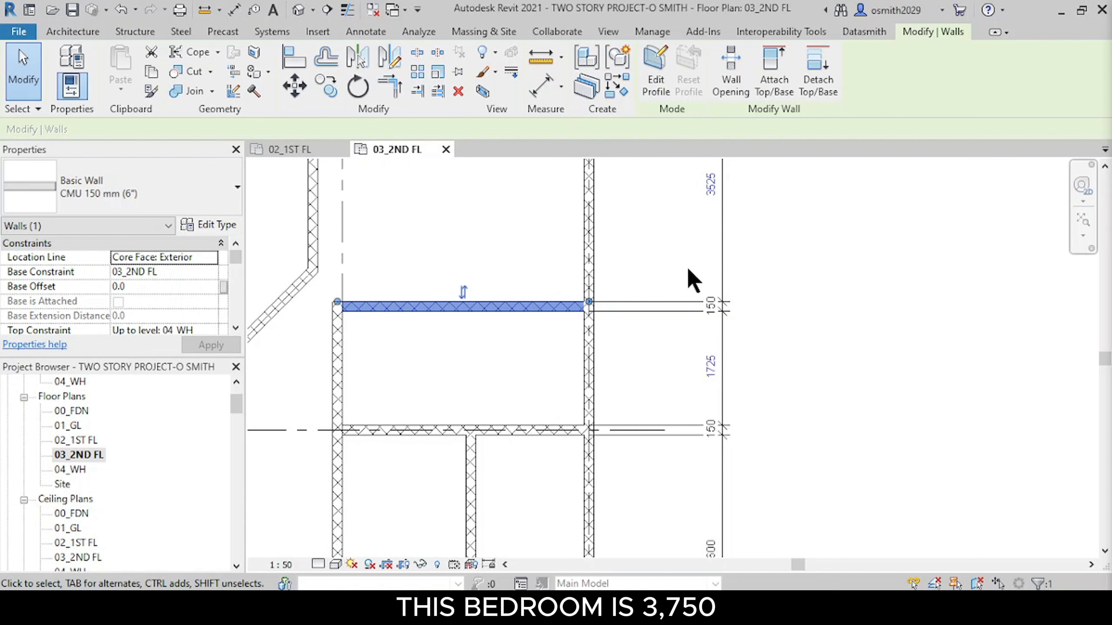
click(710, 184)
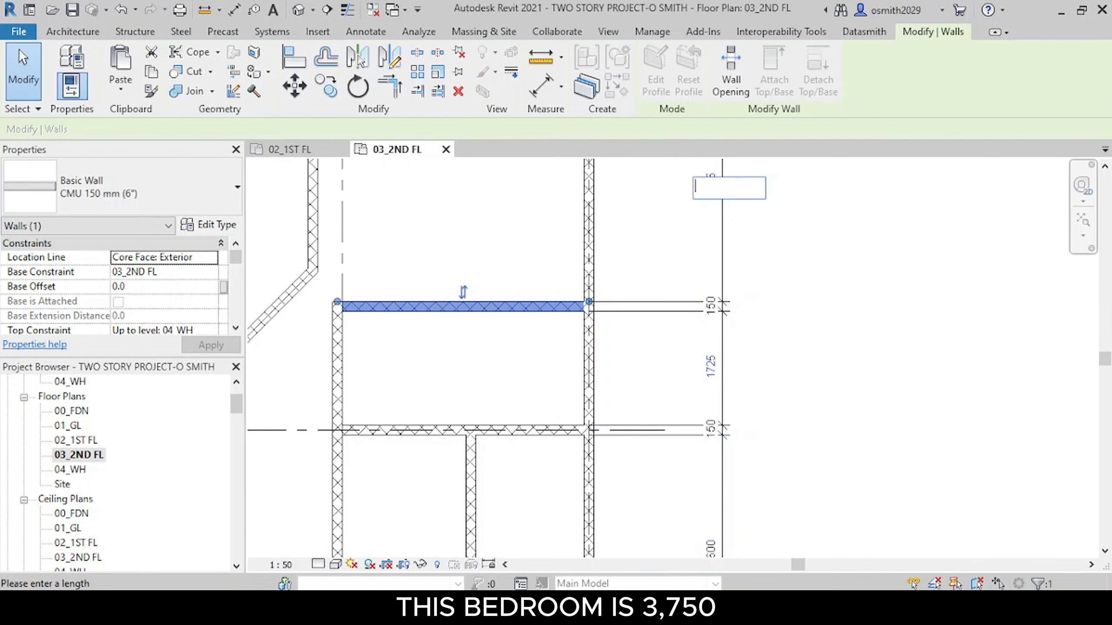
key(Return)
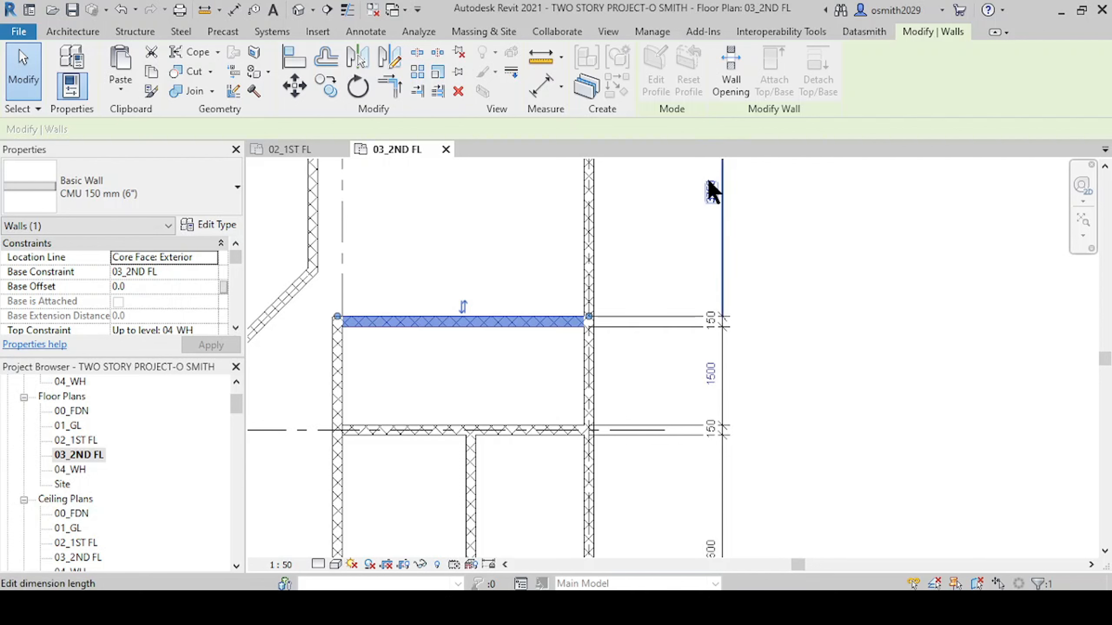
Step: Try to set the bathroom depth below the bedroom to 2100 mm with its upper partition still selected
click(710, 373)
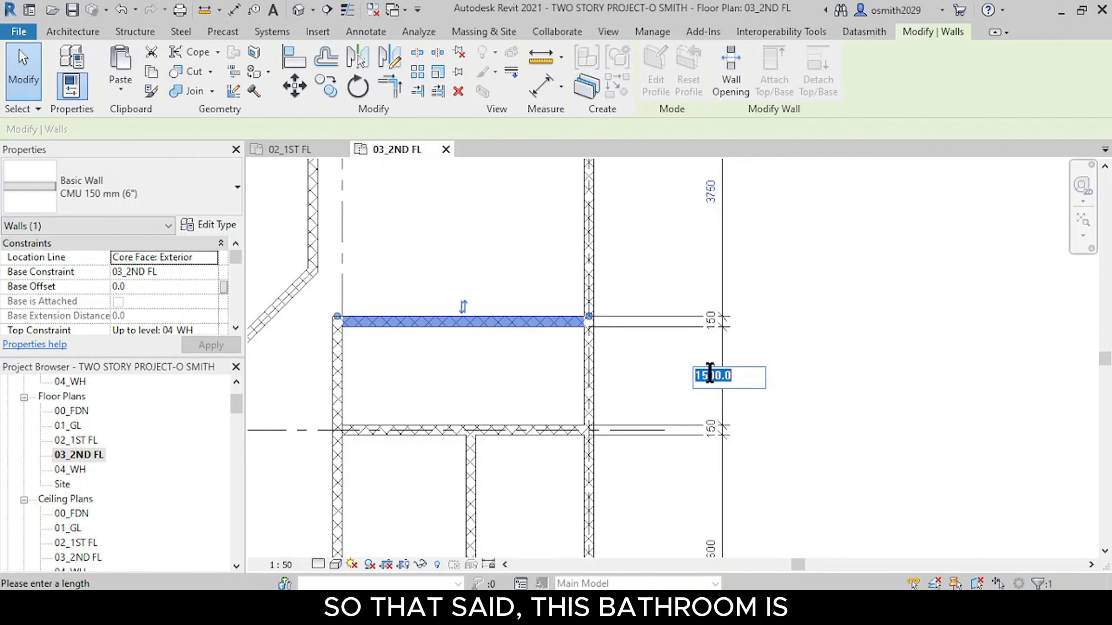
click(718, 377)
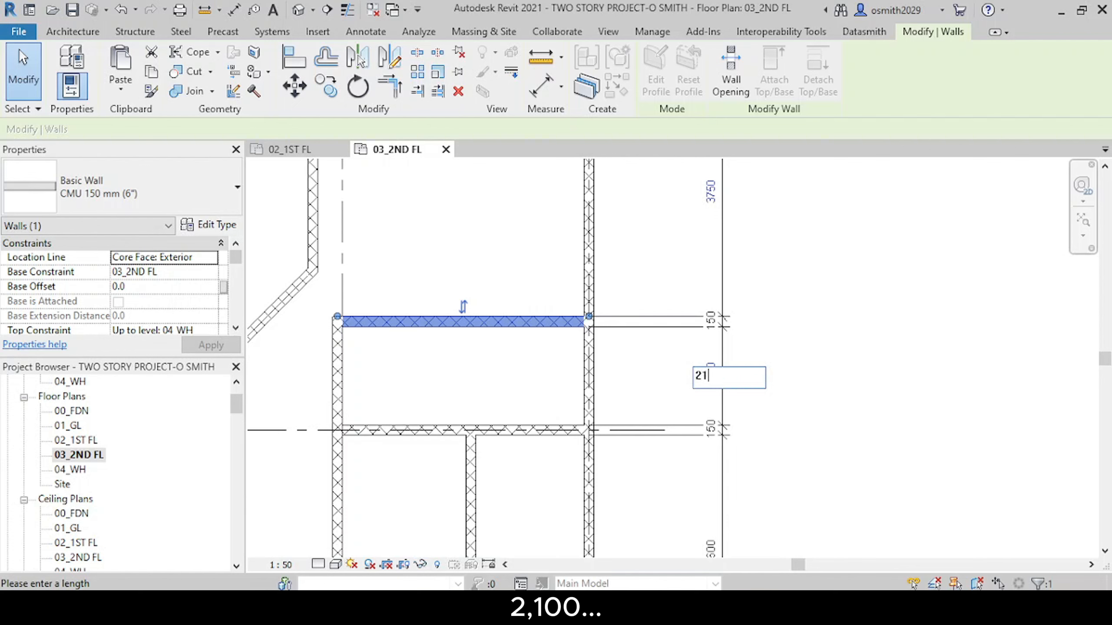
key(Return)
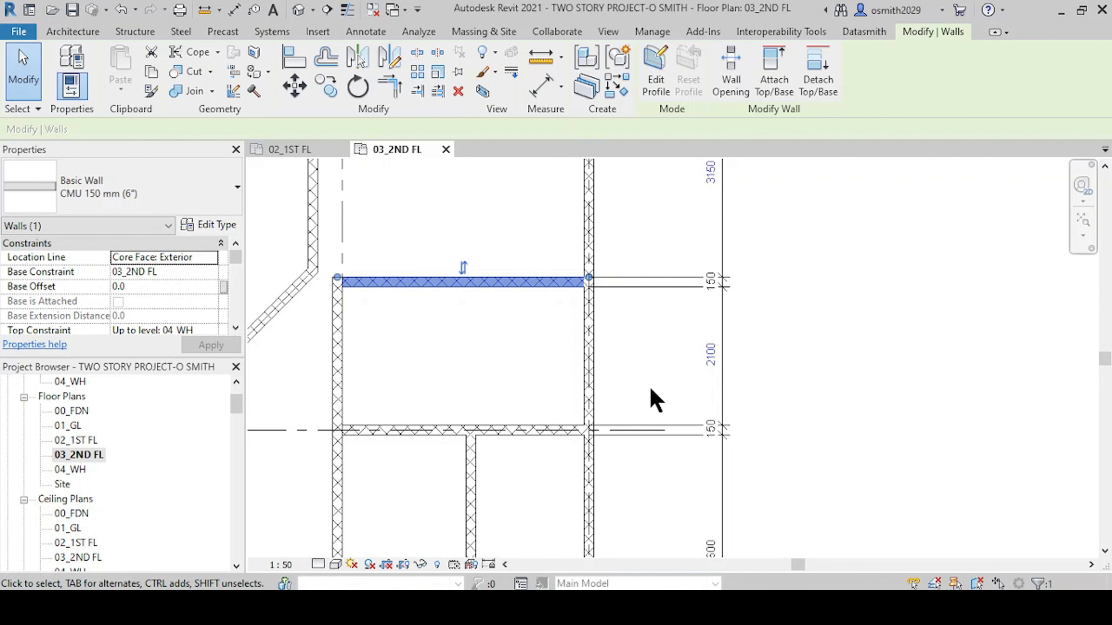
scroll(626, 361, down, 2)
middle_drag(625, 366, 608, 409)
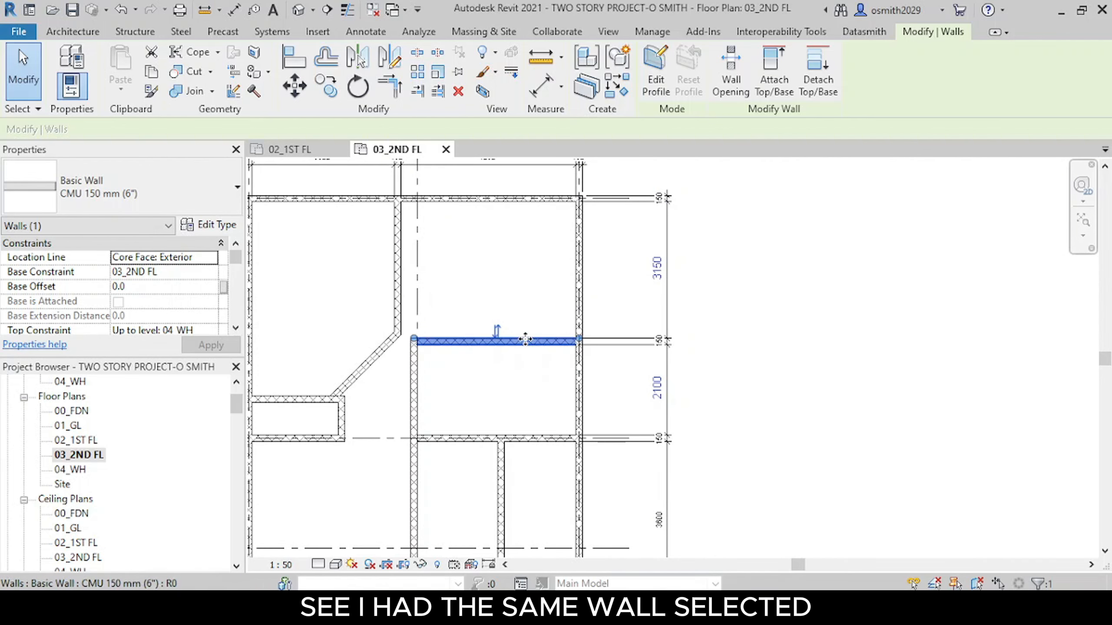
scroll(532, 366, up, 1)
middle_drag(559, 351, 540, 372)
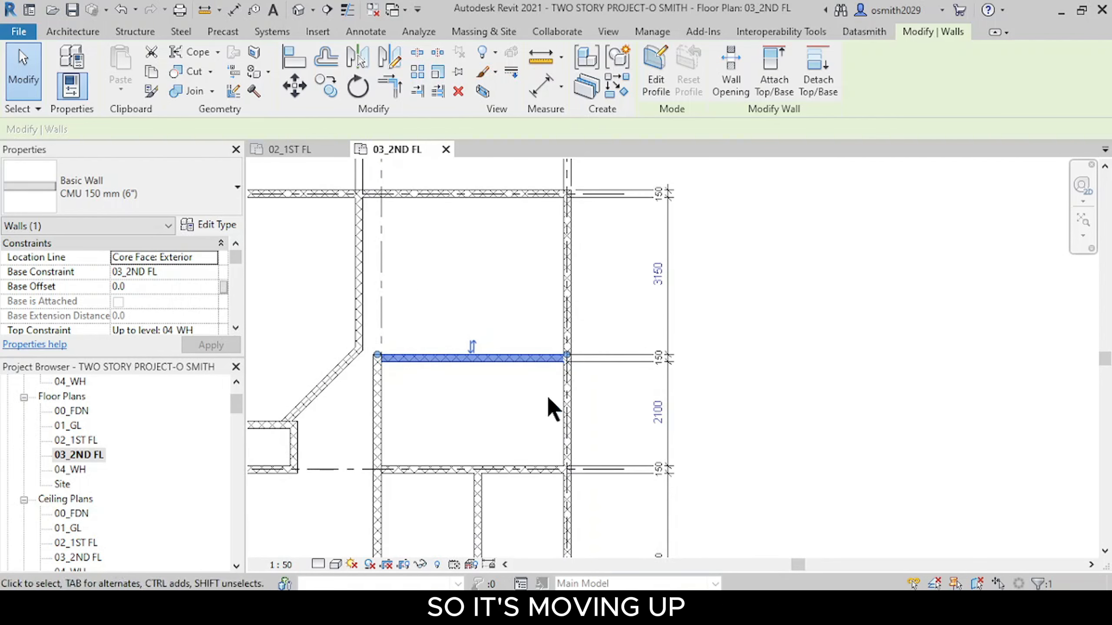
Step: Set the bedroom depth below grid 2 back to 3750 mm by moving the horizontal partition above grid 3
click(656, 272)
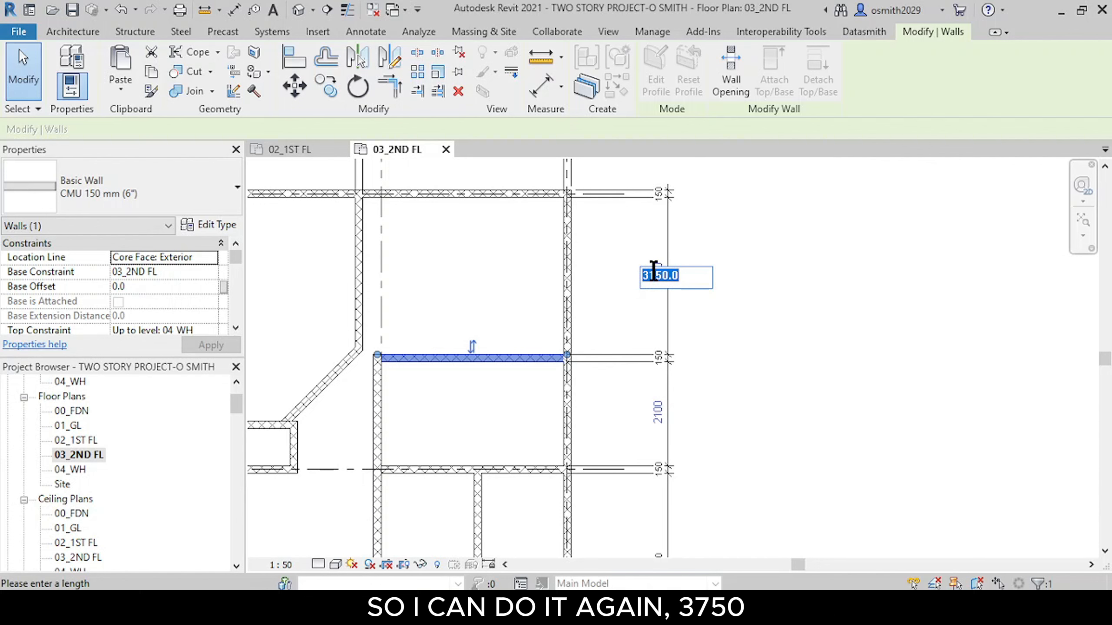
text(3750)
key(Return)
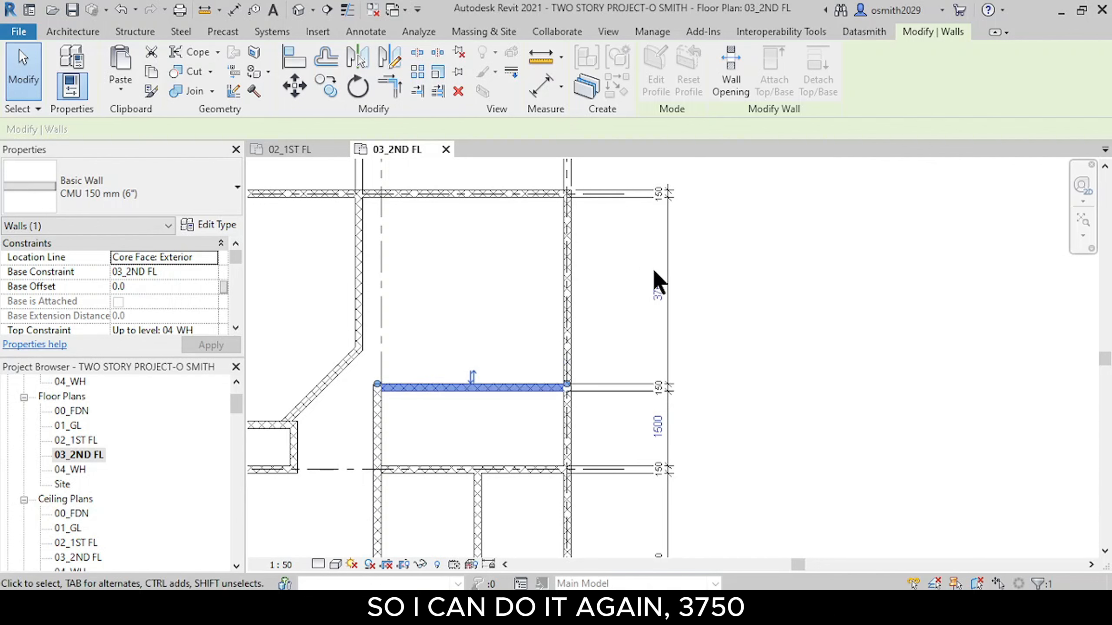
key(Escape)
Step: Set the bathroom's inside depth to 2100 mm by moving its lower wall at grid 3
click(547, 472)
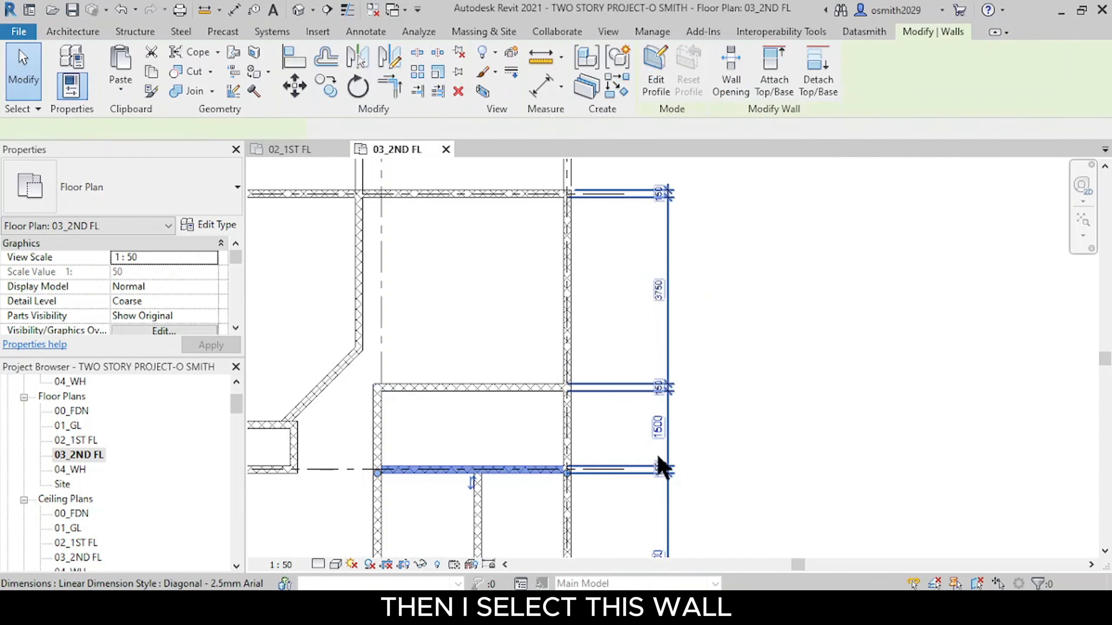
click(657, 430)
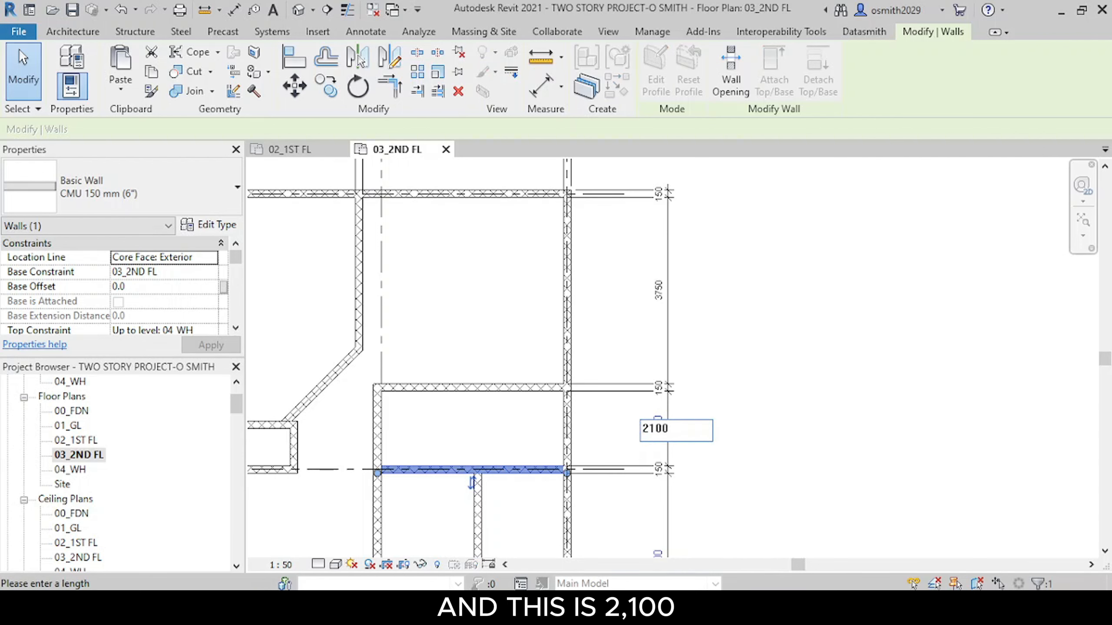
key(Return)
Step: Check the adjusted room depths along the grid C wall and the room widths dimensioned above the grid 2 wall
scroll(660, 479, down, 1)
middle_drag(662, 484, 627, 238)
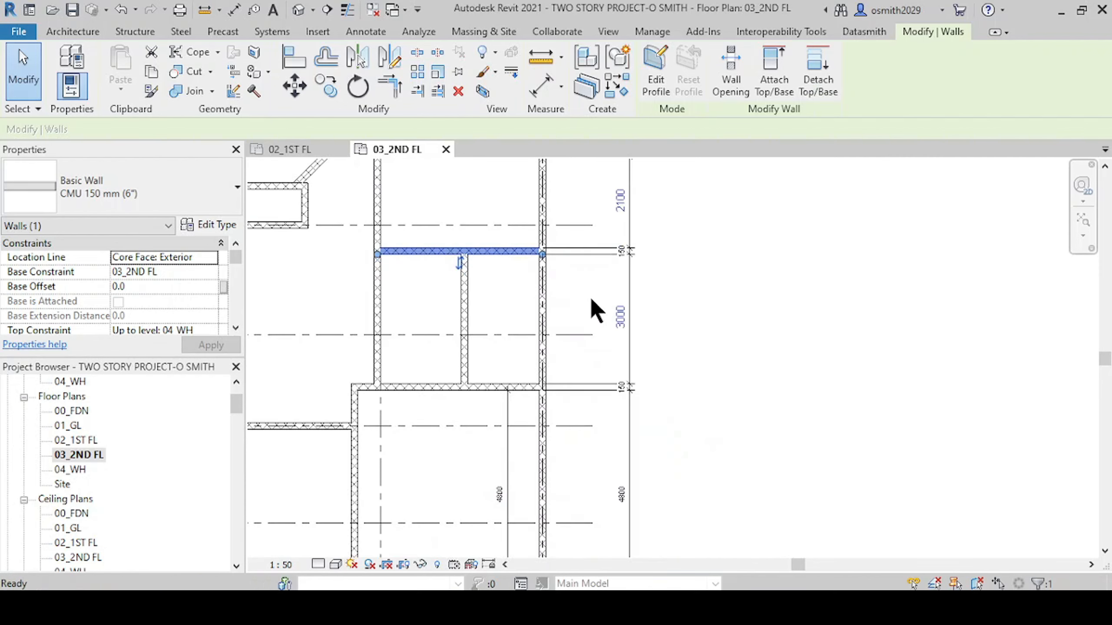
scroll(589, 386, up, 1)
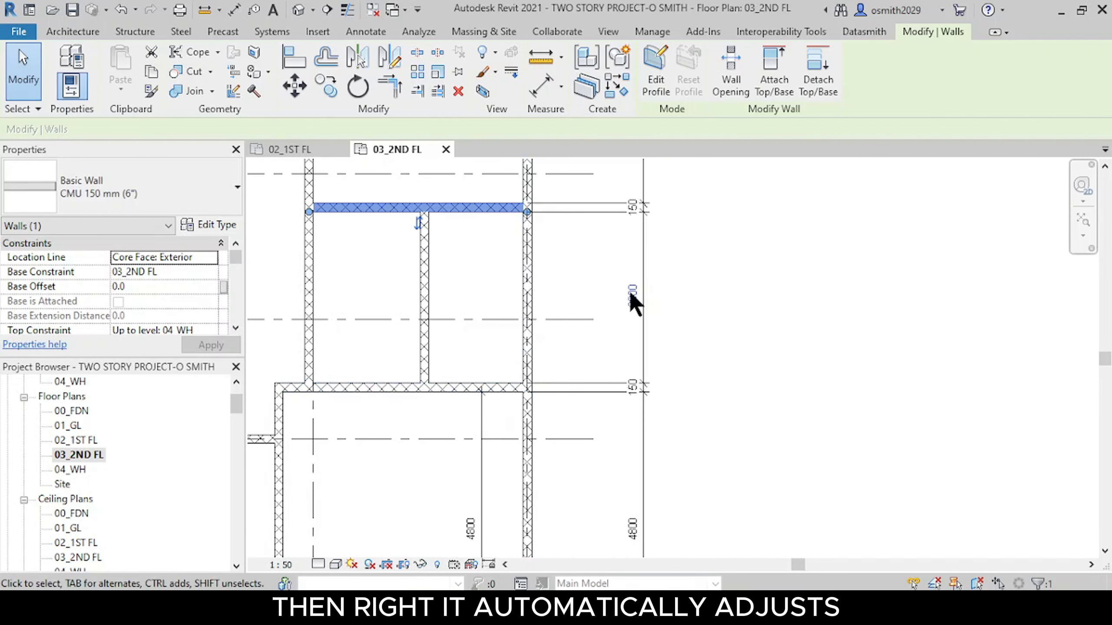
scroll(553, 327, down, 1)
middle_drag(556, 329, 611, 423)
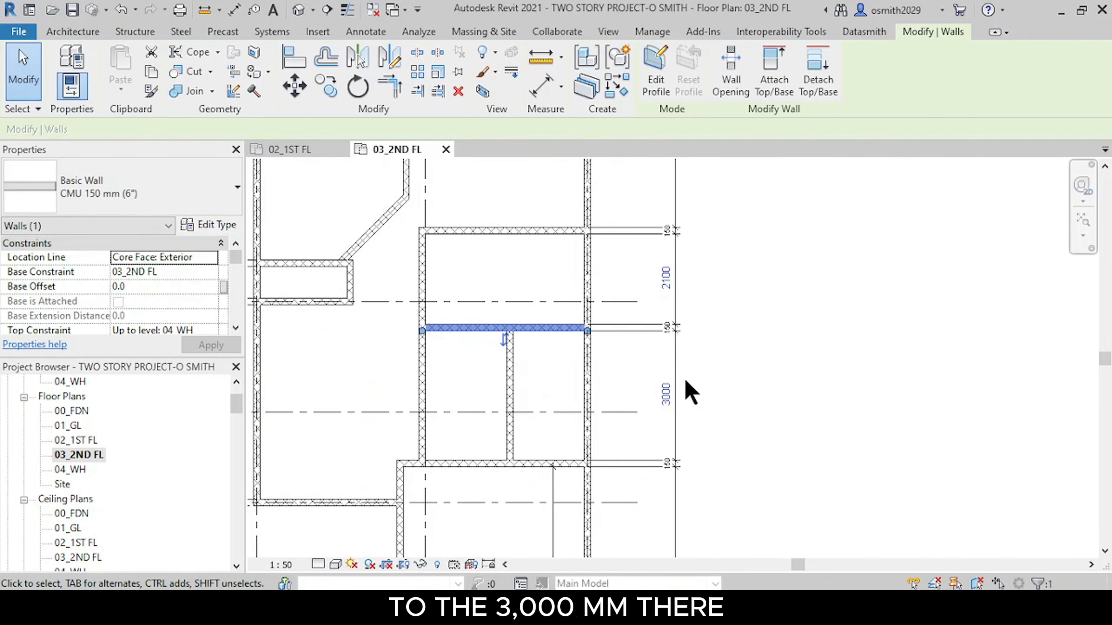
scroll(529, 351, down, 1)
middle_drag(529, 351, 650, 516)
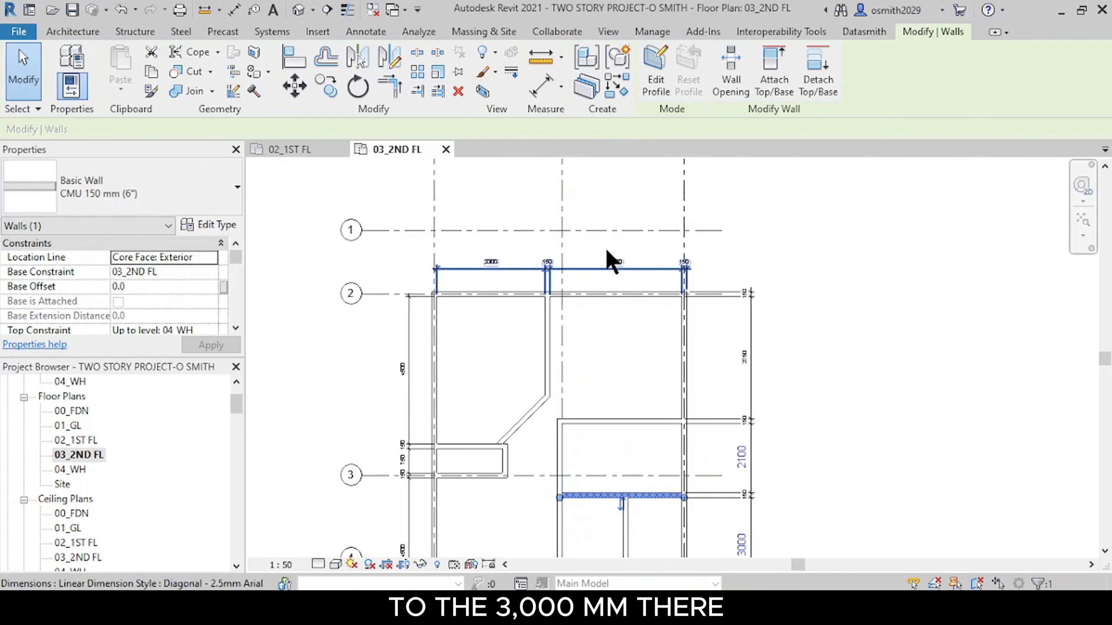
scroll(615, 287, up, 2)
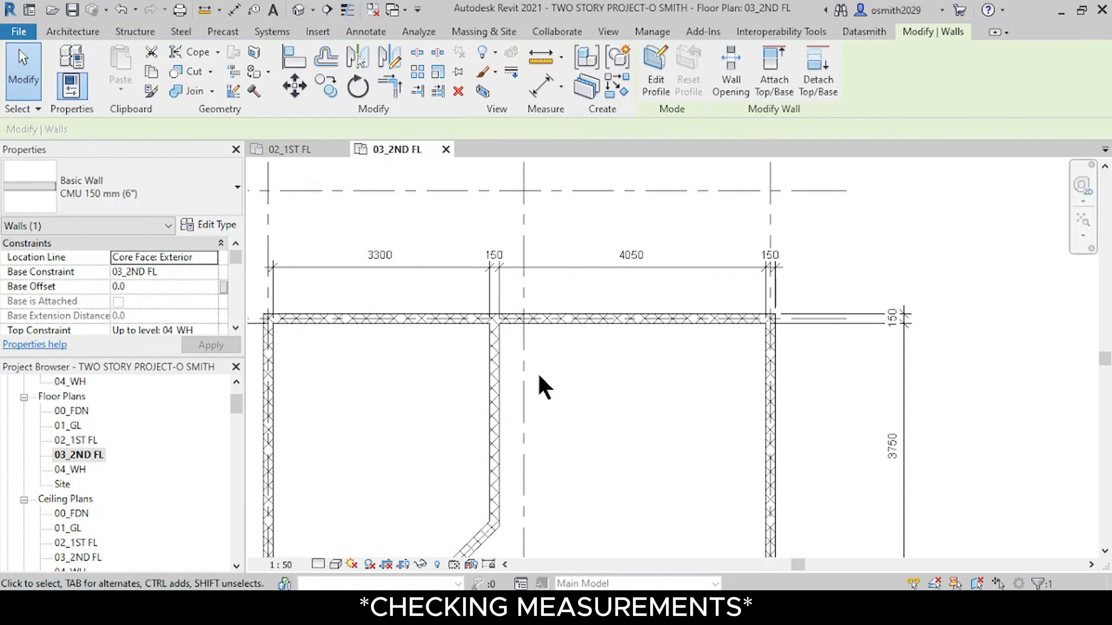
scroll(537, 372, down, 1)
middle_drag(569, 458, 578, 335)
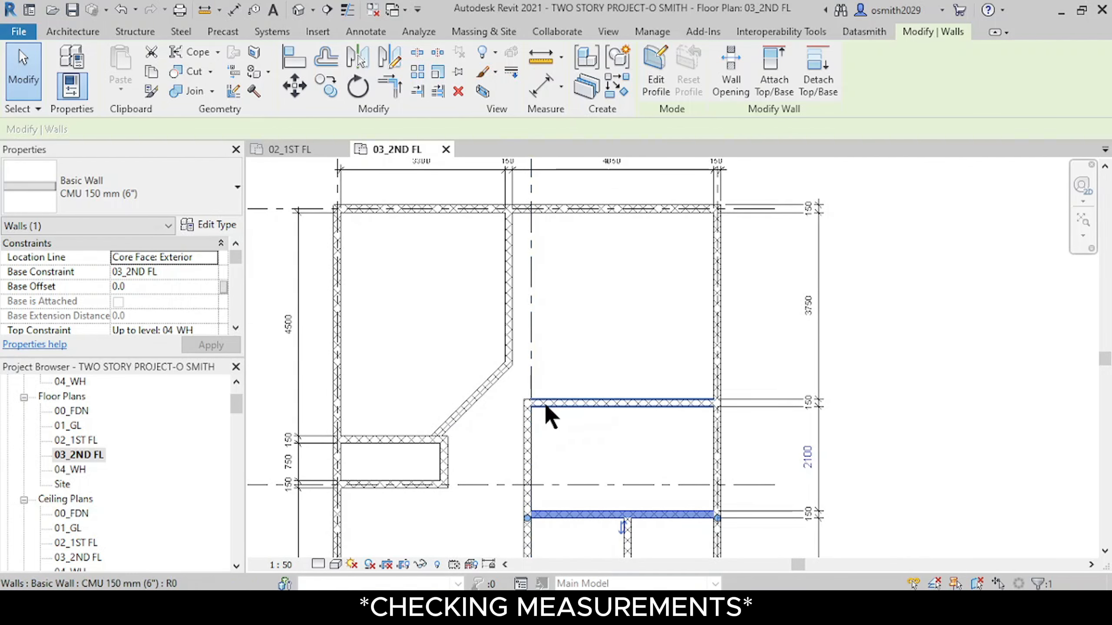
middle_drag(549, 417, 554, 376)
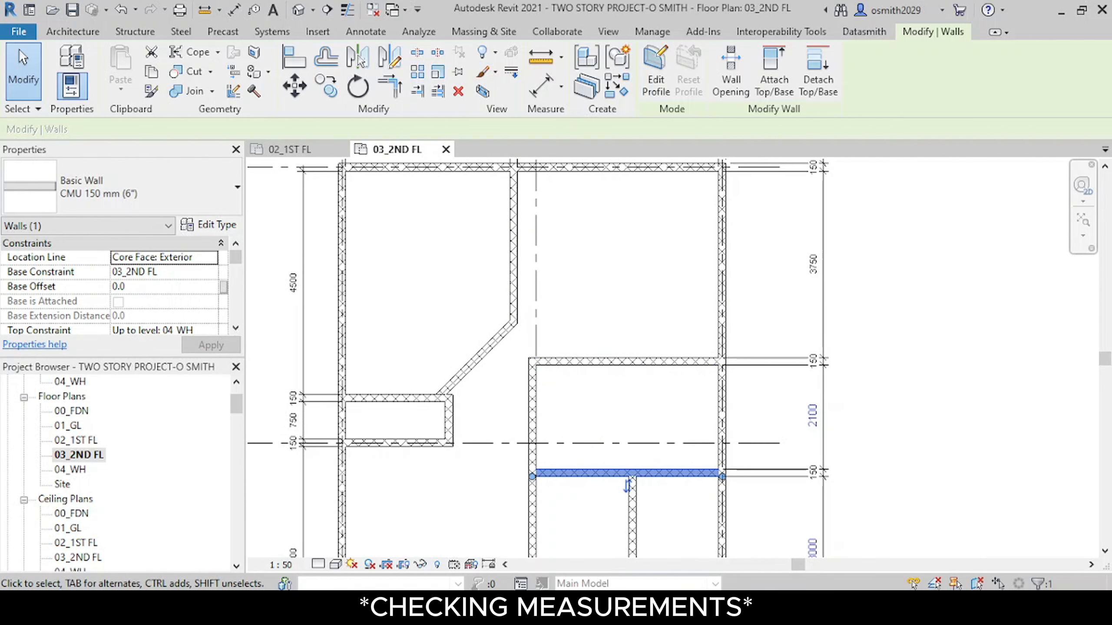
middle_drag(586, 504, 539, 325)
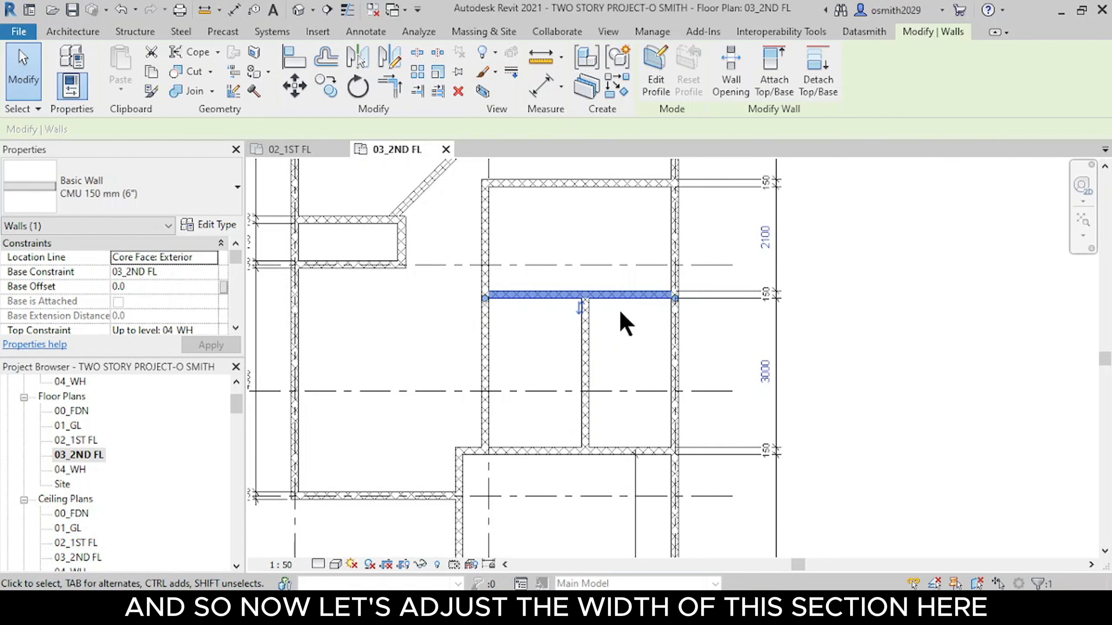
Step: Add an aligned dimension string from the grid C wall through both faces of the two vertical partitions between grids 3 and 5
click(787, 331)
middle_drag(562, 361, 523, 367)
middle_drag(397, 275, 357, 280)
click(234, 10)
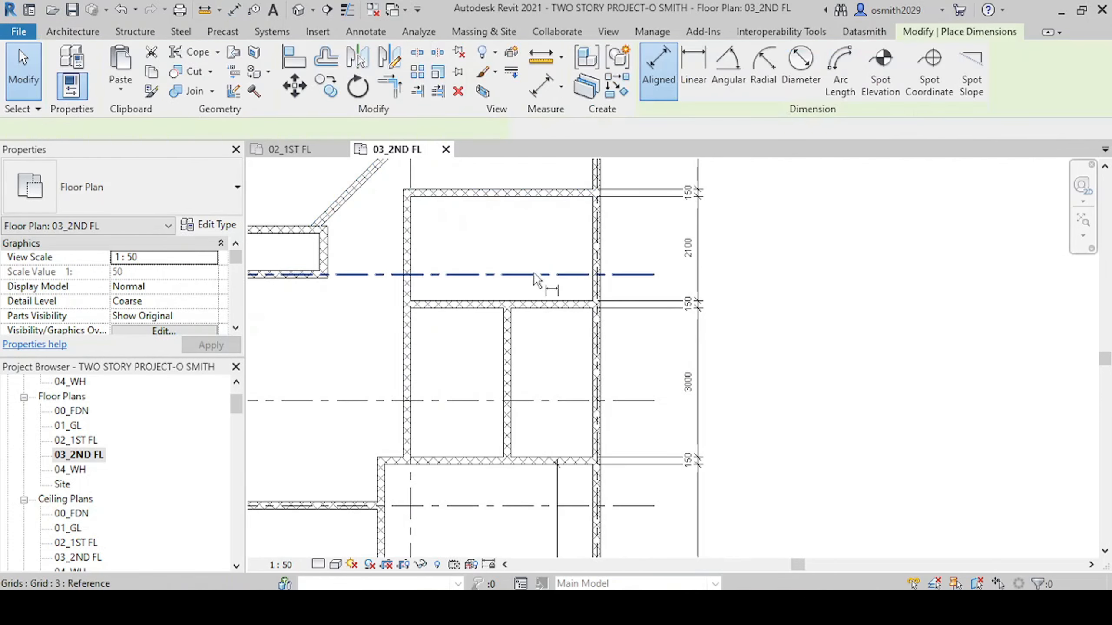
middle_drag(520, 305, 486, 340)
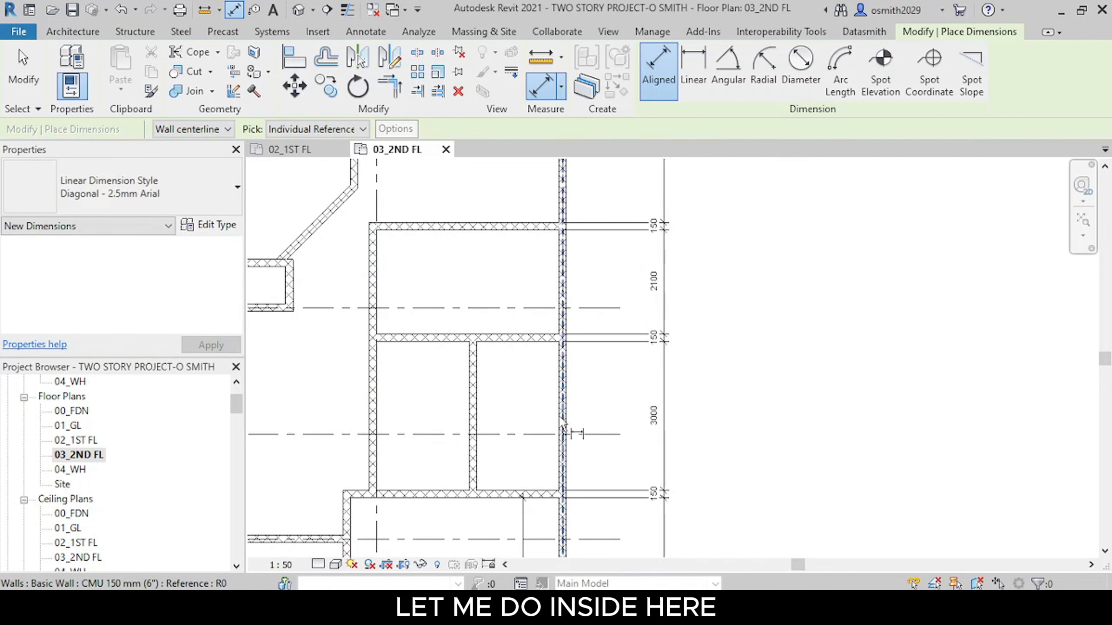
click(488, 418)
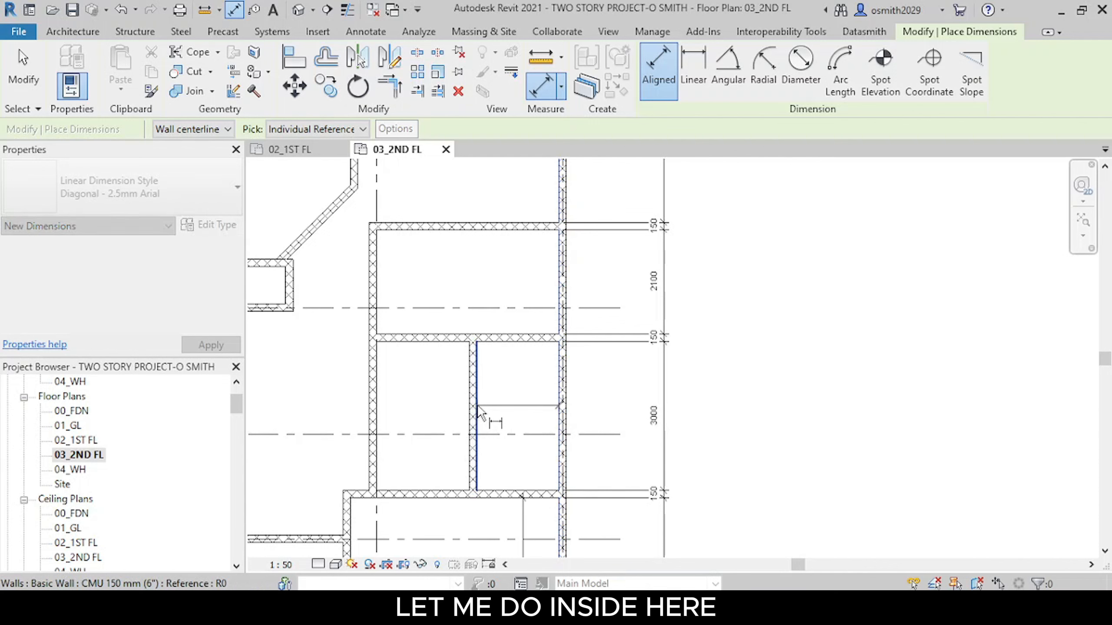
click(374, 414)
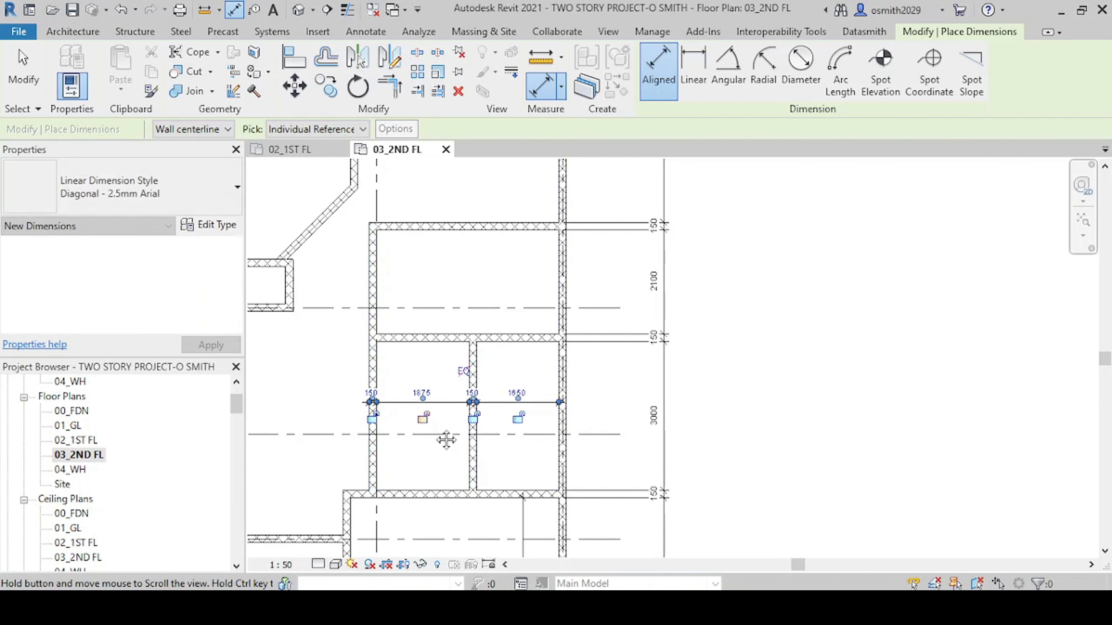
middle_drag(438, 434, 434, 409)
key(Escape)
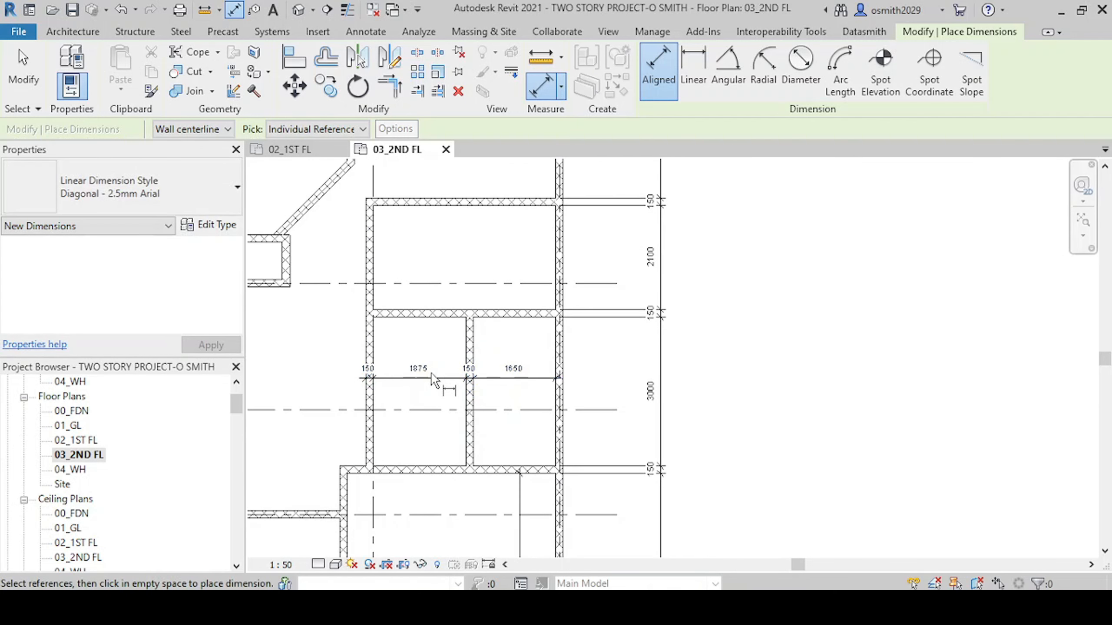
key(Escape)
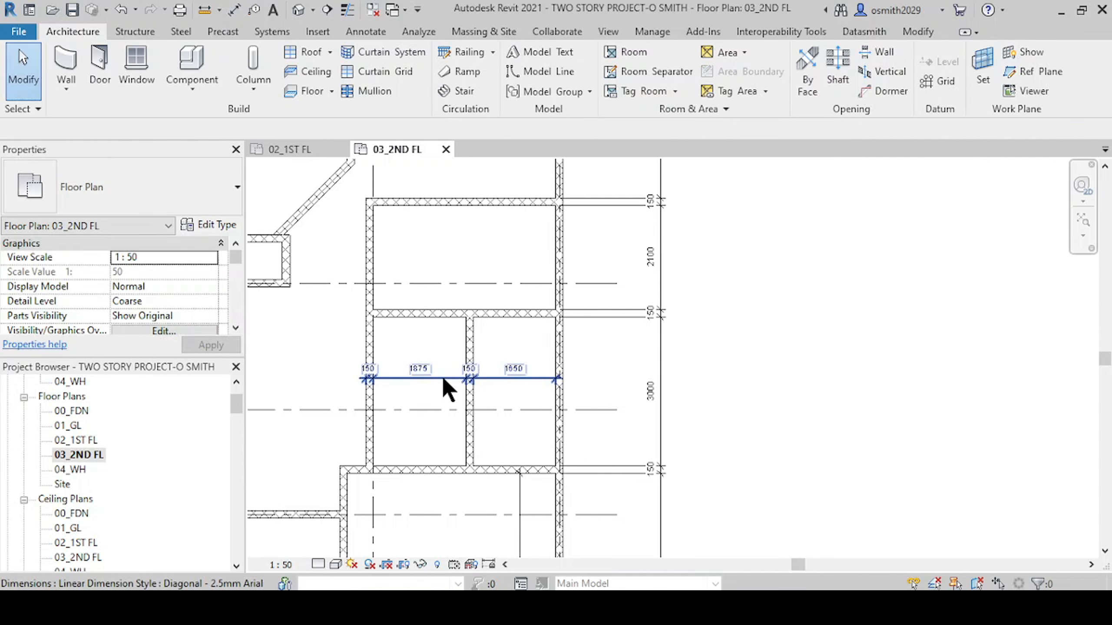
Step: Move the horizontal dimension string down out of the small rooms into the large room below
click(451, 378)
drag(450, 380, 451, 536)
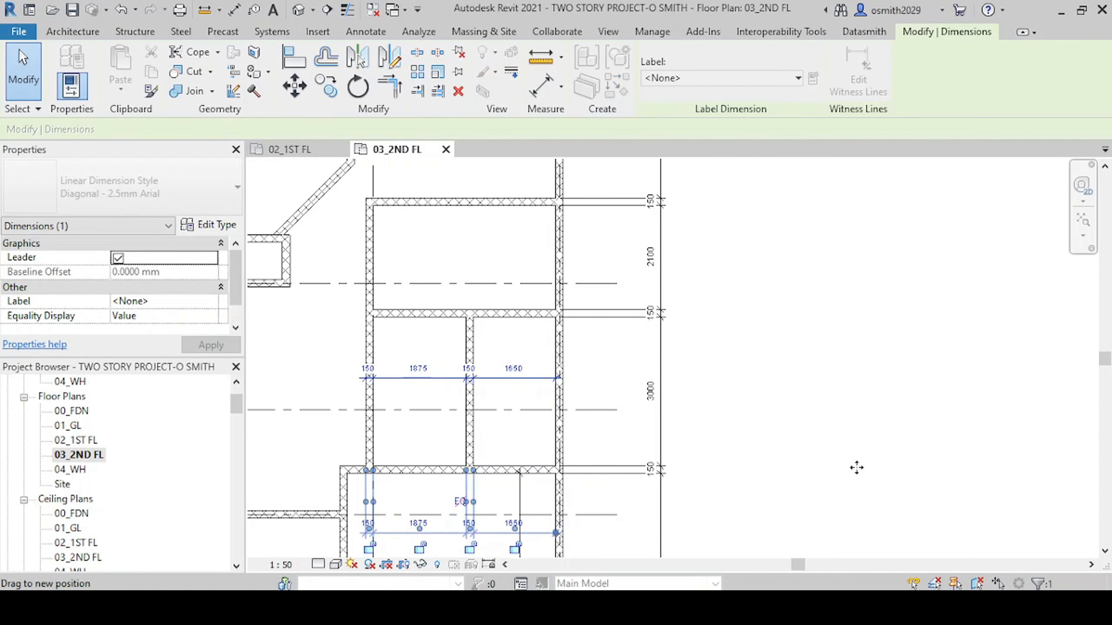
key(Escape)
Step: Set the closet's inside width to 1250 mm by moving its left wall near the middle vertical grid line
middle_drag(586, 405, 597, 178)
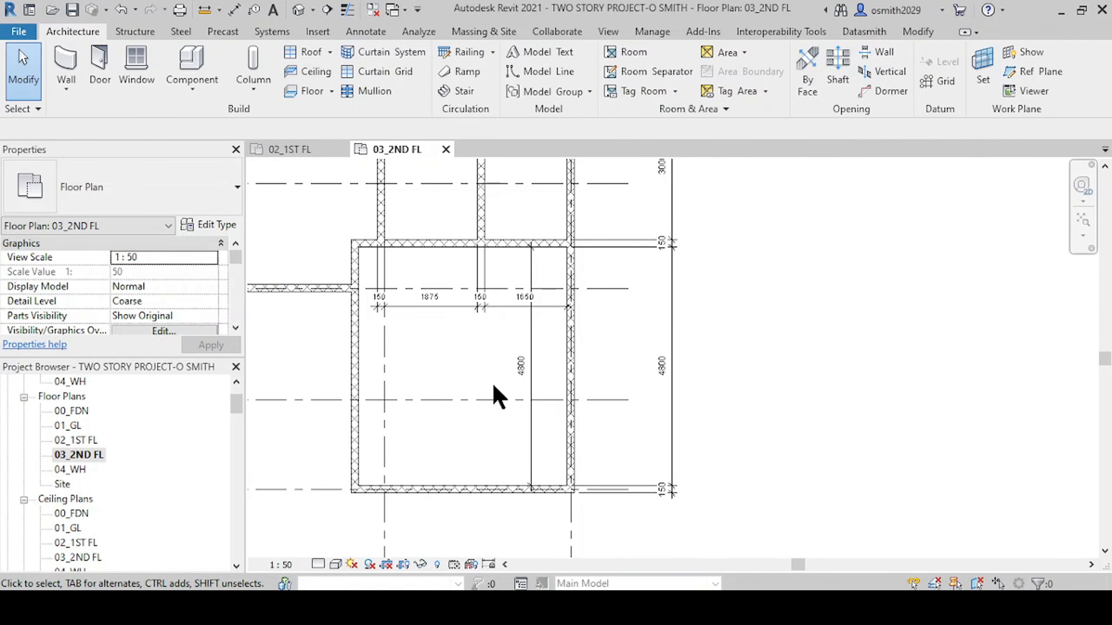
middle_drag(497, 409, 576, 570)
middle_drag(456, 435, 438, 424)
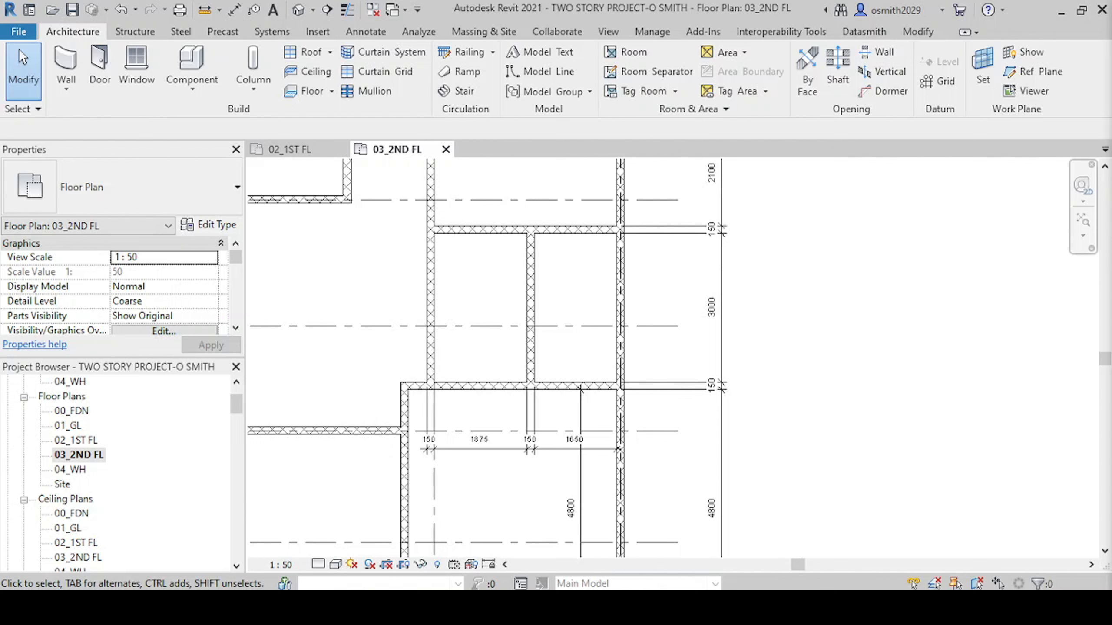
scroll(545, 458, up, 2)
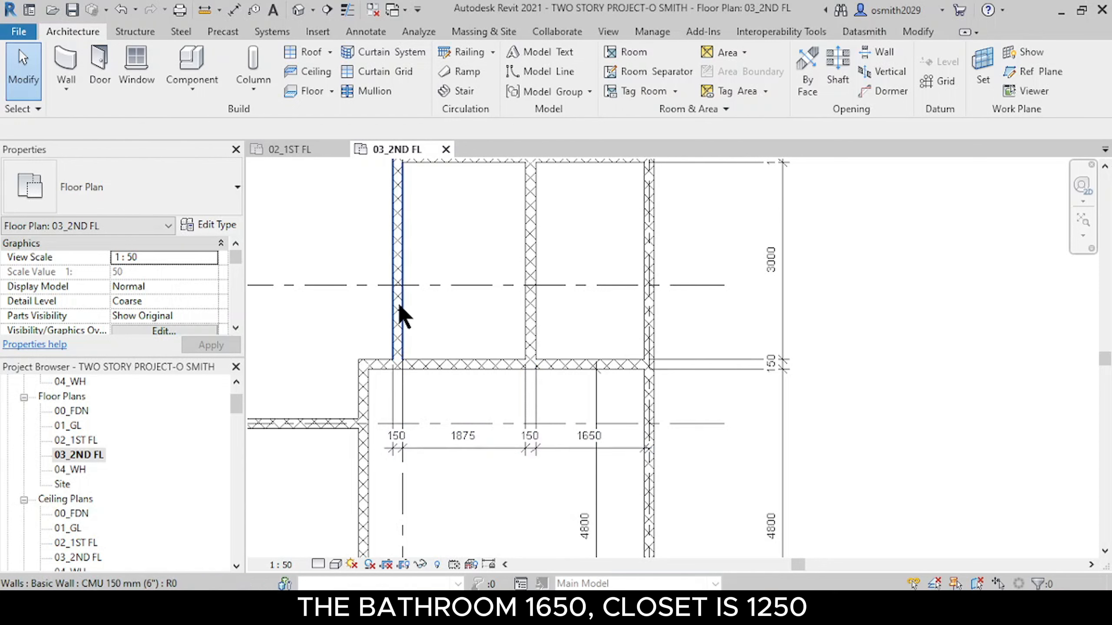
click(440, 356)
click(465, 435)
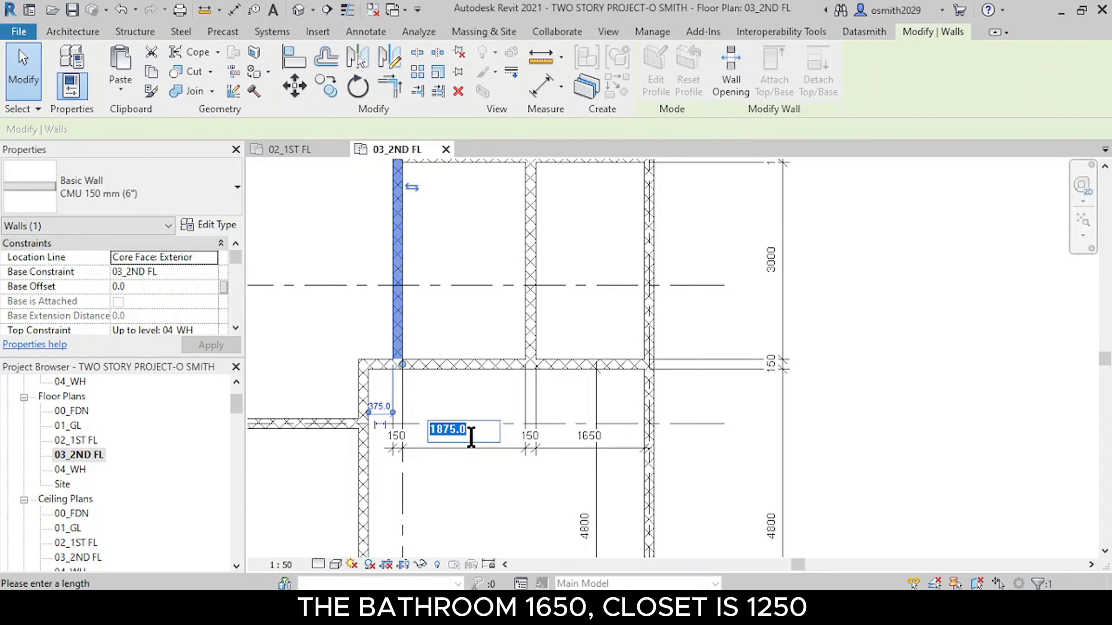
text(12)
key(Return)
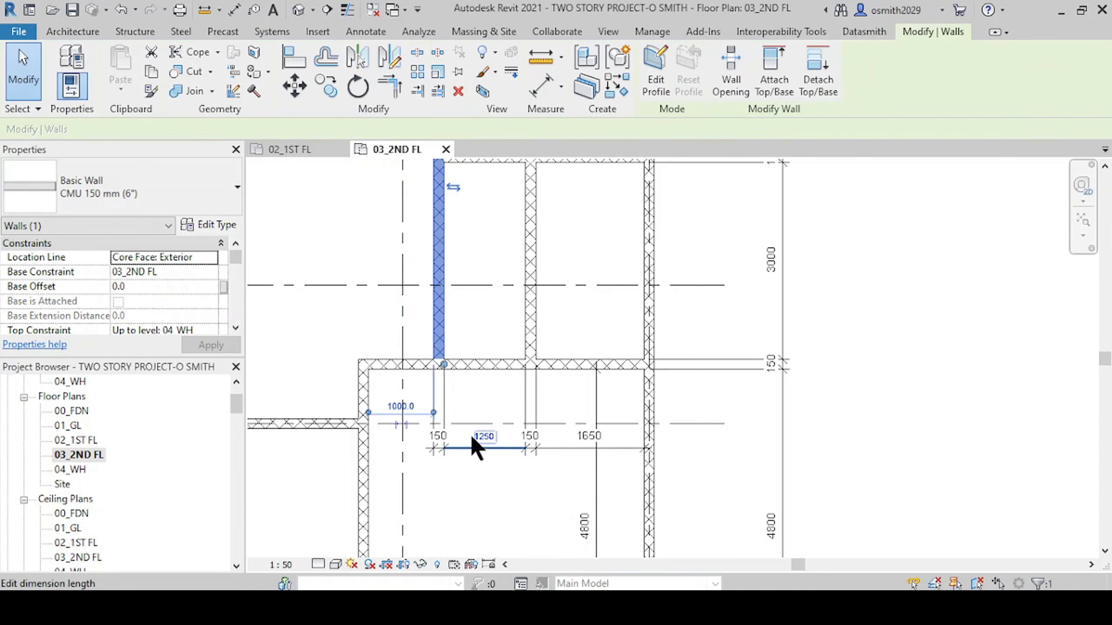
click(499, 494)
middle_drag(465, 338, 459, 447)
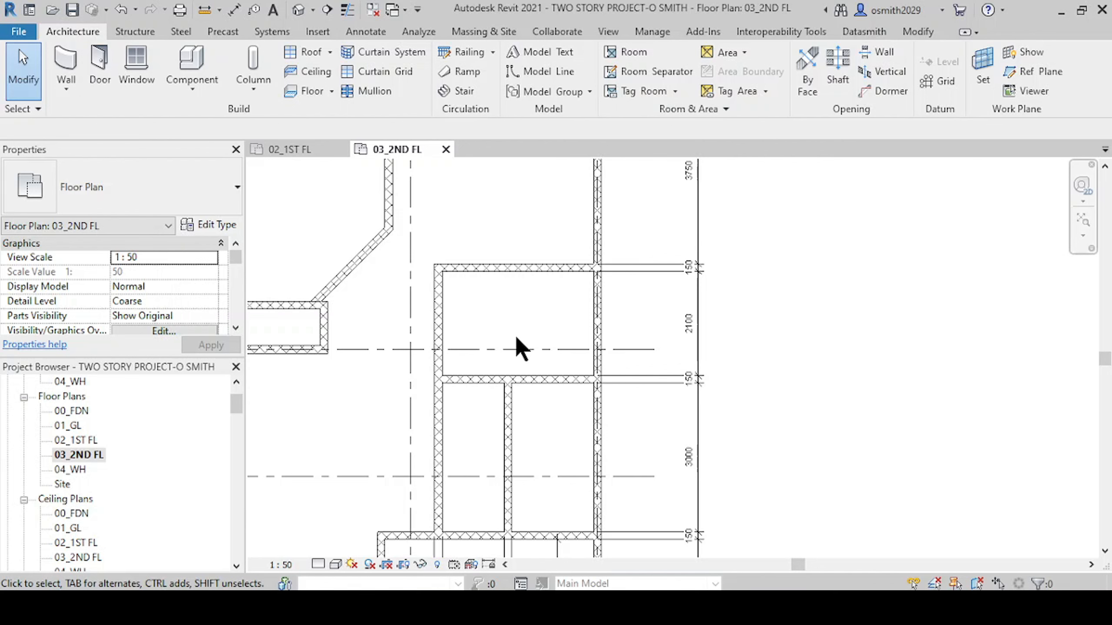
Step: Delete the diagonal wall between the closet near grid 3 and the vertical partition above it
middle_drag(521, 349, 498, 373)
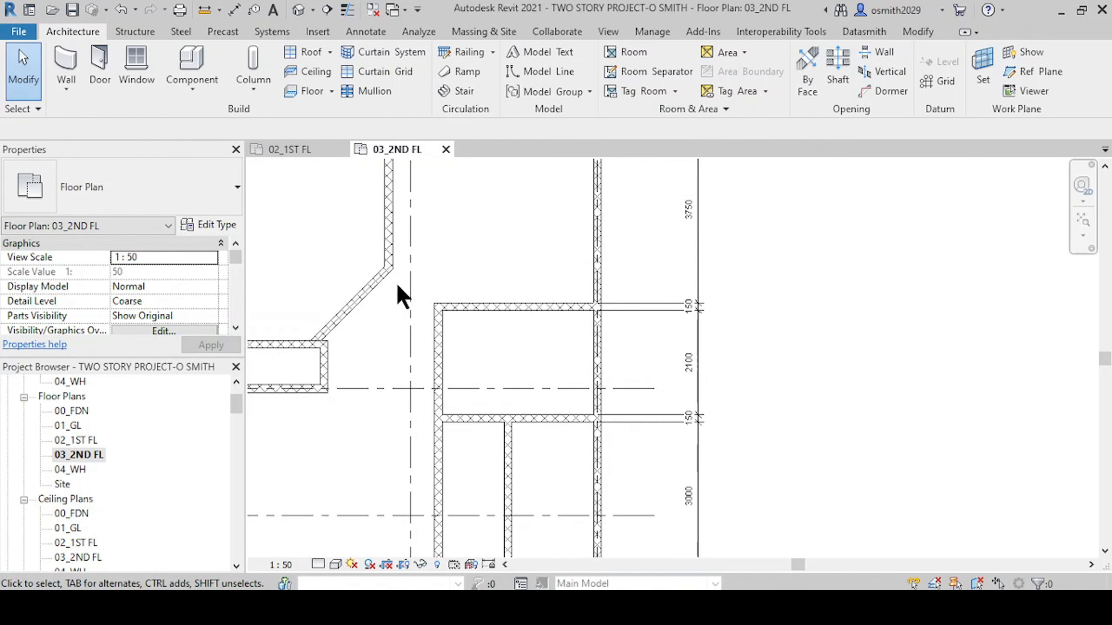
middle_drag(494, 316, 594, 342)
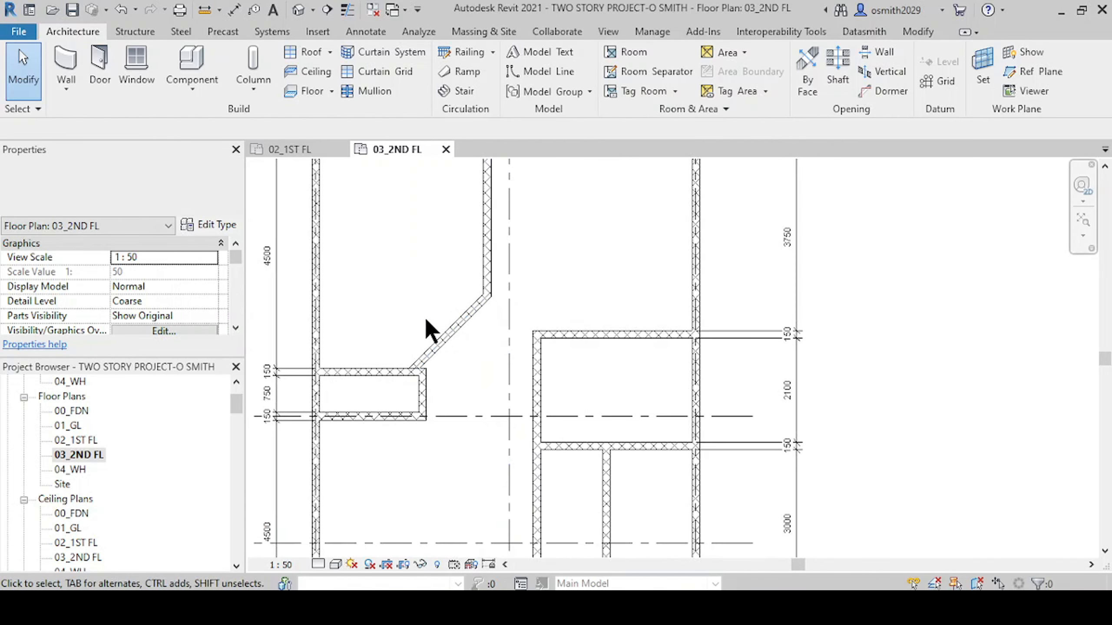
click(459, 331)
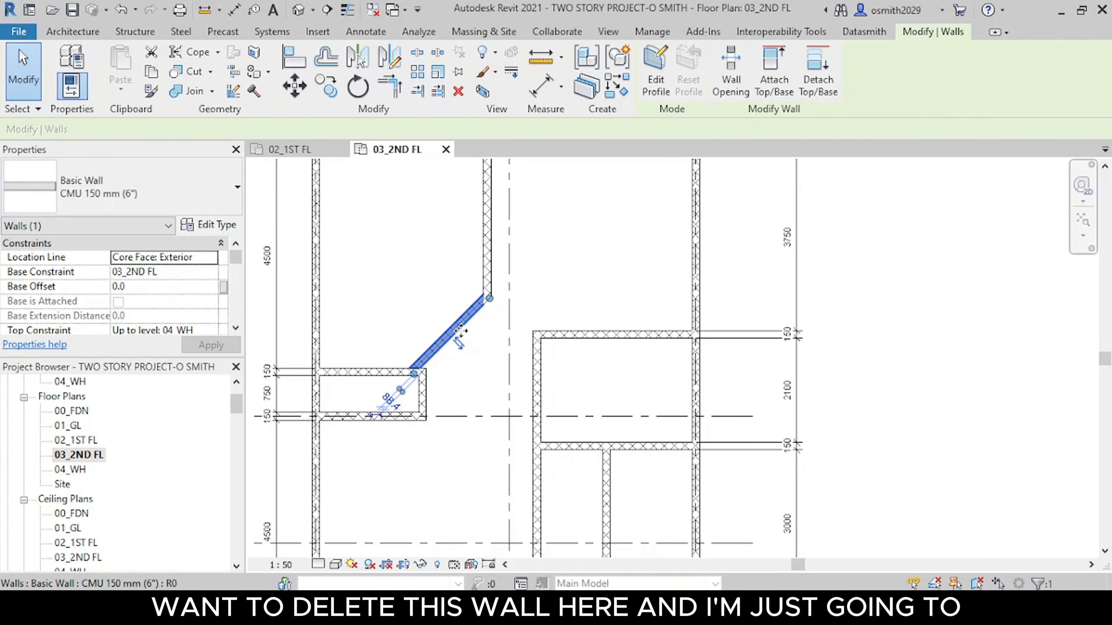
key(Delete)
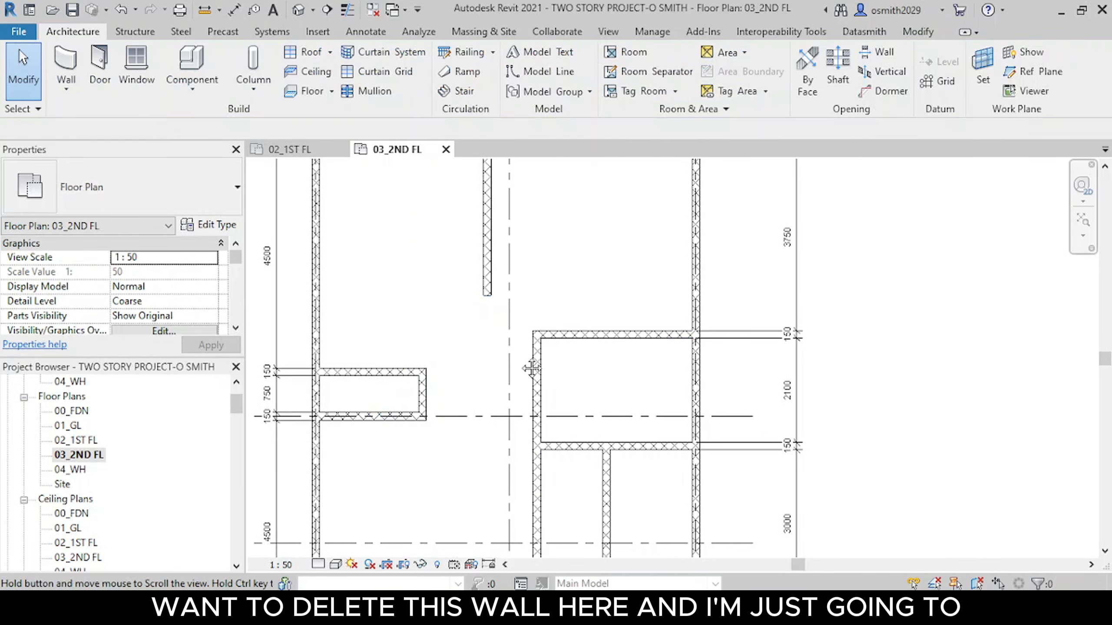
Step: Trim/extend the vertical partition below grid 2 to a corner with the horizontal wall at the lower edge of the upper-right room
middle_drag(532, 368, 499, 381)
scroll(440, 310, down, 2)
middle_drag(453, 324, 390, 359)
click(918, 32)
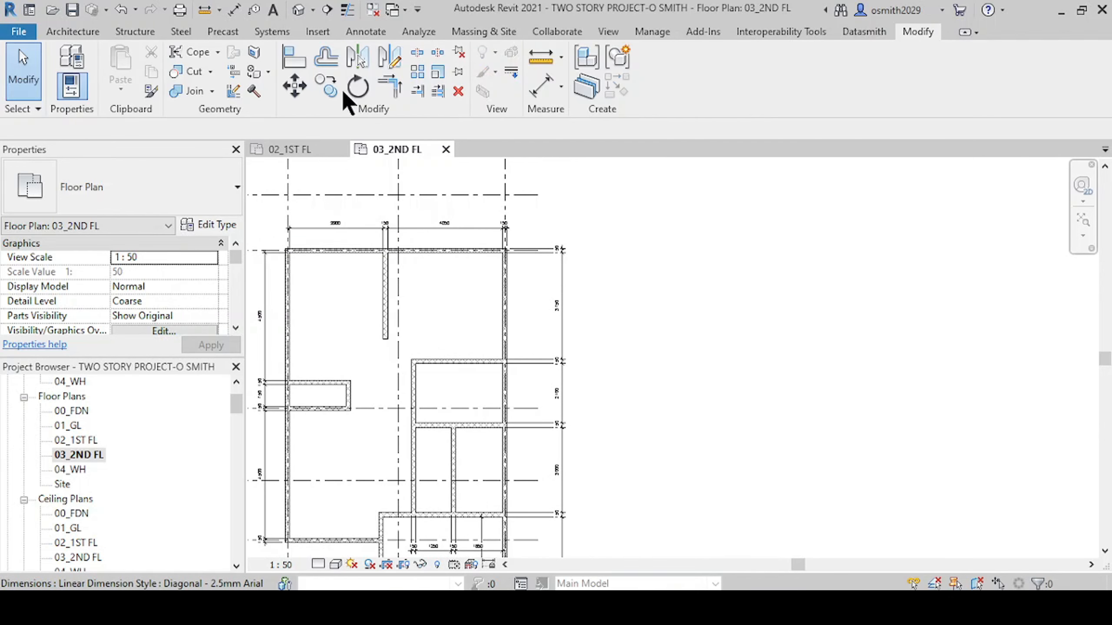
click(389, 87)
scroll(388, 354, up, 3)
click(386, 316)
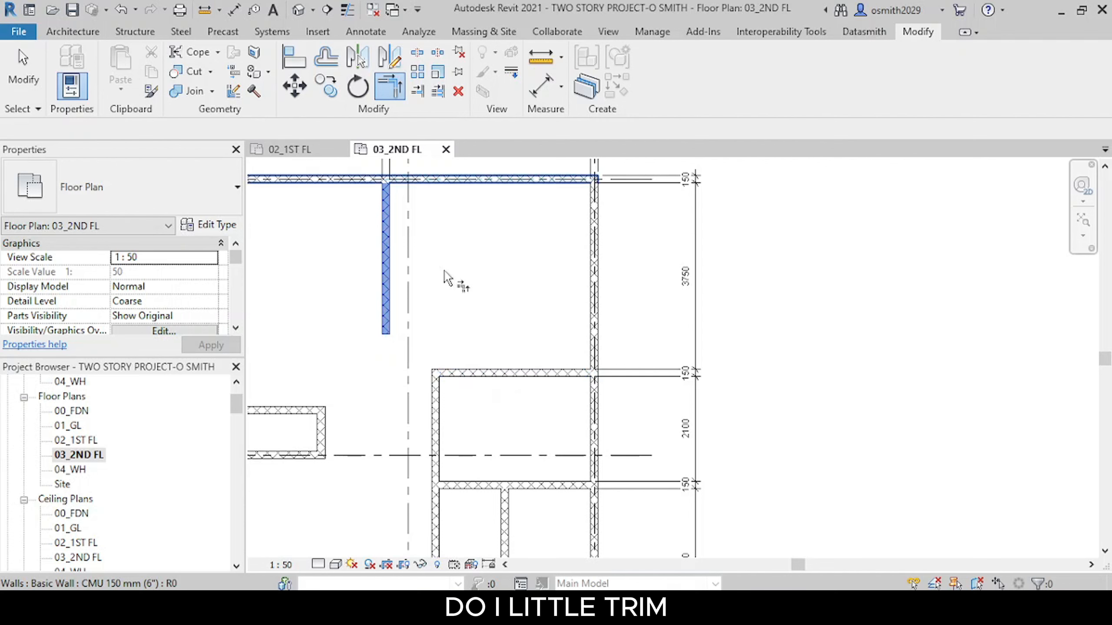
click(482, 376)
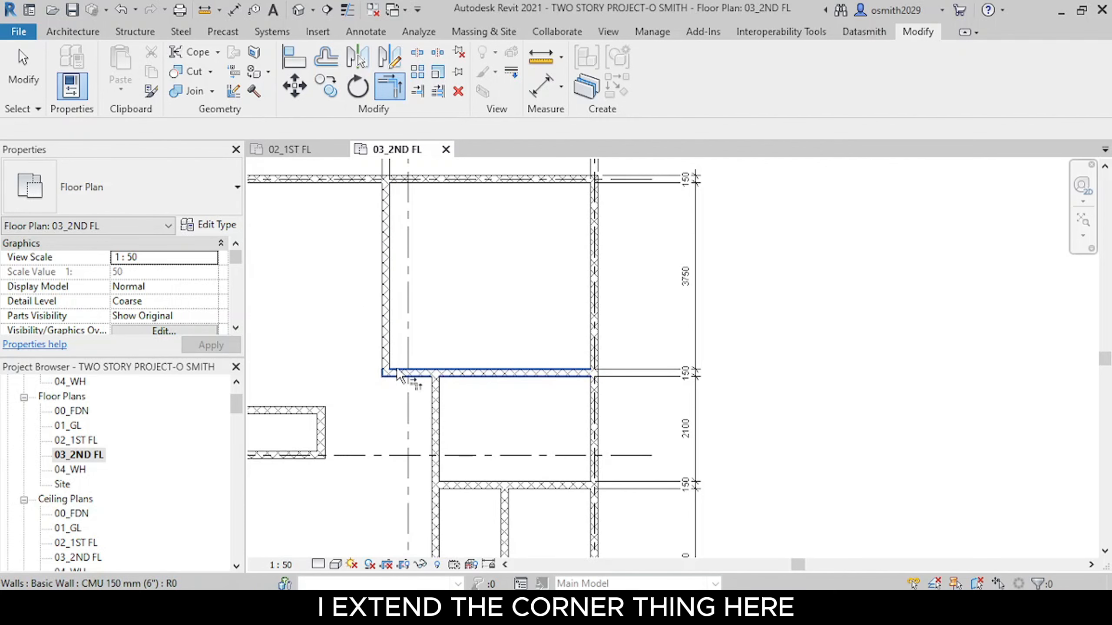
Step: Measure the gap between the extended partition's inner face and the outer face of the small room's left wall with an aligned dimension
scroll(365, 342, up, 2)
middle_drag(368, 350, 273, 303)
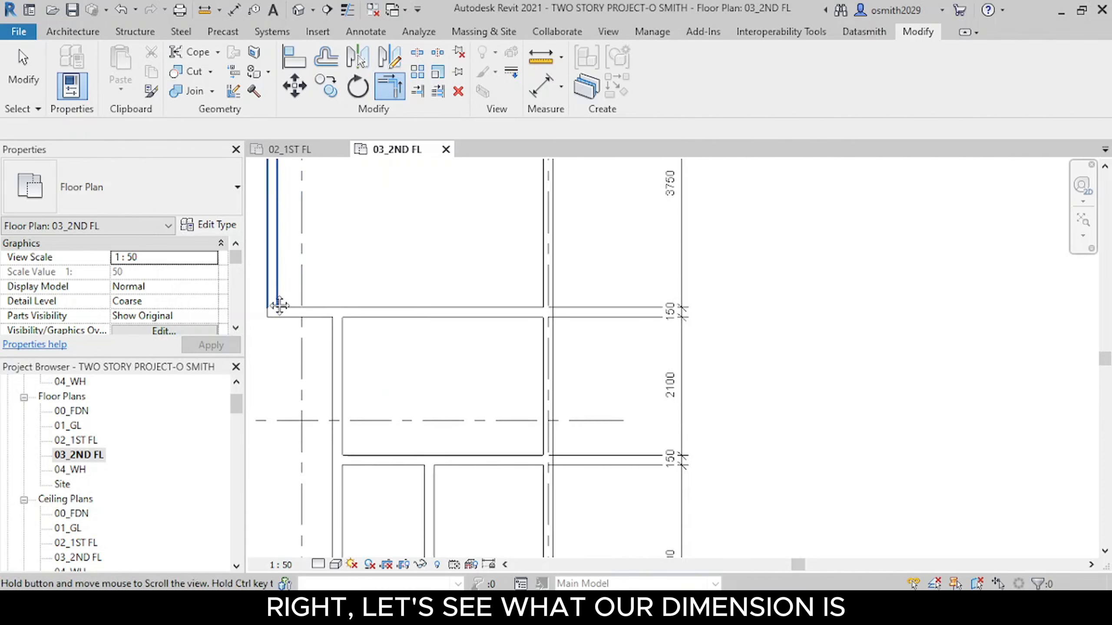
click(234, 9)
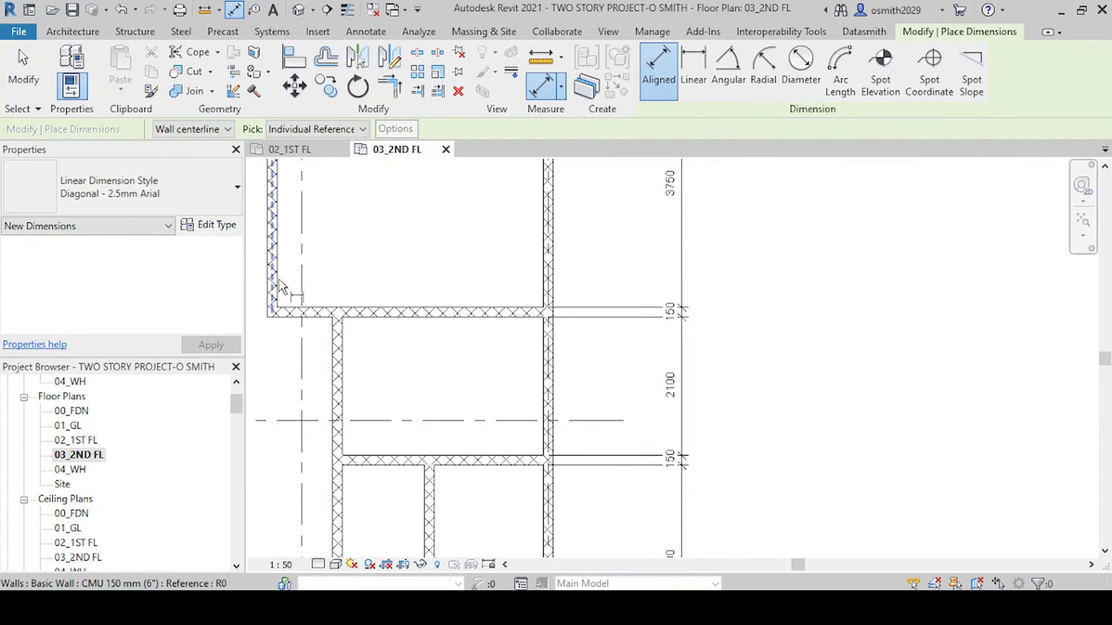
click(280, 280)
click(337, 362)
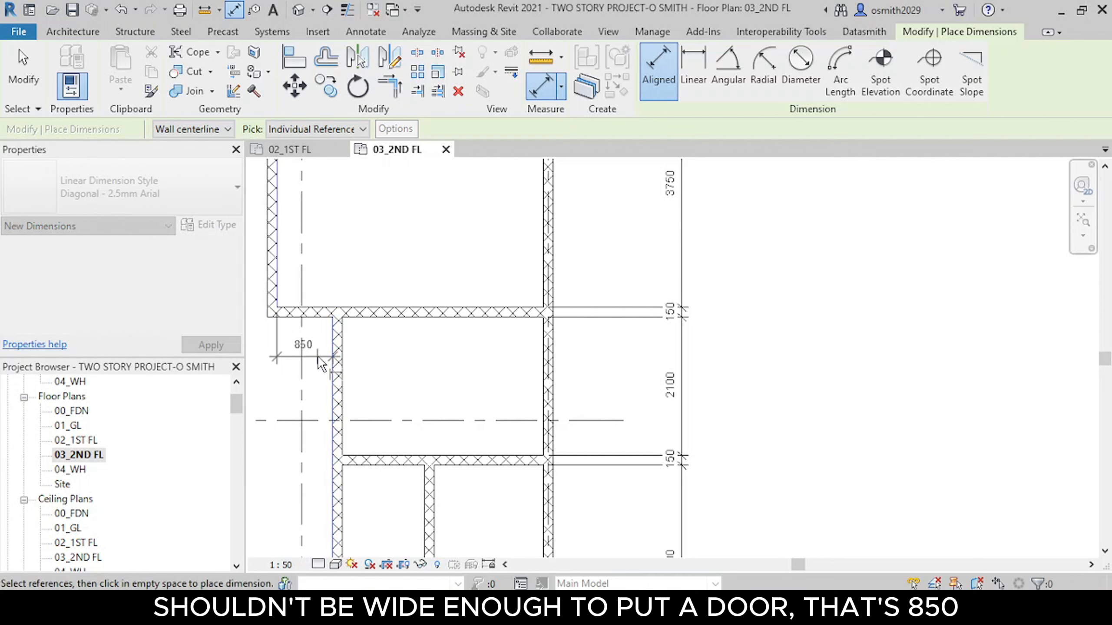
click(319, 358)
key(Escape)
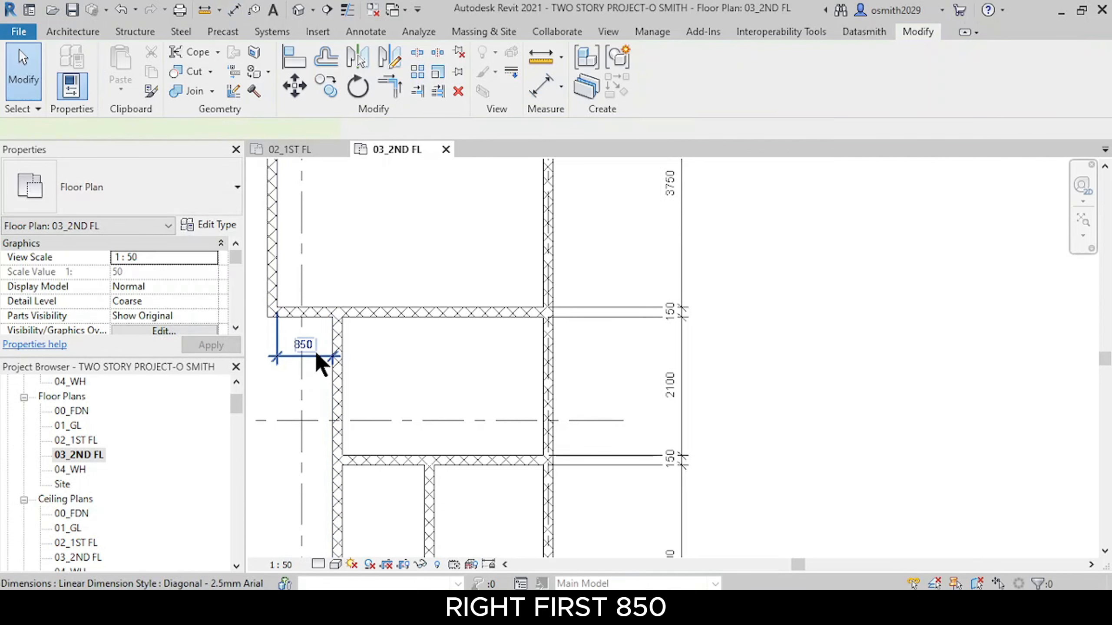
click(315, 355)
key(Escape)
Step: Add an aligned dimension across the inside width of the narrow closet on grid 3
scroll(323, 351, down, 5)
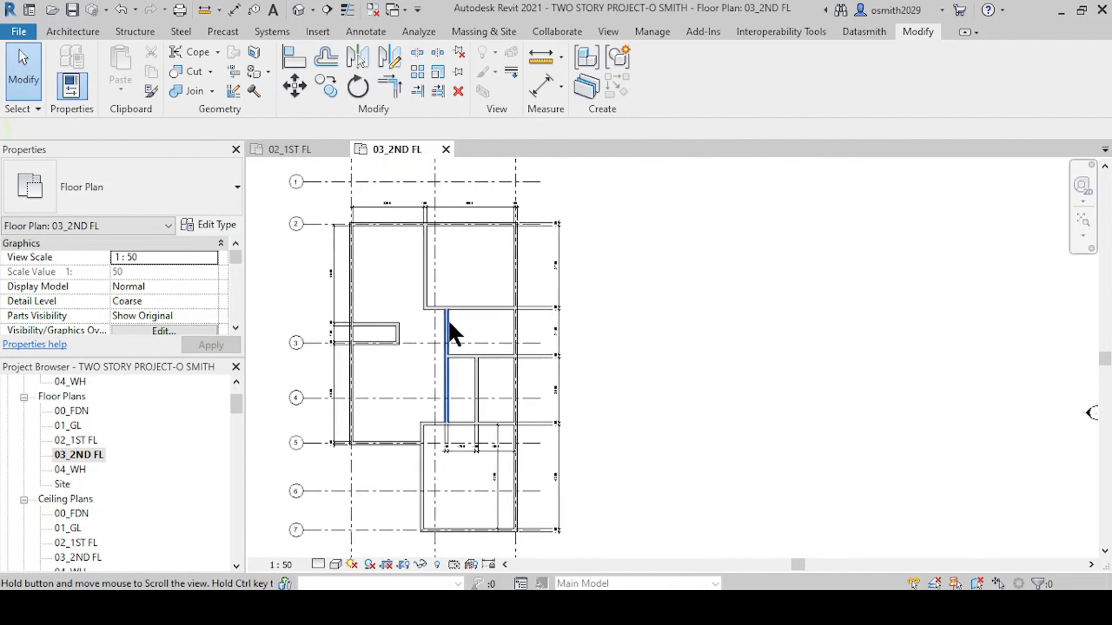
scroll(422, 327, up, 2)
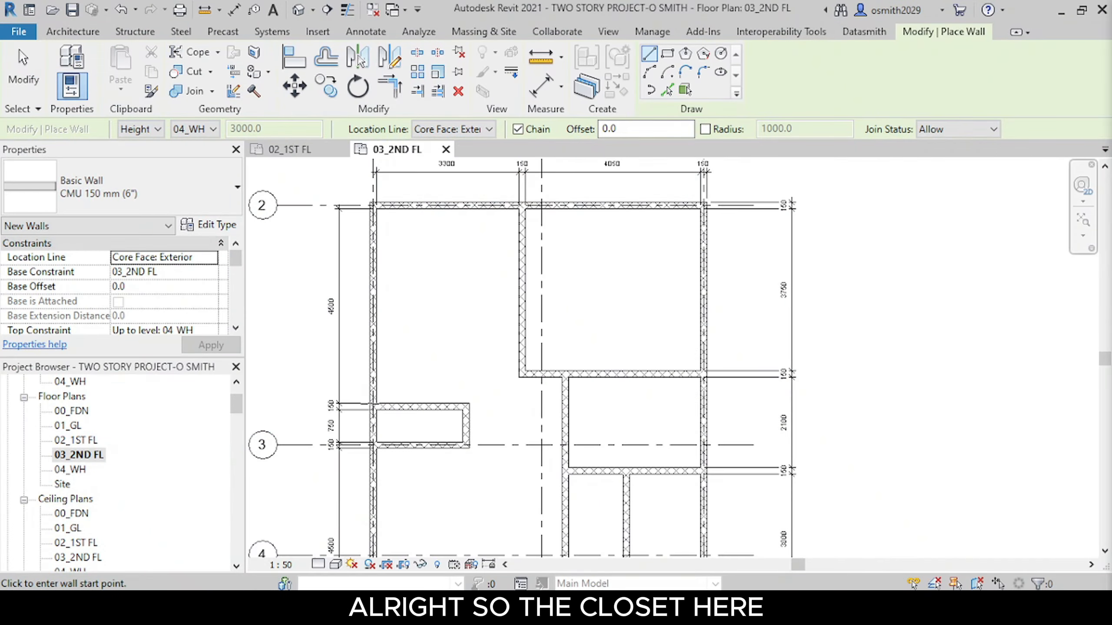
scroll(382, 437, up, 3)
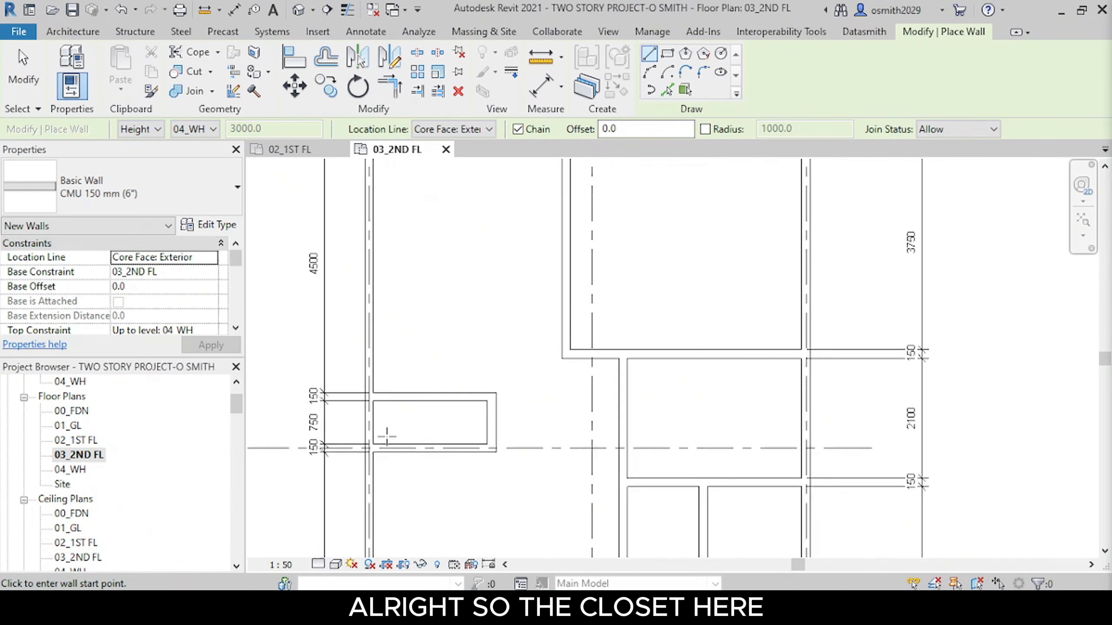
click(235, 10)
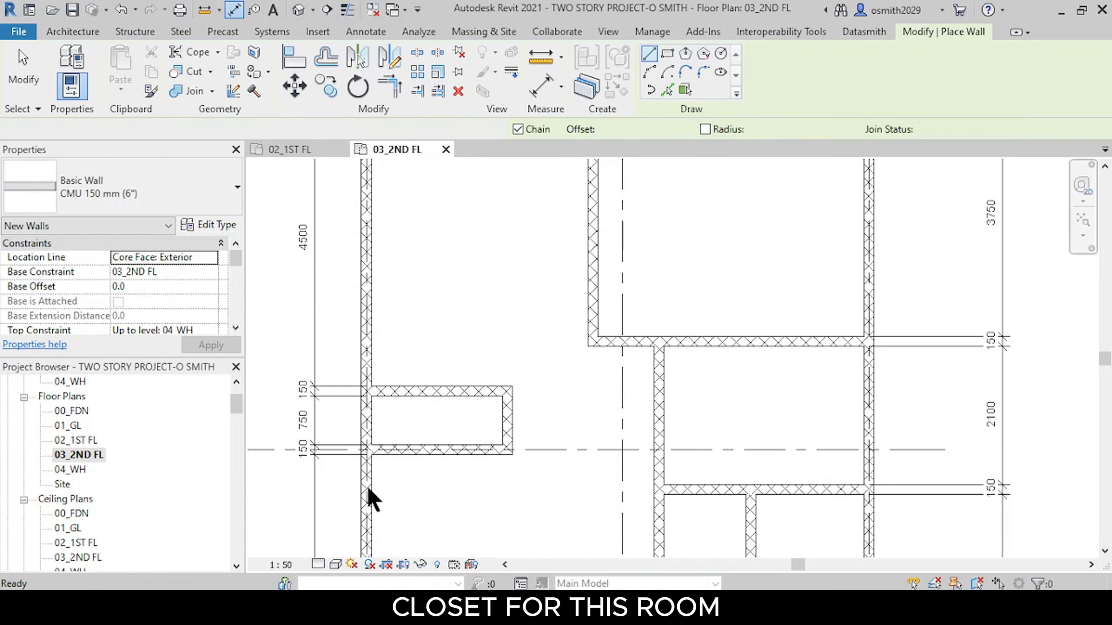
scroll(369, 420, up, 2)
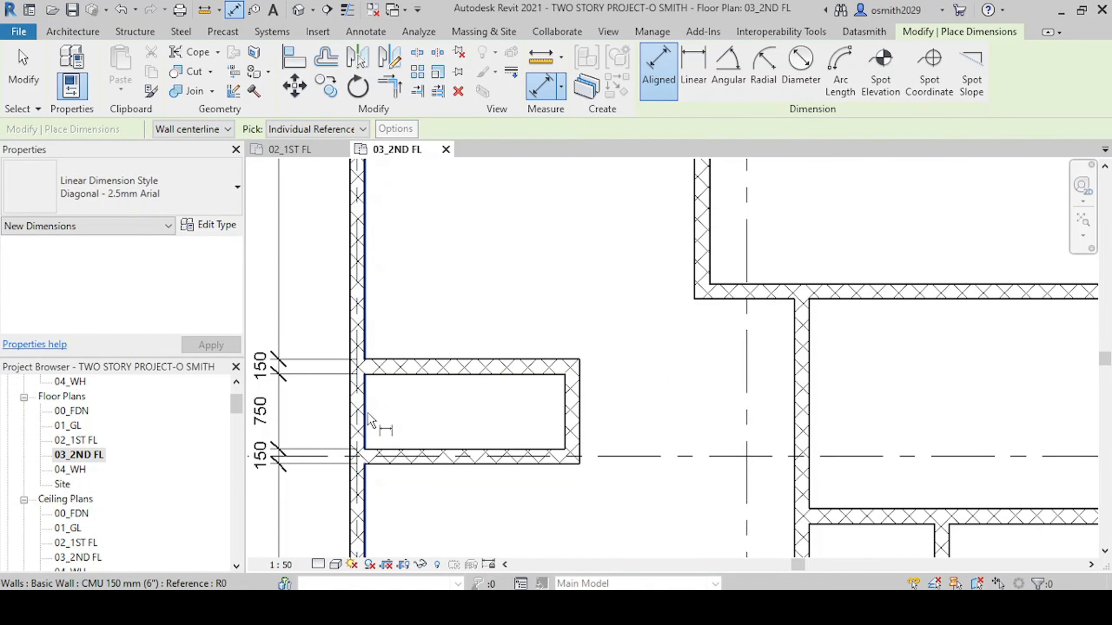
click(374, 421)
click(566, 423)
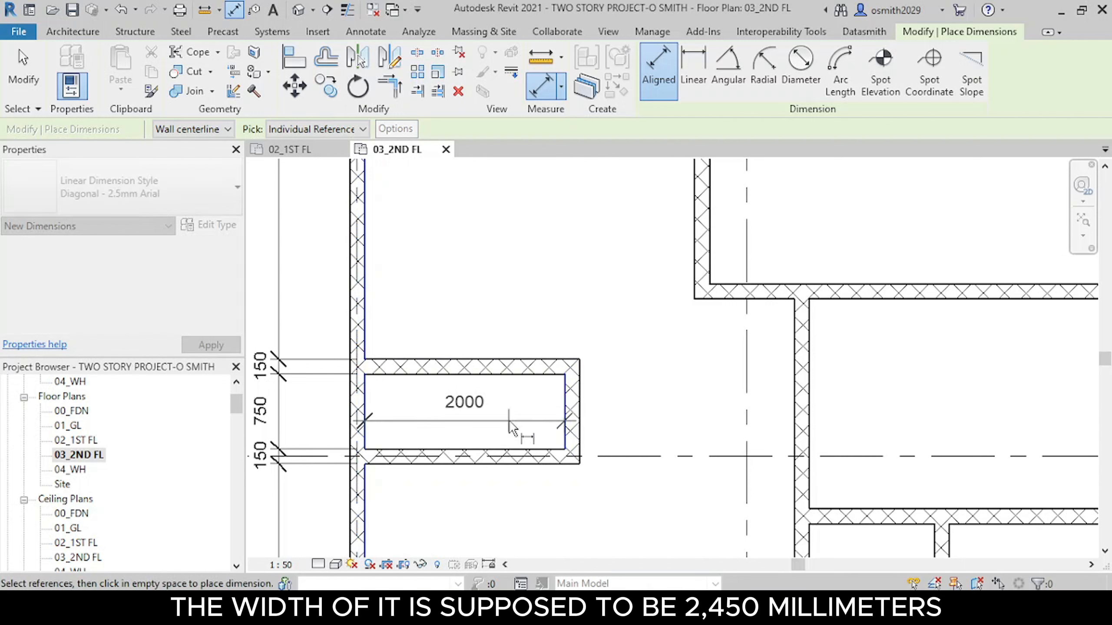
click(509, 421)
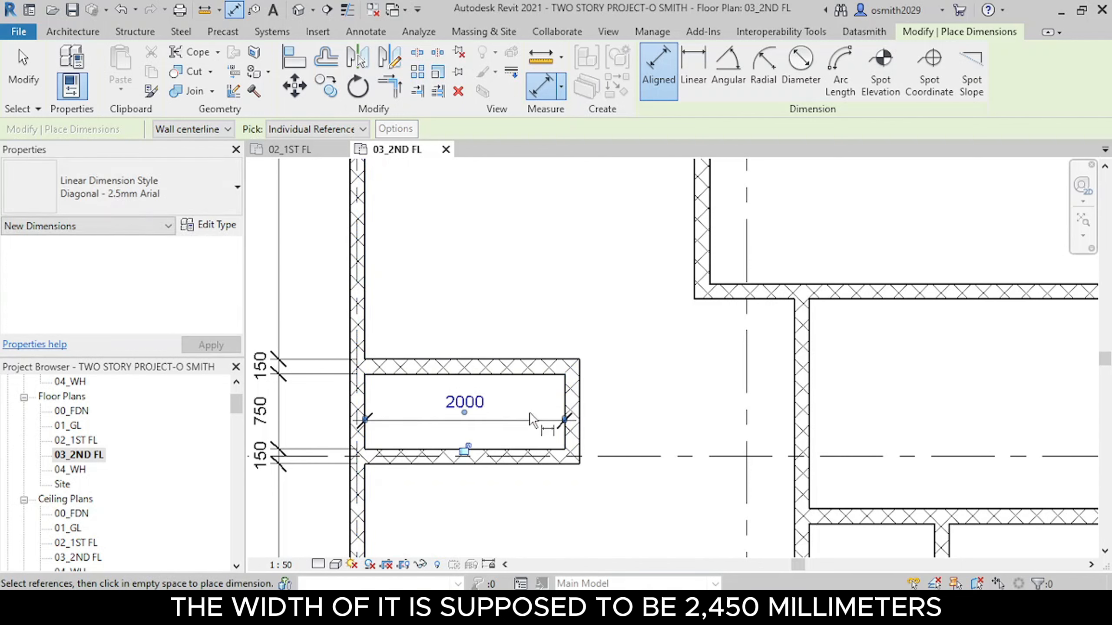
key(Escape)
key(Escape)
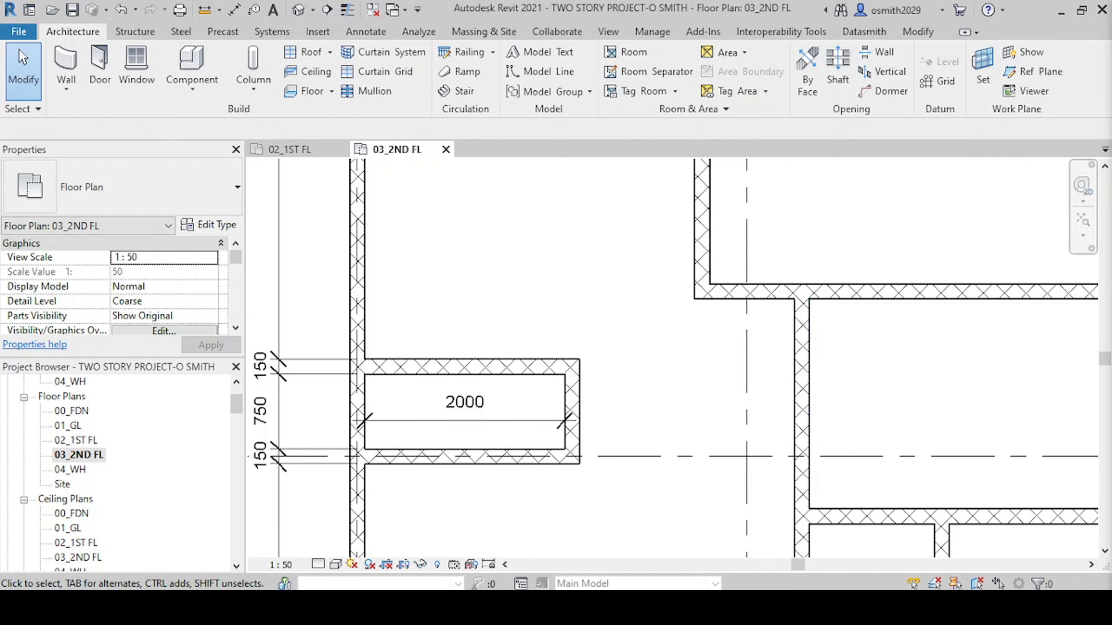
Step: Set the grid 3 closet's inside width to 2450 mm by moving its right end wall
click(571, 389)
click(465, 407)
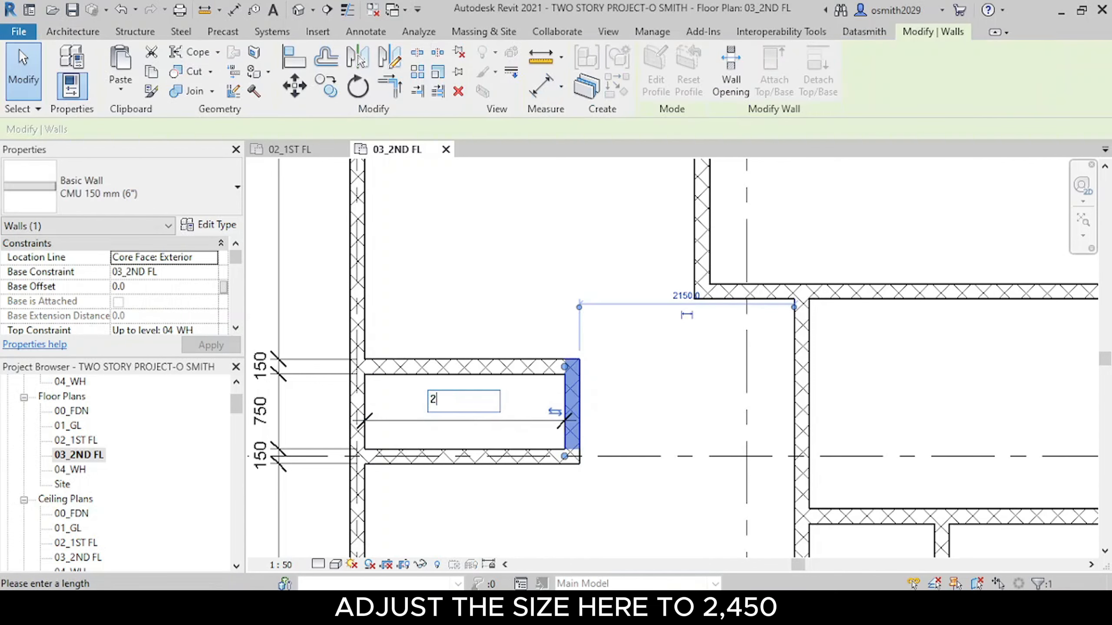
text(2450)
key(Return)
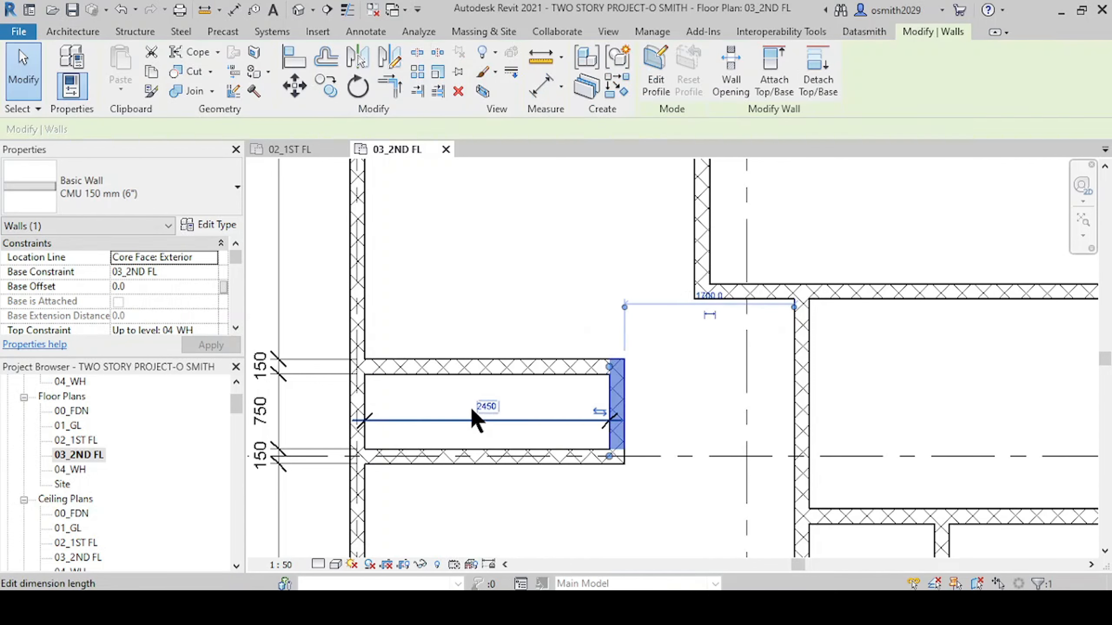
click(683, 407)
Step: Draw a 45-degree wall, location line Wall Centerline, from the closet's upper-right corner to the lower corner of the vertical partition
middle_drag(683, 404, 605, 421)
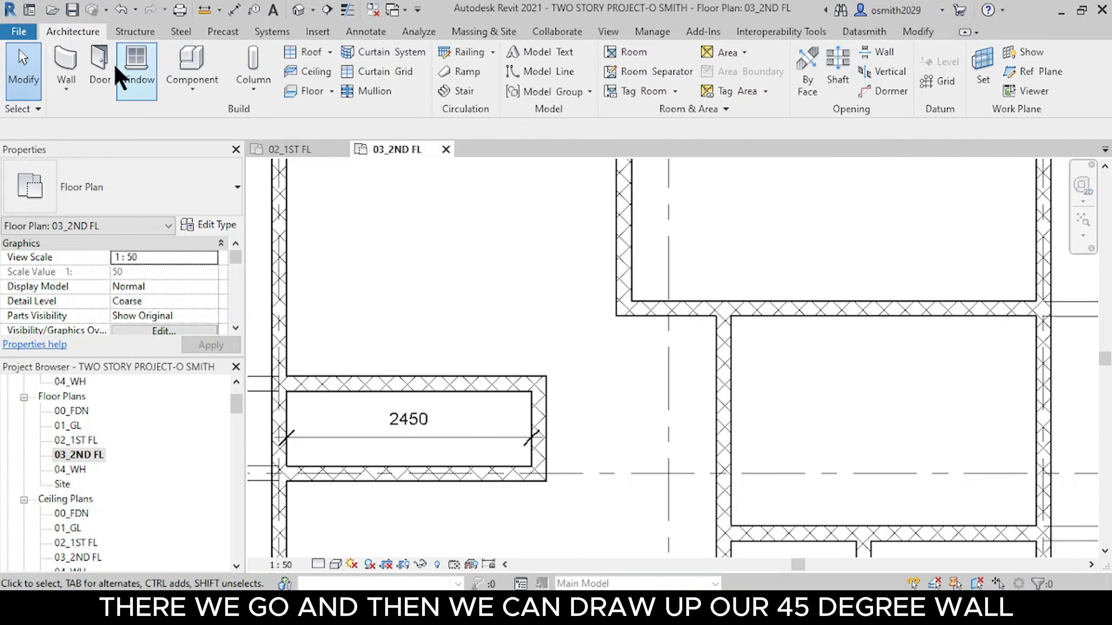
click(67, 70)
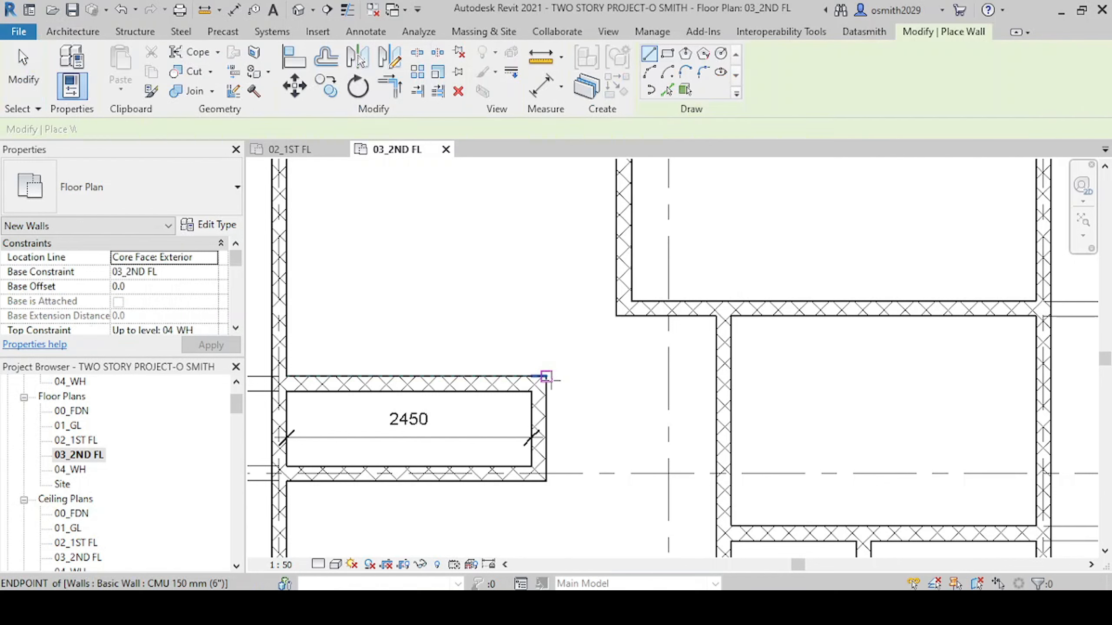
click(462, 129)
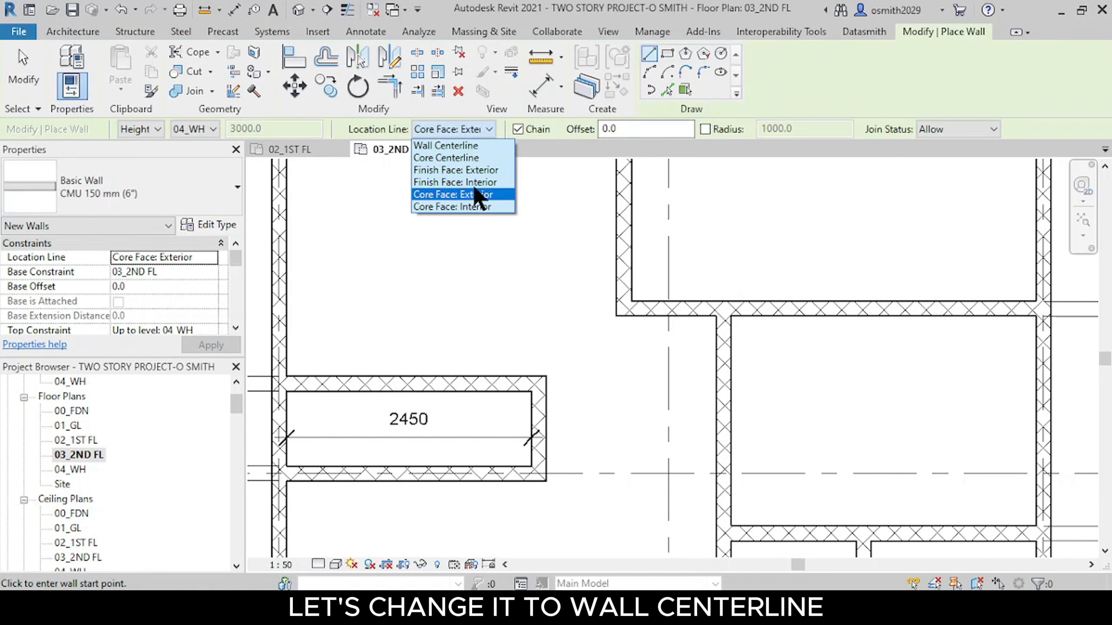
click(464, 145)
click(548, 377)
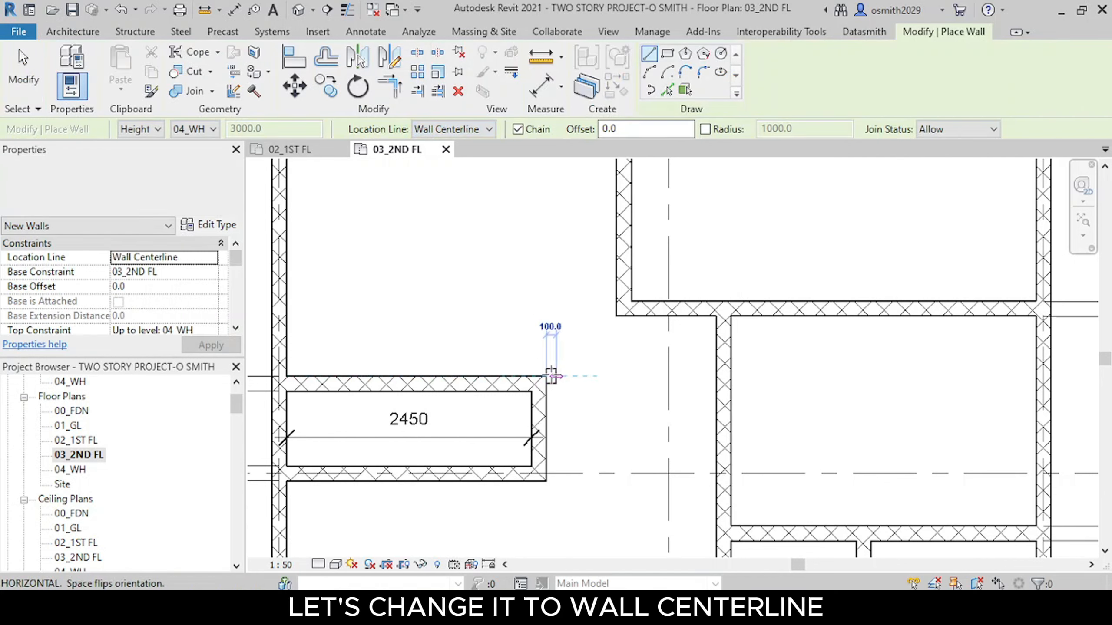
click(619, 309)
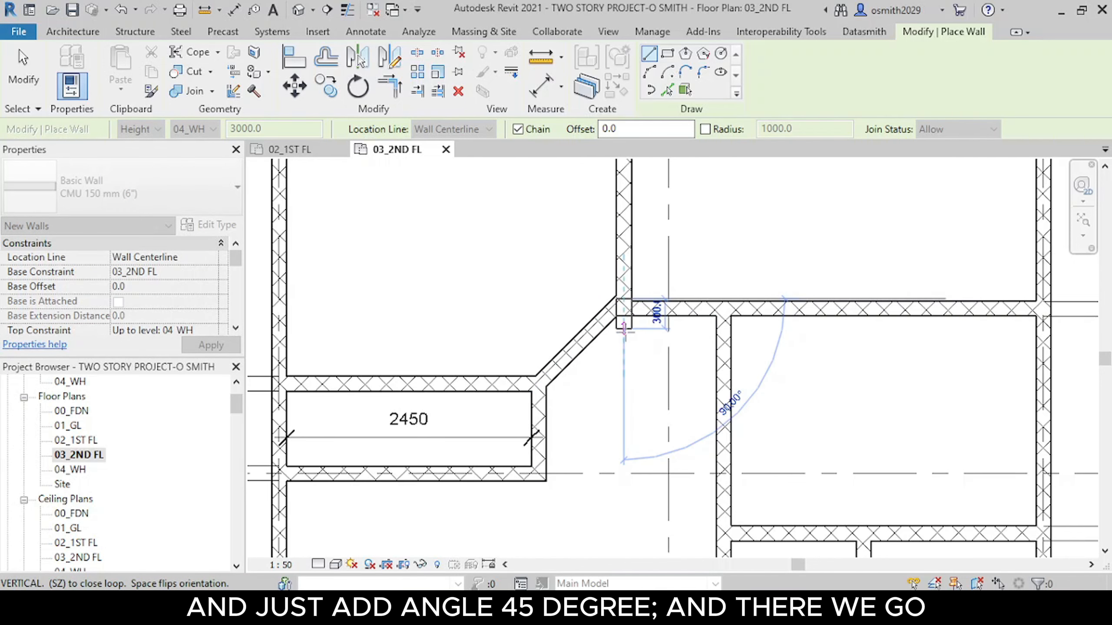
key(Escape)
key(Escape)
scroll(623, 334, down, 3)
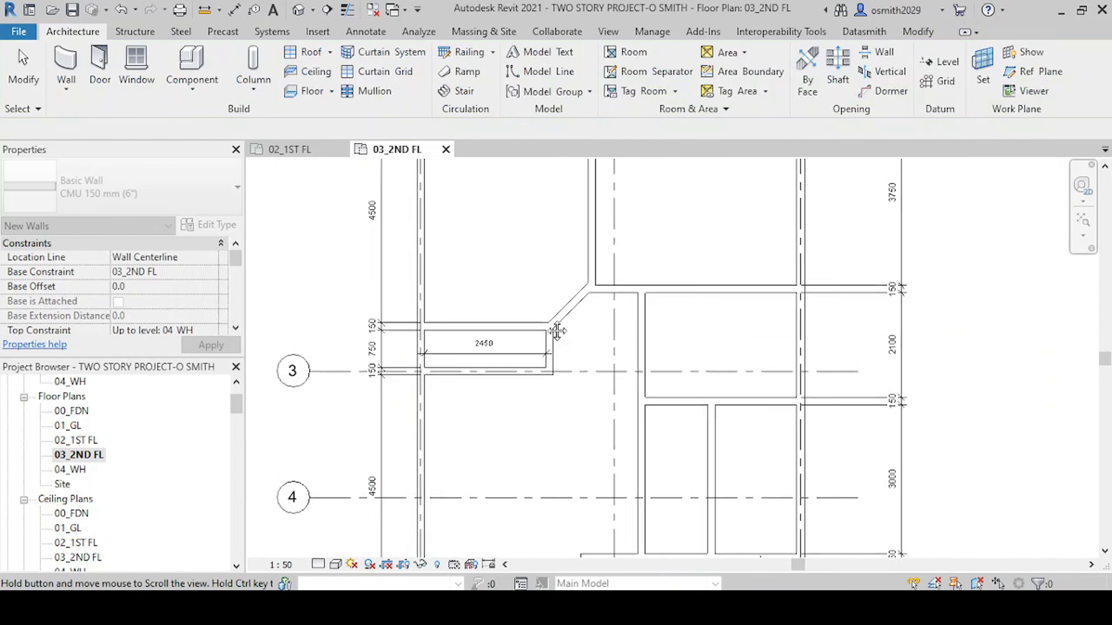
scroll(546, 335, down, 3)
middle_drag(607, 439, 595, 329)
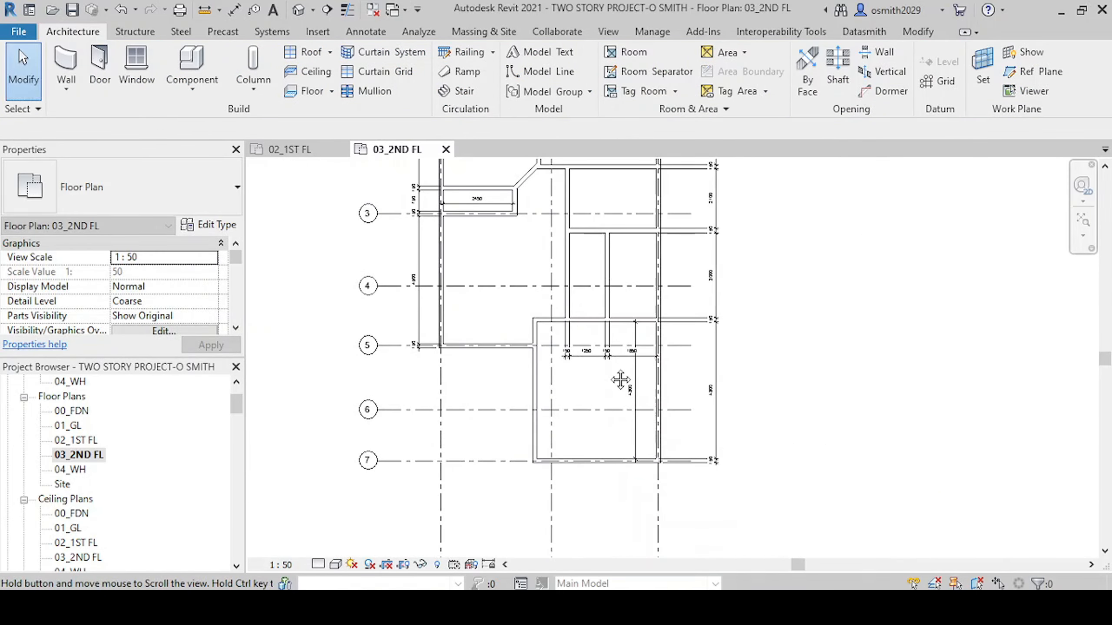
scroll(578, 324, up, 5)
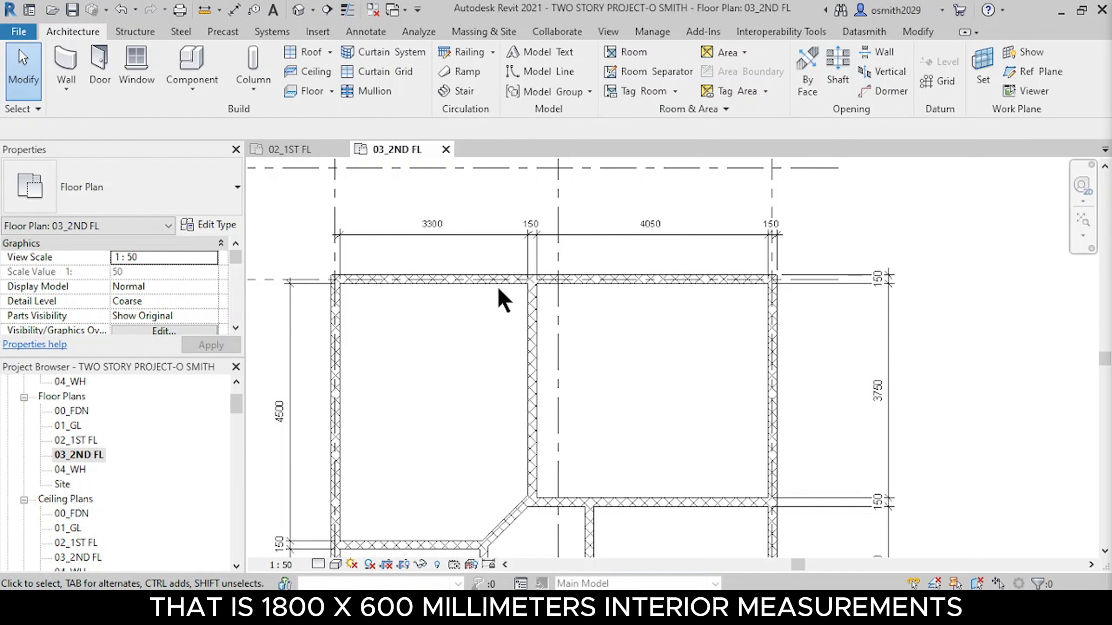
Step: Draw two walls, location line Core Face: Exterior, enclosing a 600 x 1800 mm closet in the upper-right room's upper-left corner
click(72, 66)
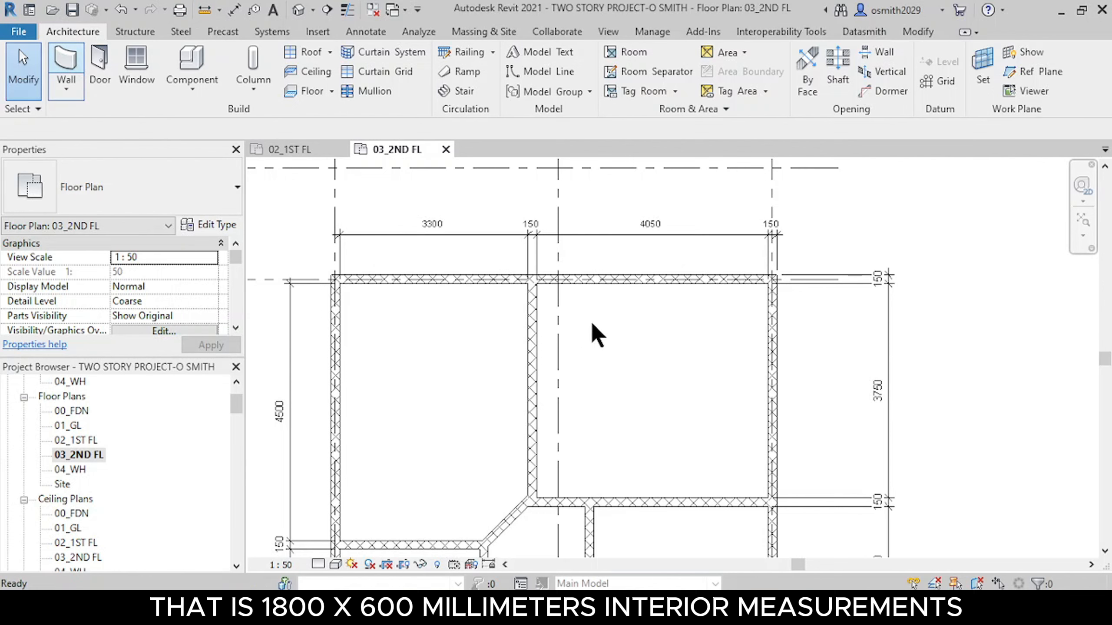
scroll(546, 348, up, 3)
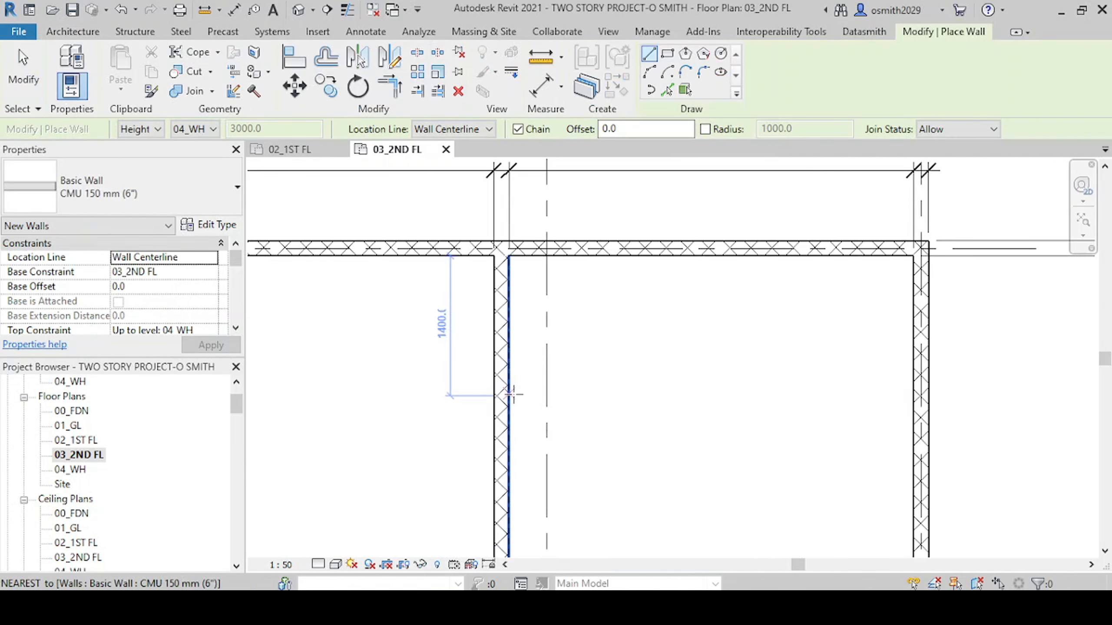
click(508, 435)
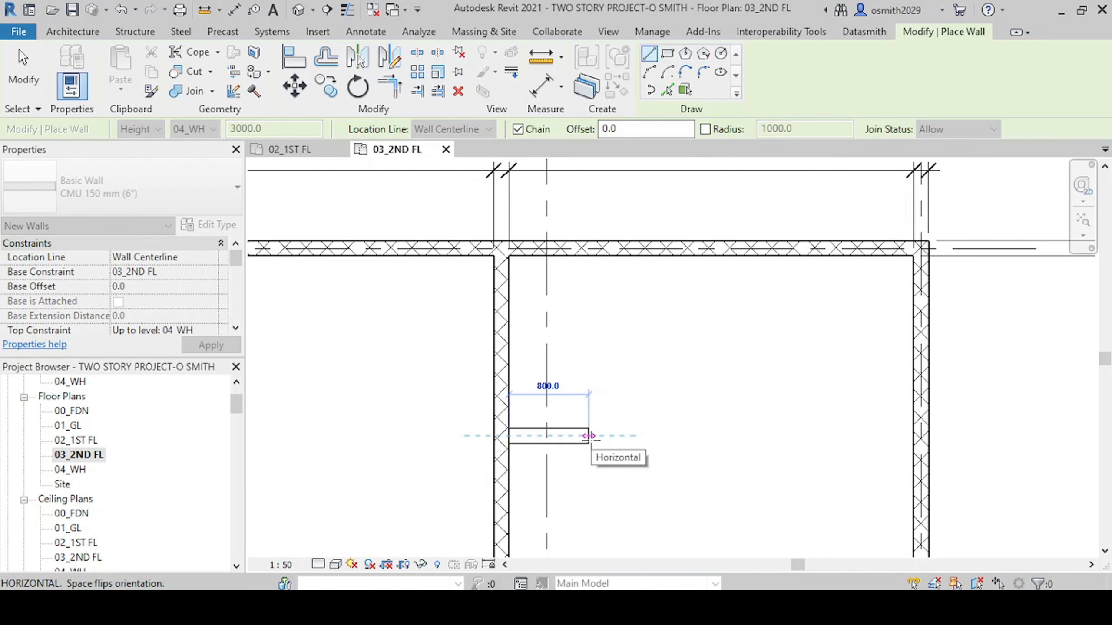
key(Escape)
click(460, 128)
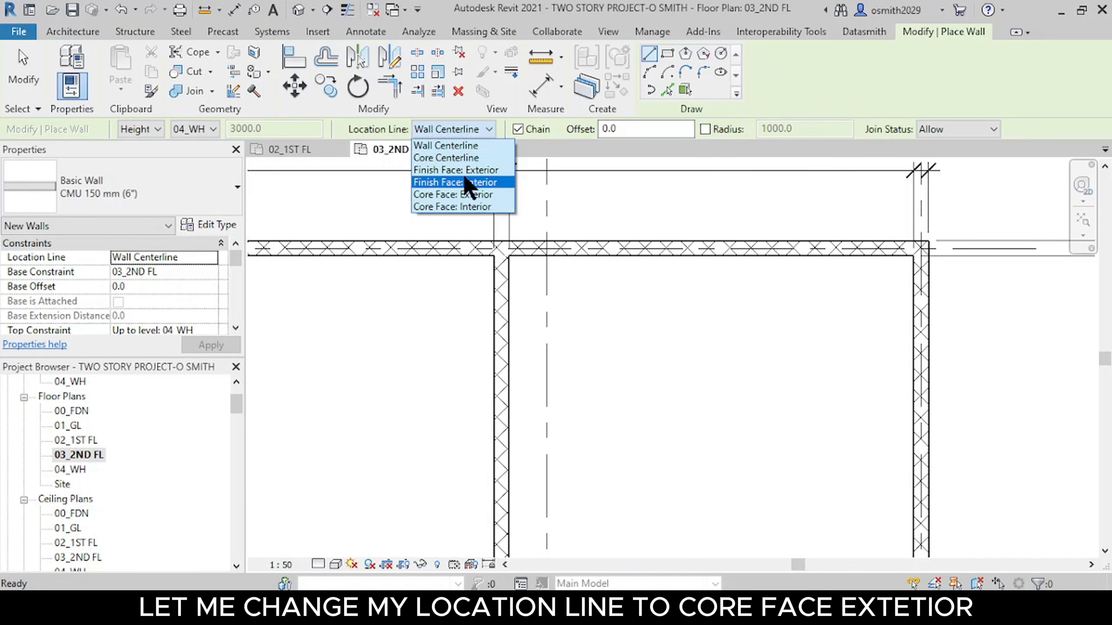
click(468, 195)
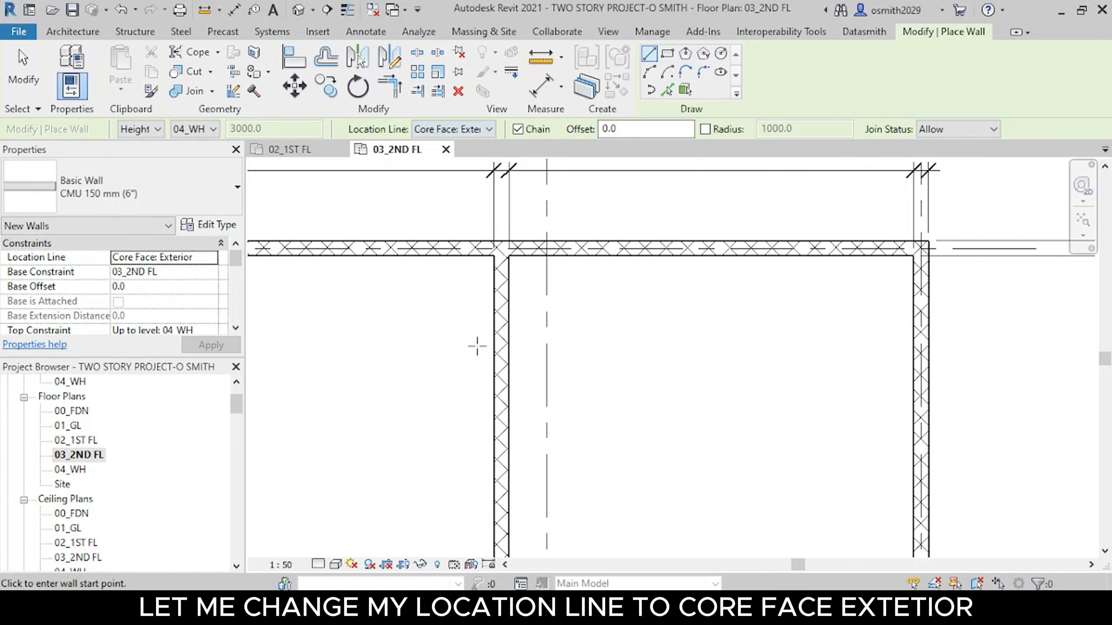
click(509, 435)
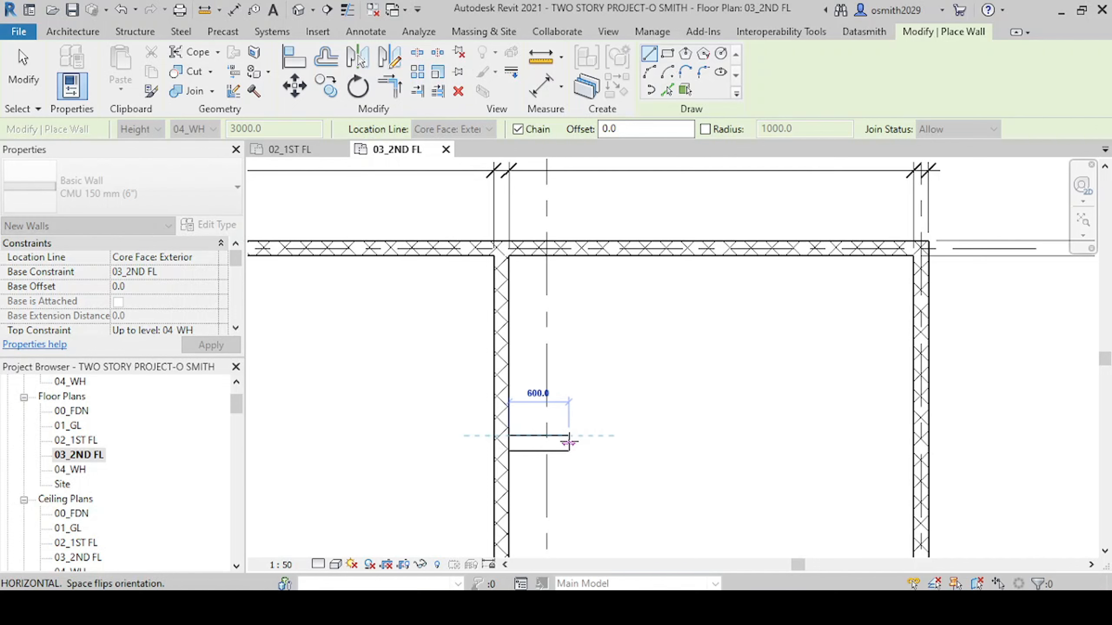
click(569, 437)
click(569, 256)
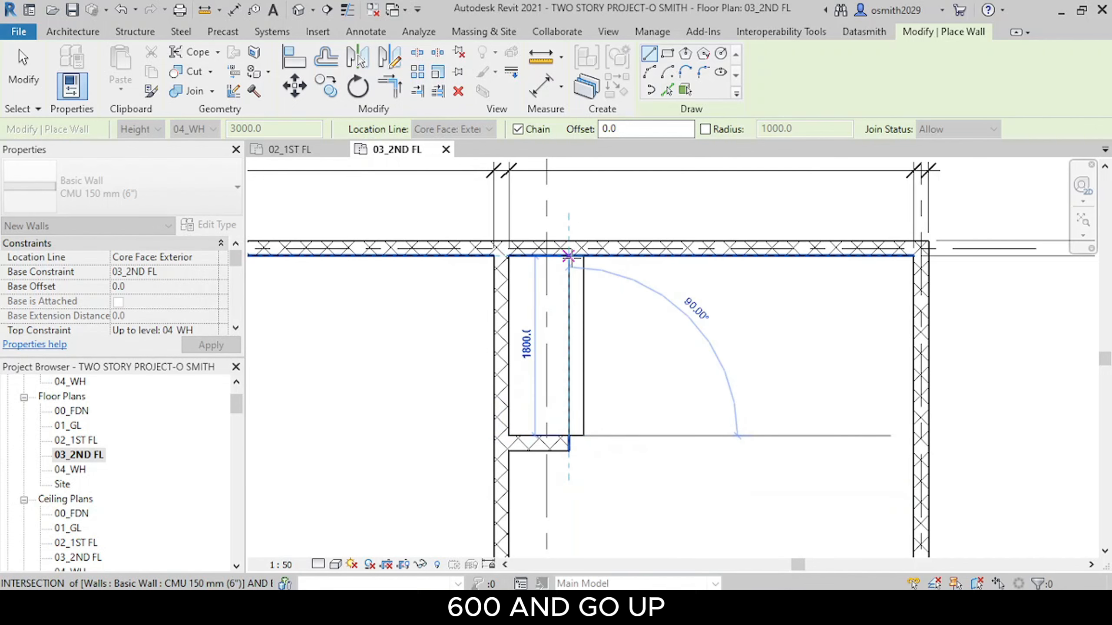
key(Escape)
key(Escape)
scroll(664, 400, down, 4)
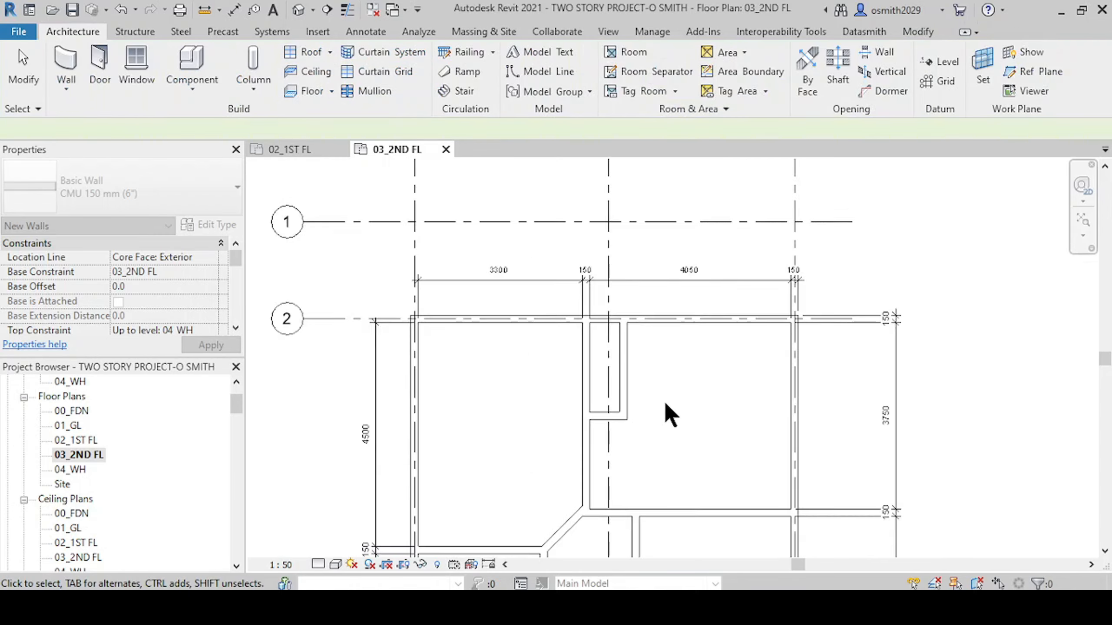
Step: Extend the upper end of the vertical wall that crosses grid 5 up to grid 4
middle_drag(664, 473, 558, 175)
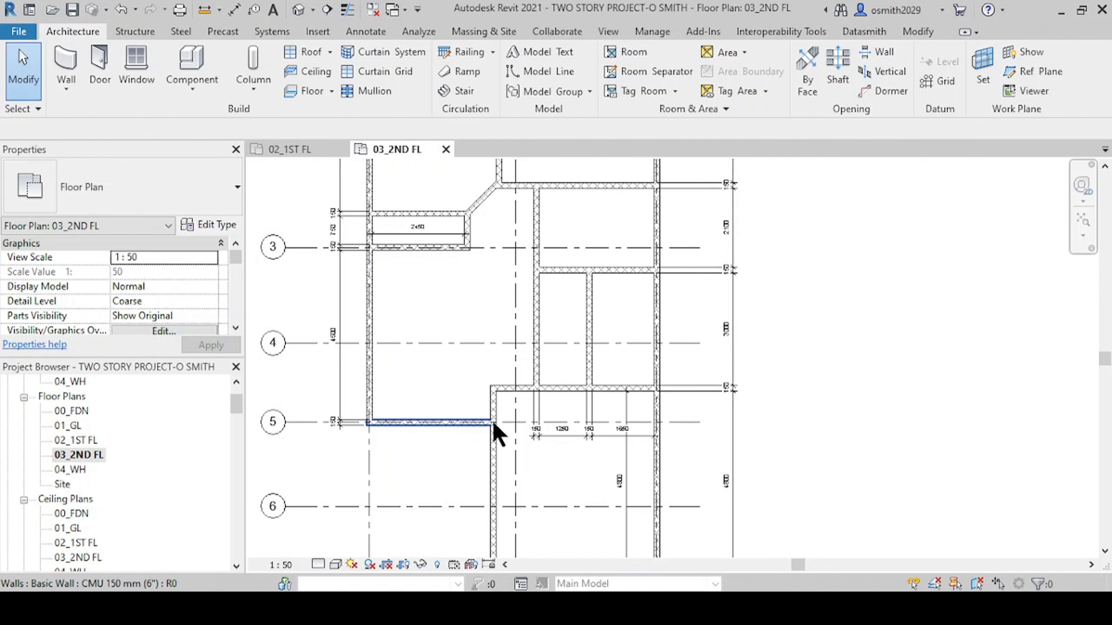
scroll(494, 422, up, 2)
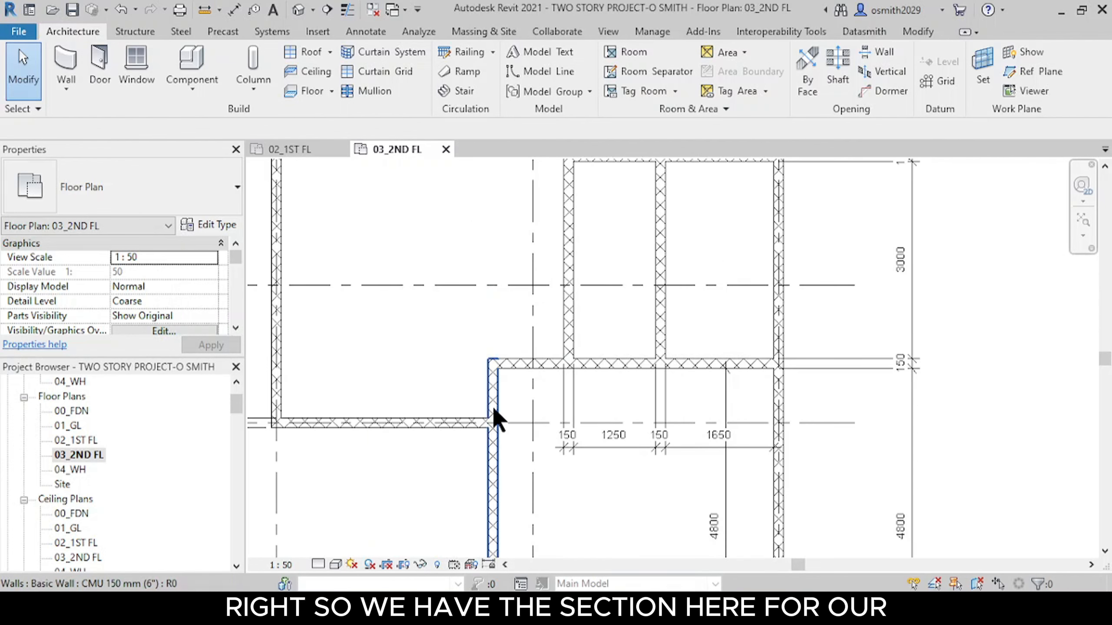
scroll(493, 420, down, 2)
mouse_move(532, 435)
middle_down()
mouse_move(539, 469)
mouse_move(547, 391)
mouse_move(562, 527)
middle_up()
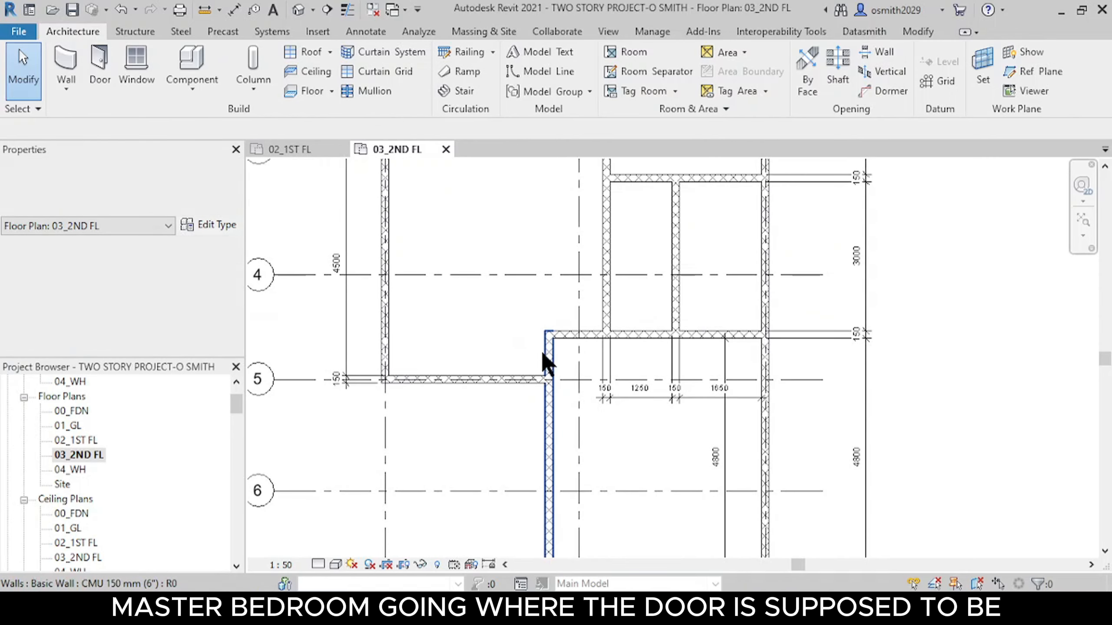
middle_drag(553, 370, 554, 403)
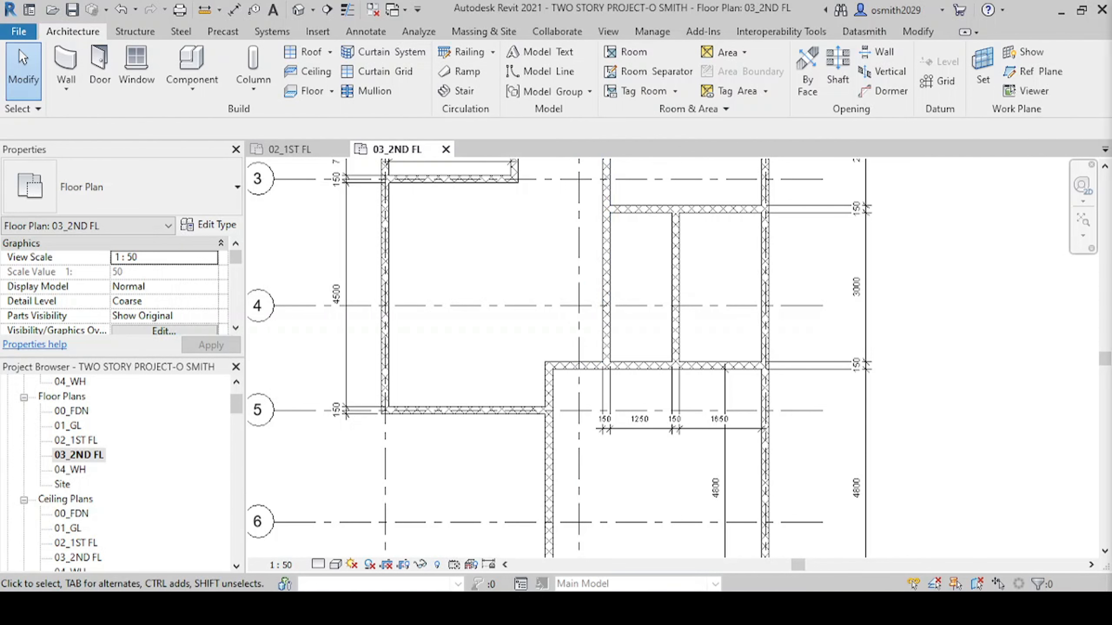
click(550, 387)
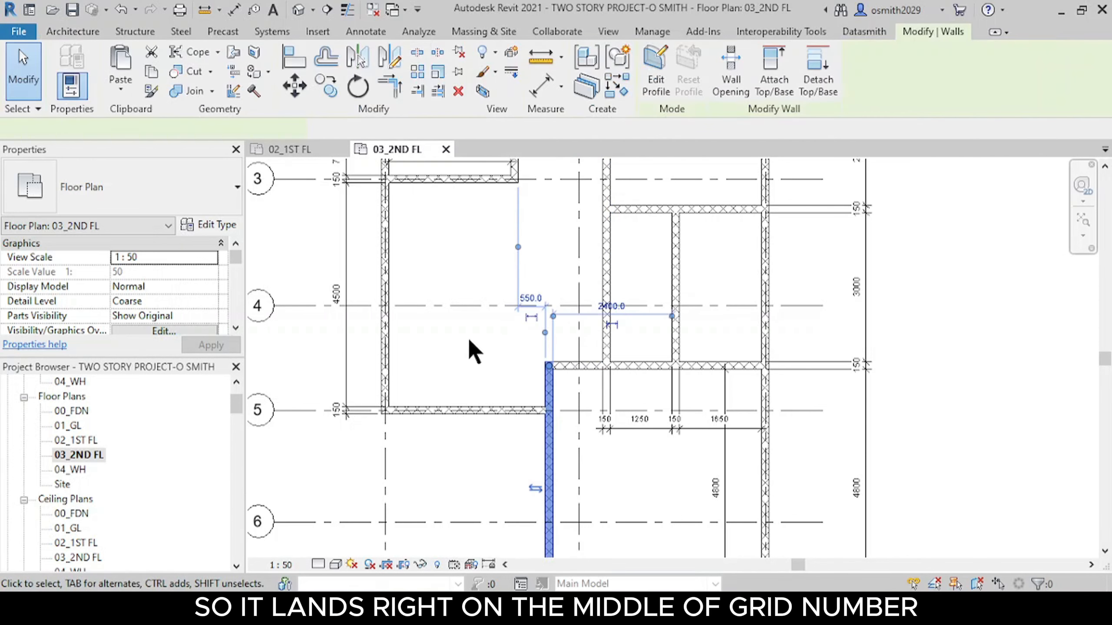
middle_drag(492, 356, 550, 359)
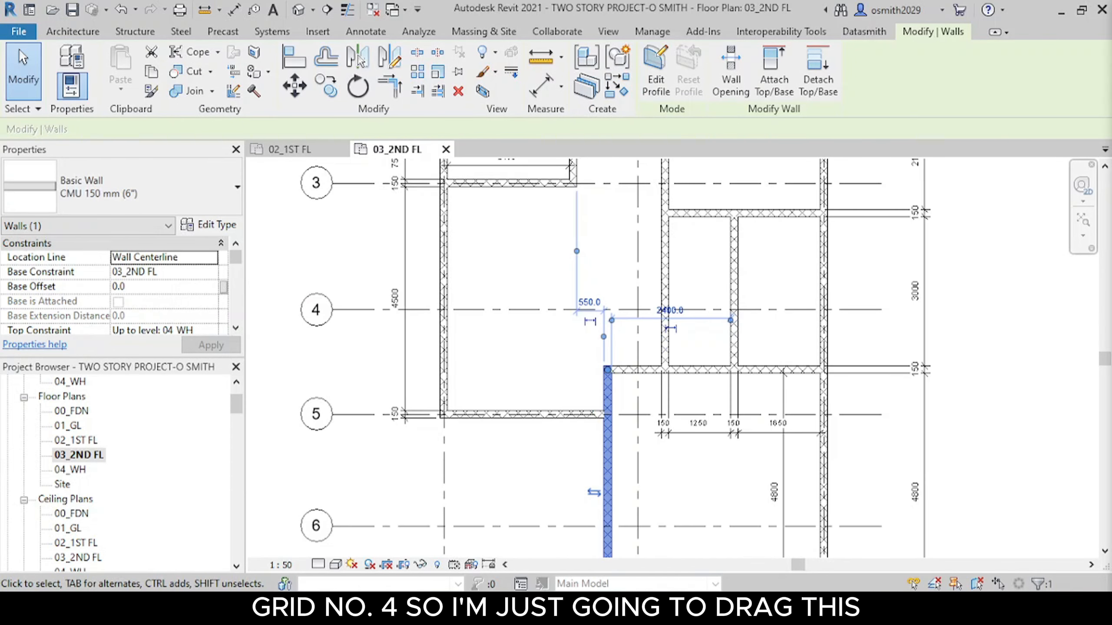
scroll(596, 354, up, 2)
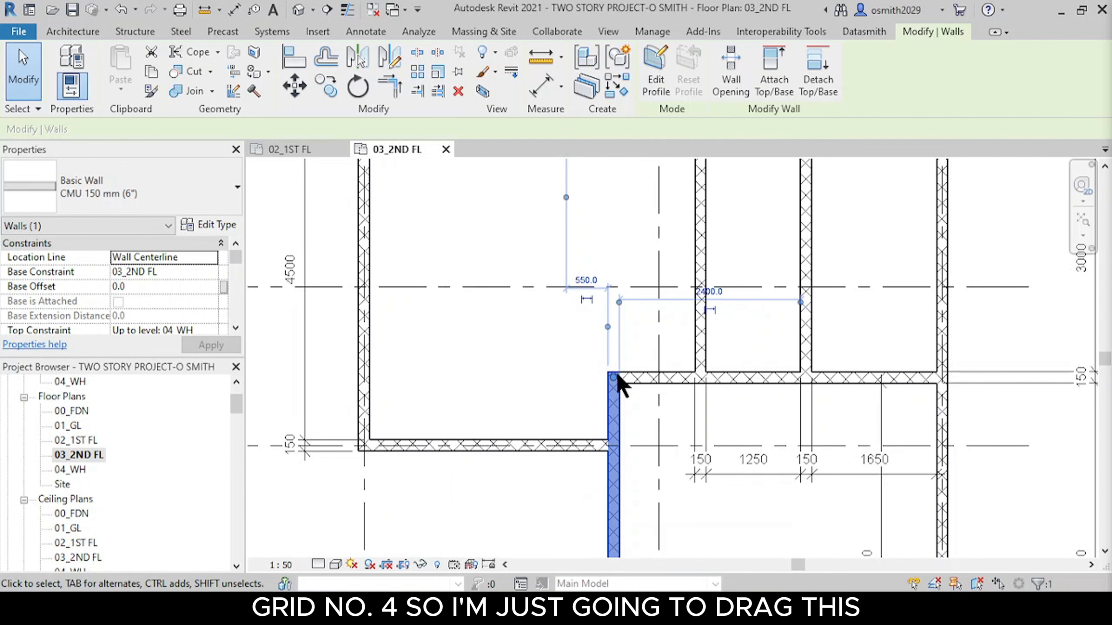
click(549, 371)
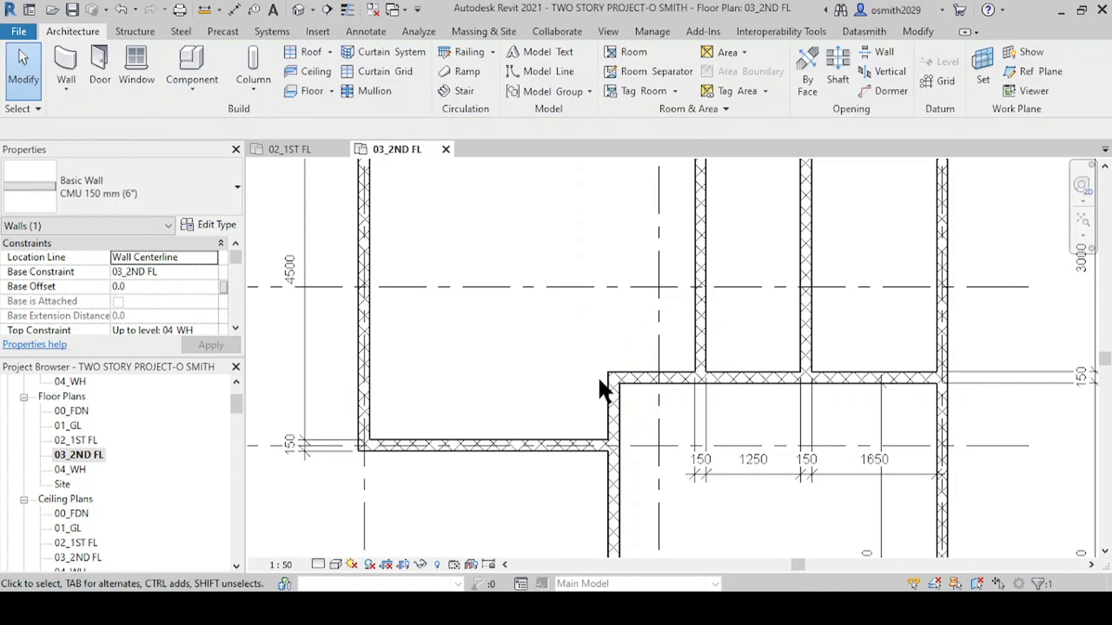
click(613, 398)
drag(613, 374, 612, 288)
click(591, 353)
Step: Trim the horizontal wall below the two small rooms to a corner with their left partition, keeping the side towards the rooms
middle_drag(660, 412, 548, 400)
scroll(560, 367, up, 3)
click(567, 371)
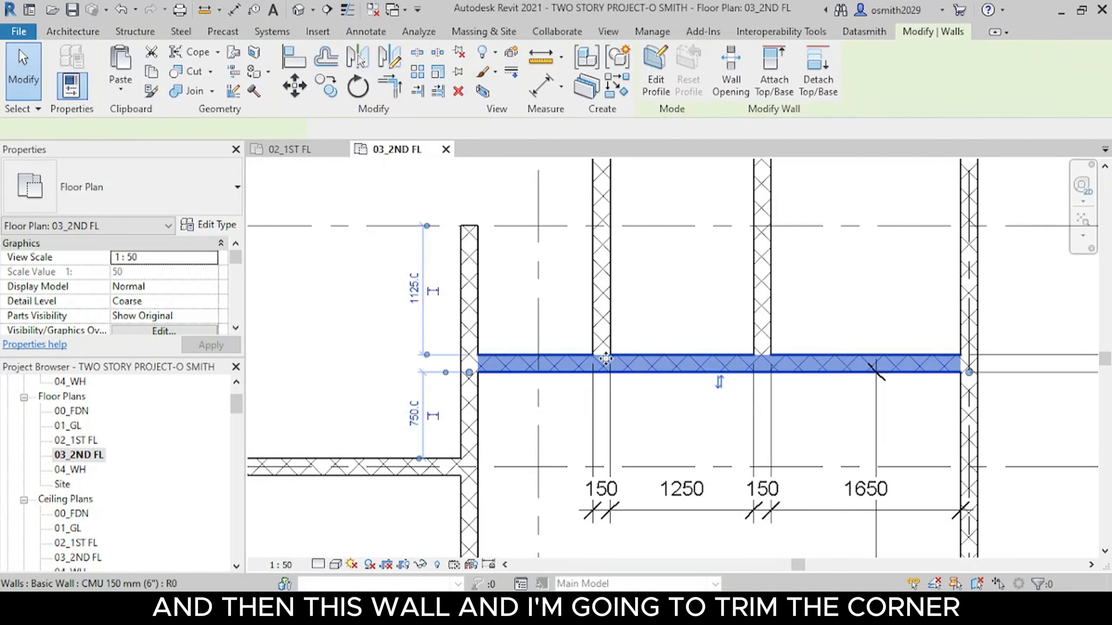
click(391, 90)
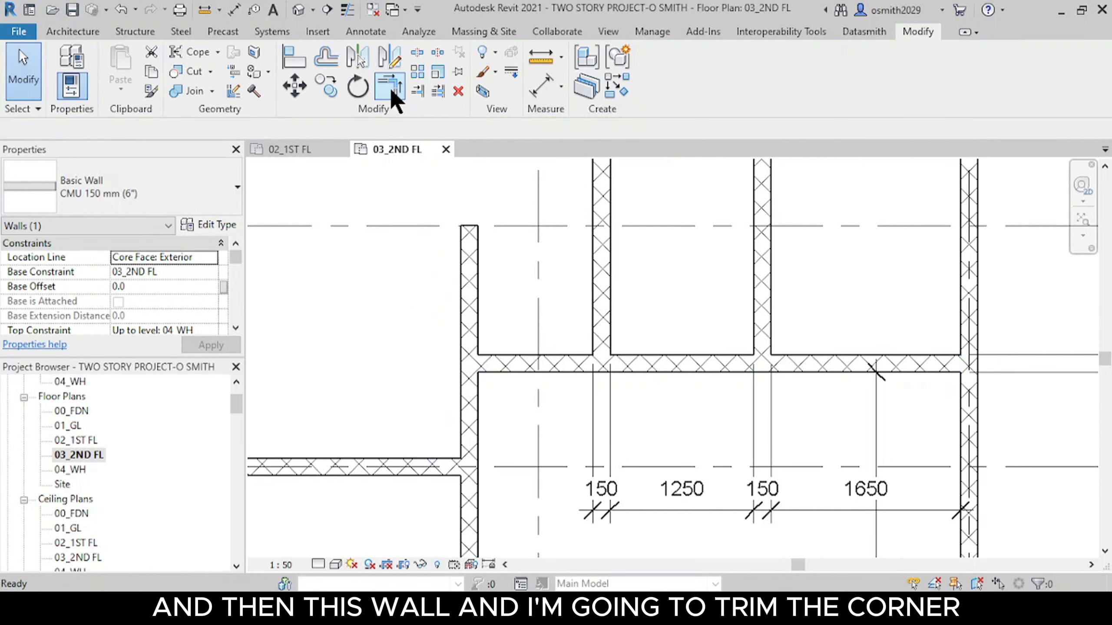
click(606, 333)
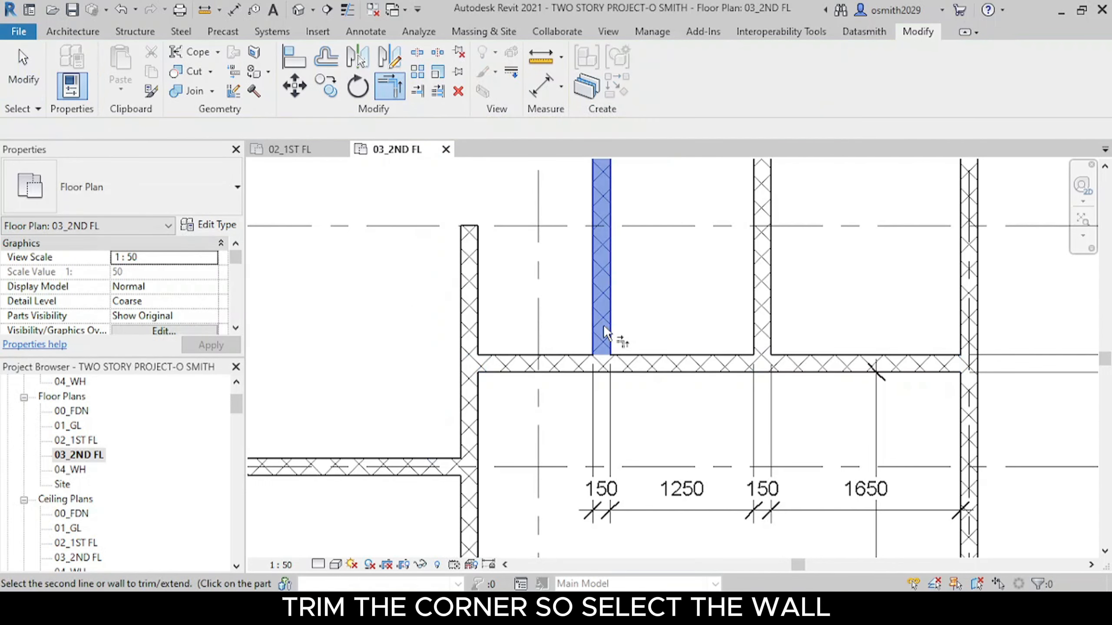
click(673, 377)
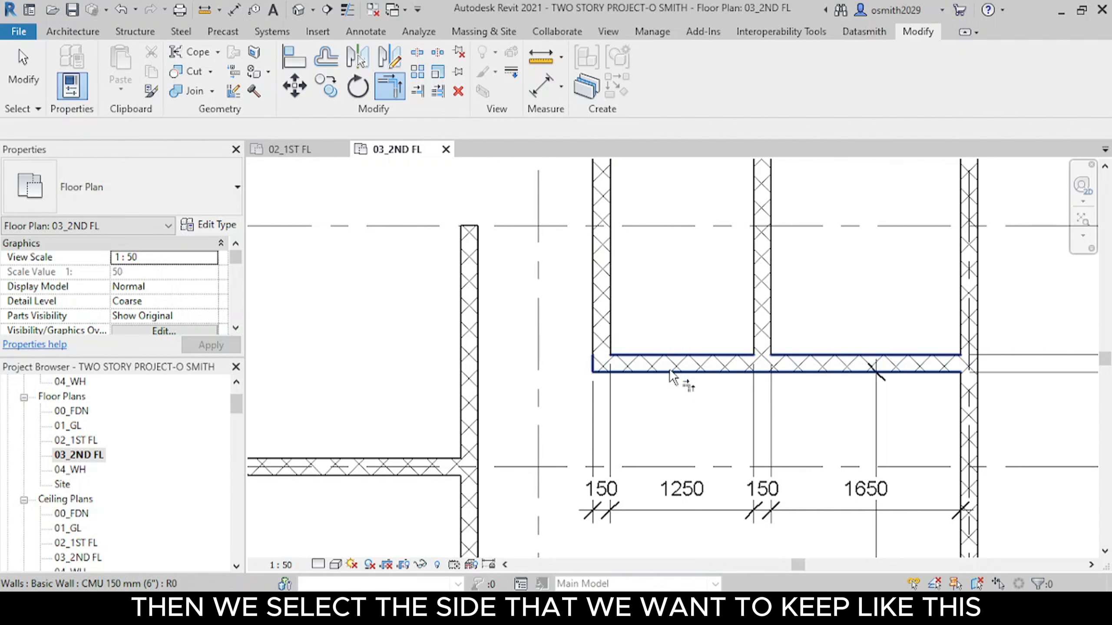
Step: Draw a 1150 mm wall along grid 4, location line Wall Centerline, from the extended wall's top to the small rooms' left partition
middle_drag(510, 334, 503, 386)
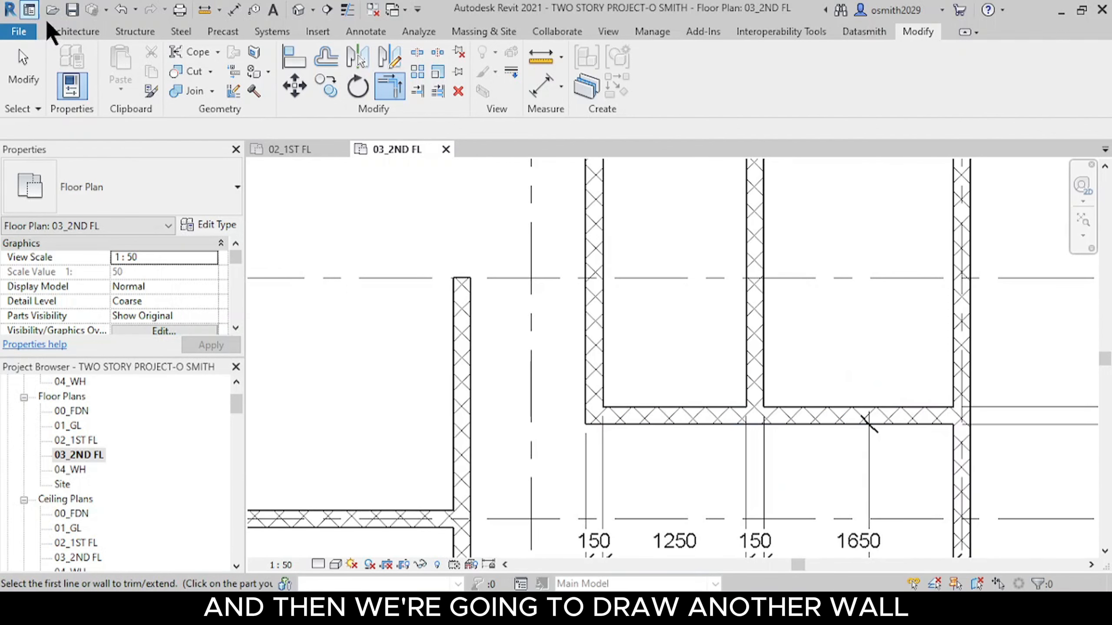
click(70, 29)
click(65, 54)
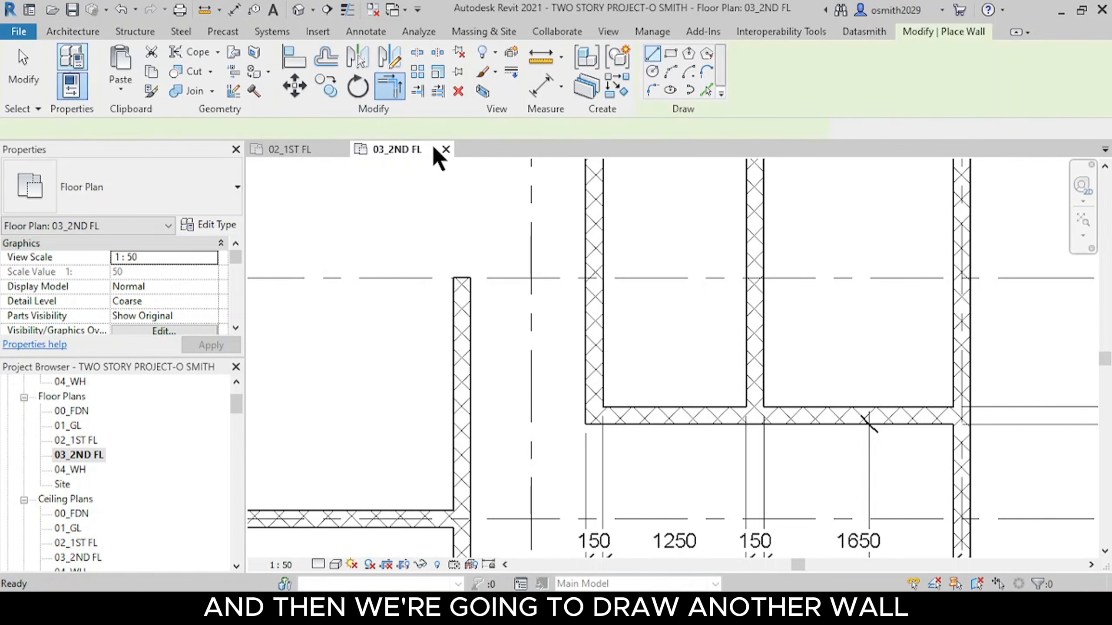
click(488, 129)
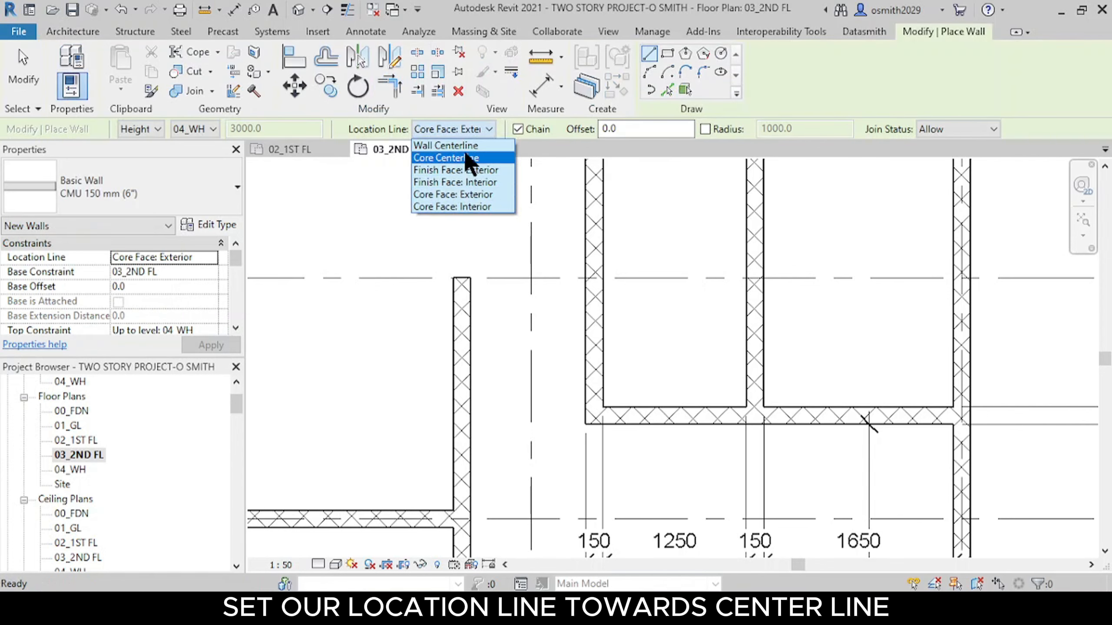
click(465, 147)
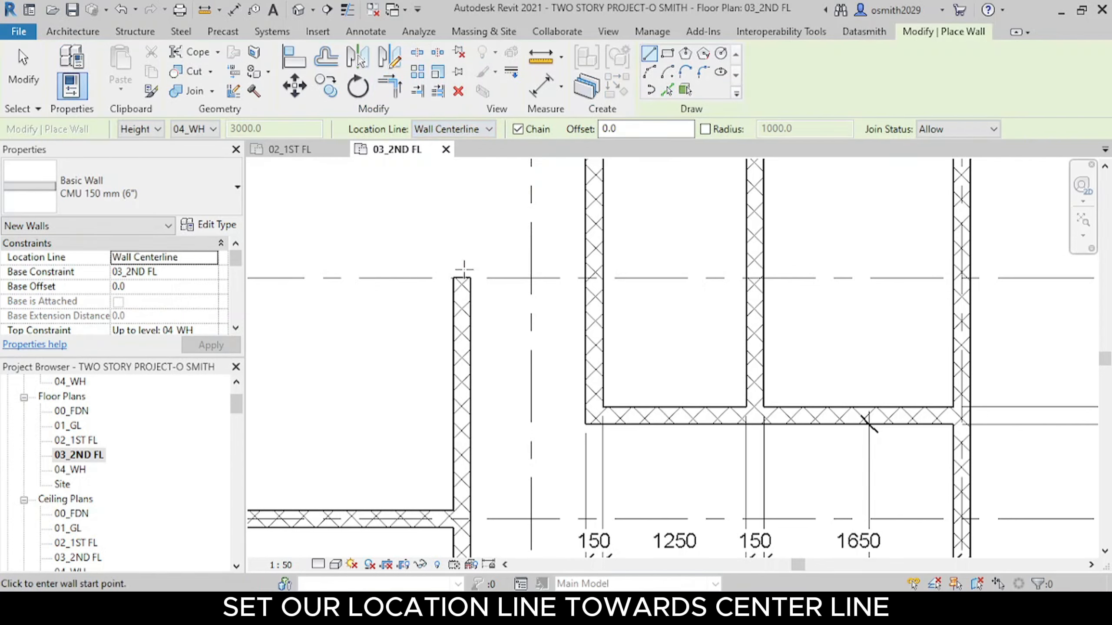
click(461, 278)
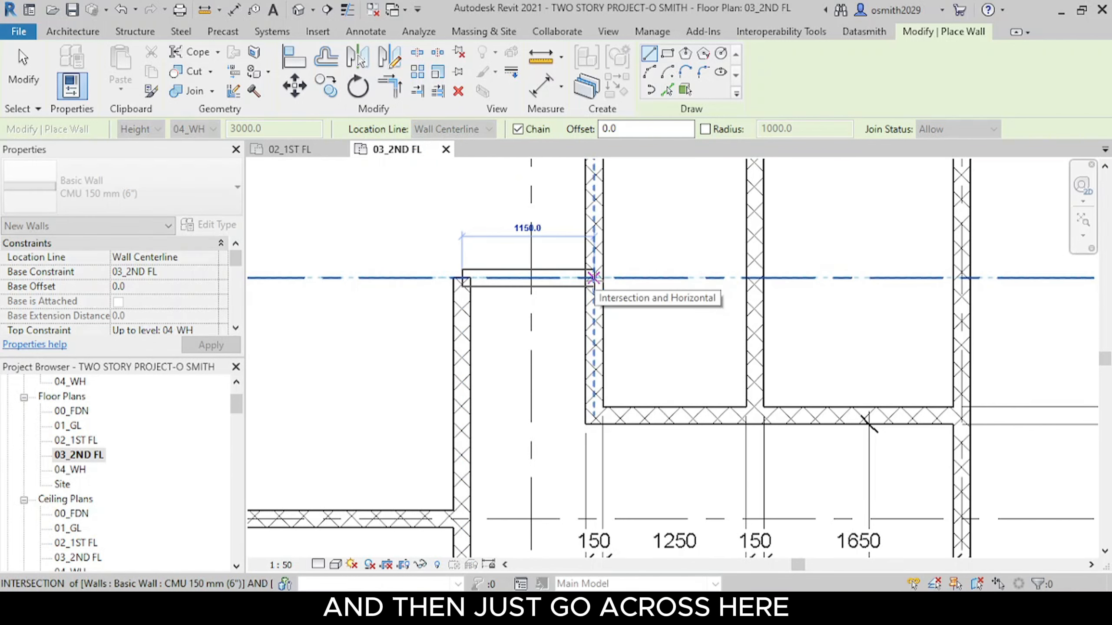
click(593, 278)
key(Escape)
key(Escape)
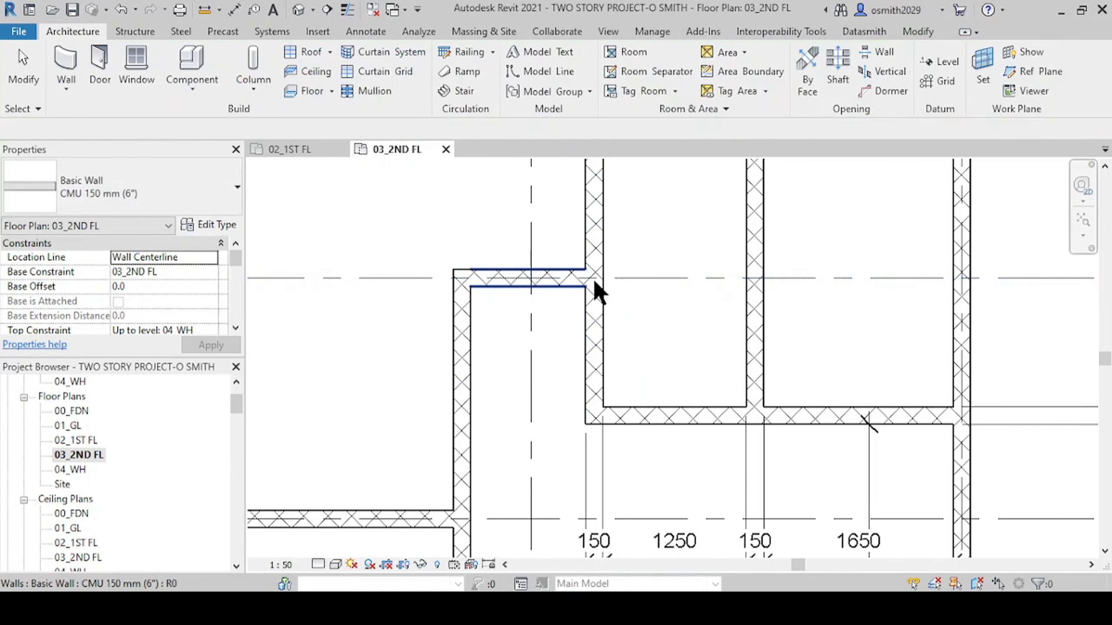
scroll(604, 303, down, 4)
middle_drag(601, 387, 565, 426)
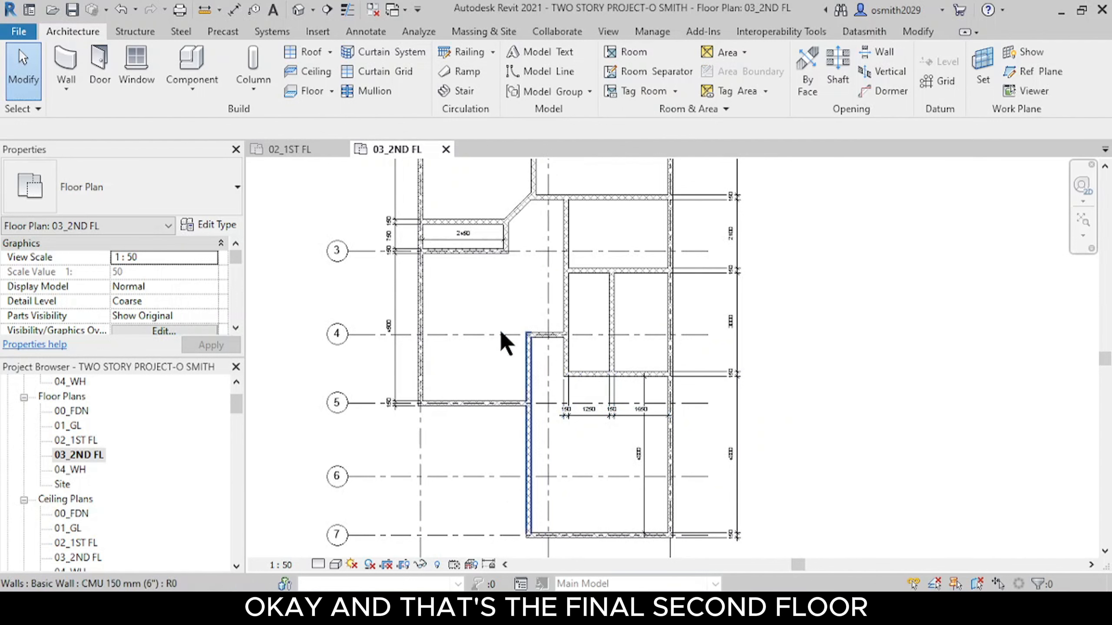
scroll(462, 423, down, 3)
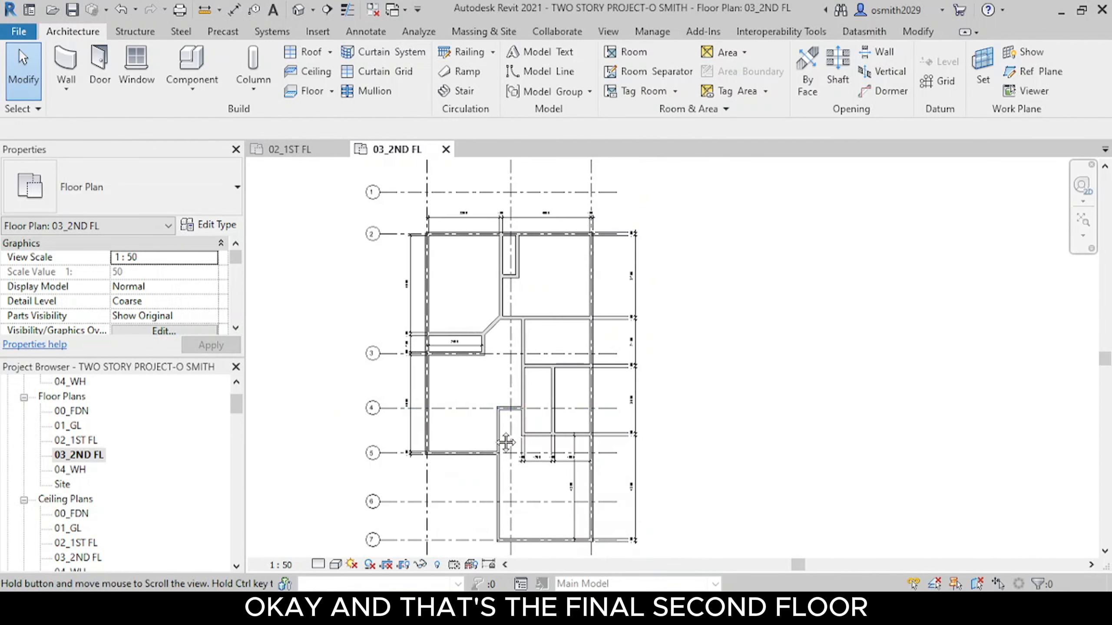
middle_drag(488, 405, 505, 393)
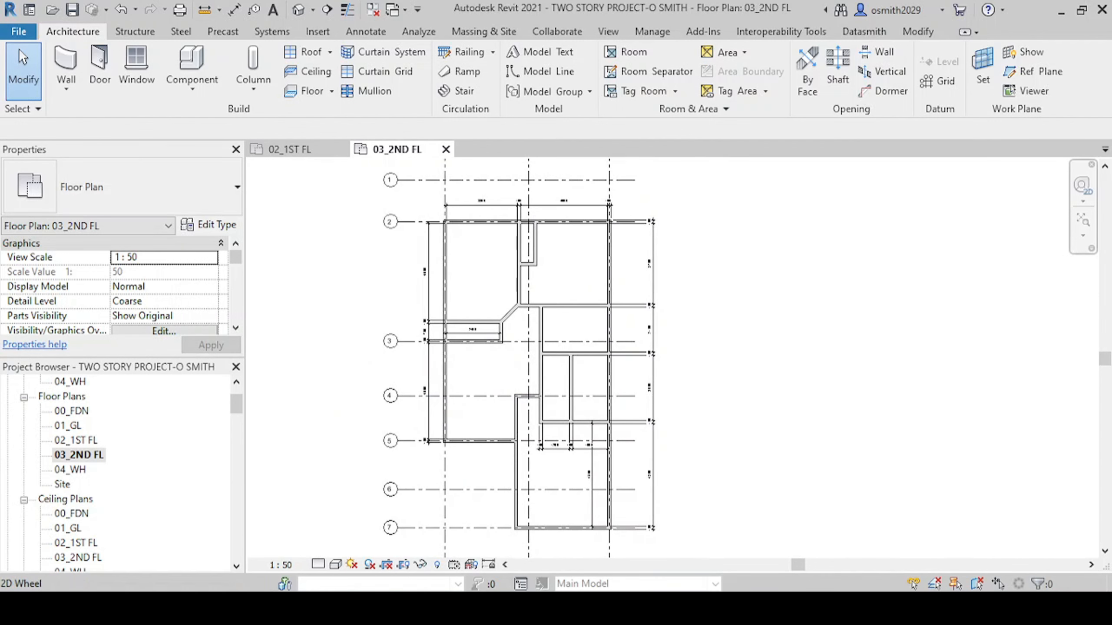